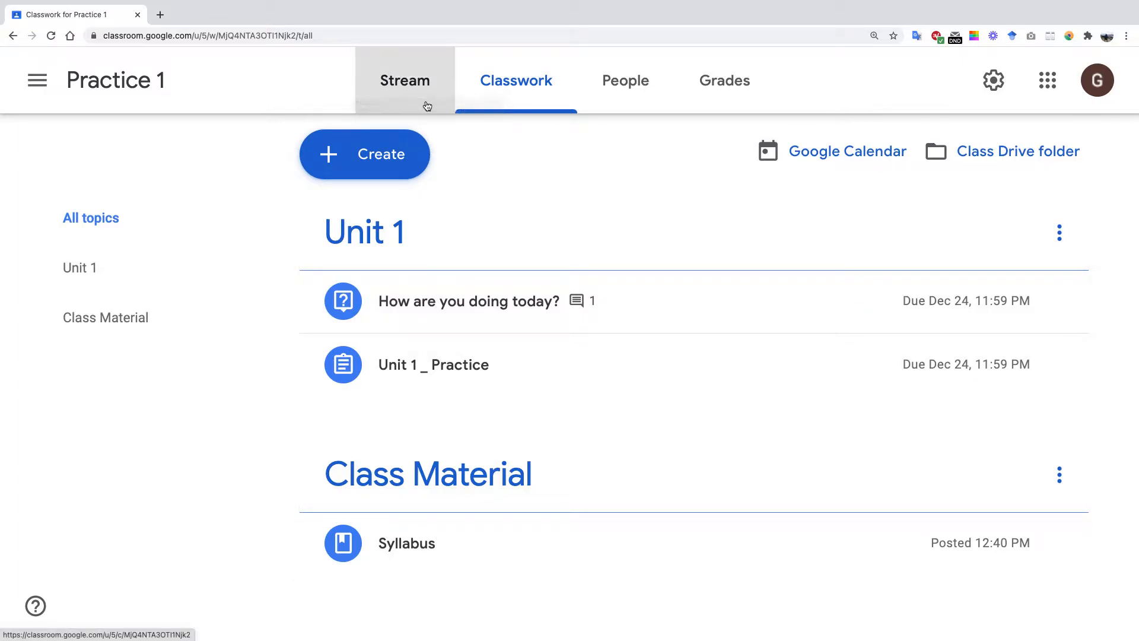
Step: Open the student work for the Unit 1 _ Practice assignment in the class's classwork
{"action": "left_click", "coordinate": [420, 80]}
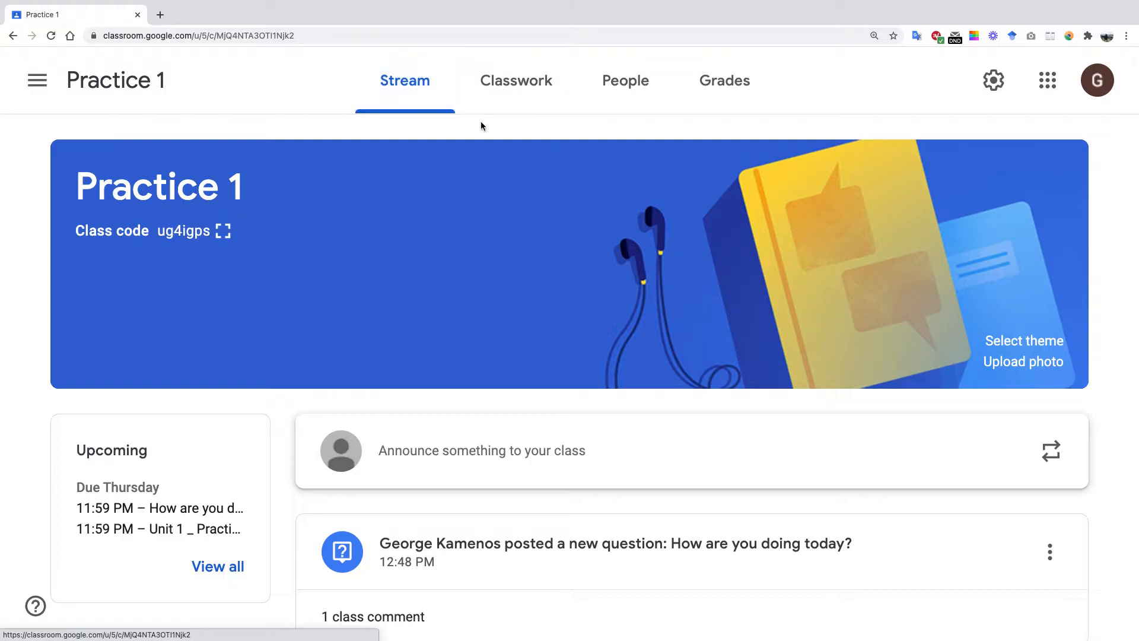
{"action": "left_click", "coordinate": [522, 95]}
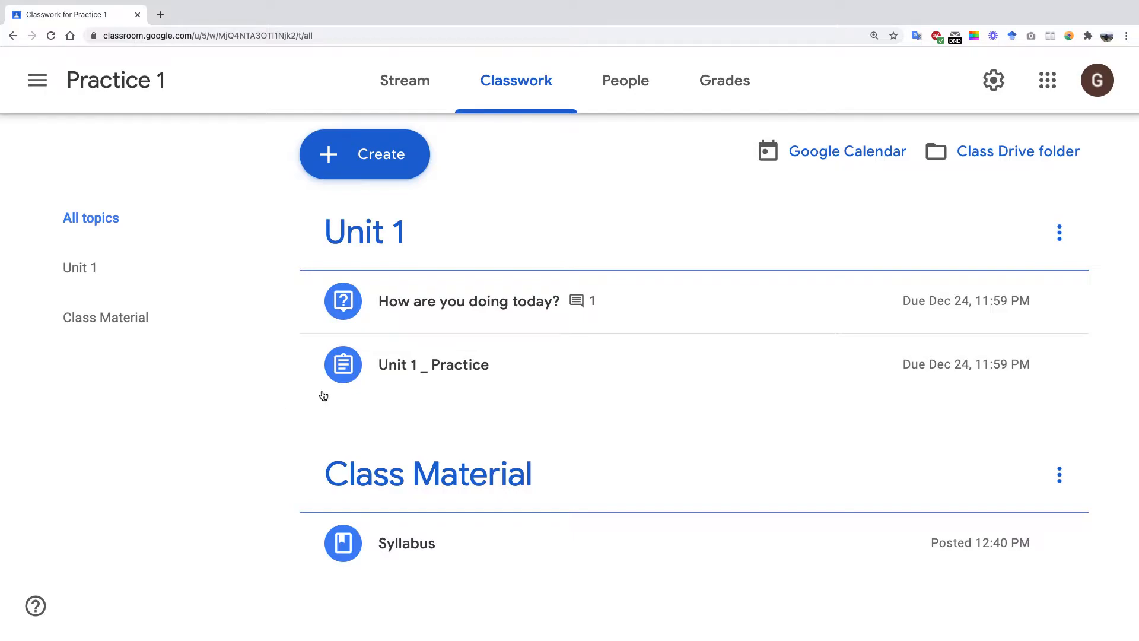
{"action": "left_click", "coordinate": [545, 369]}
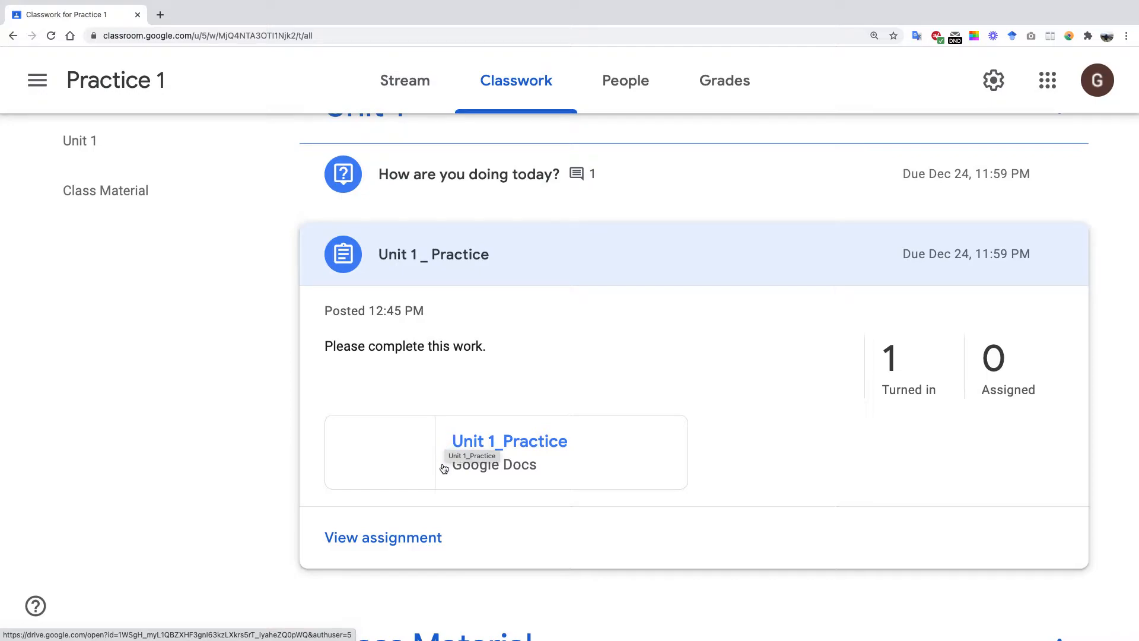
{"action": "left_click", "coordinate": [420, 540]}
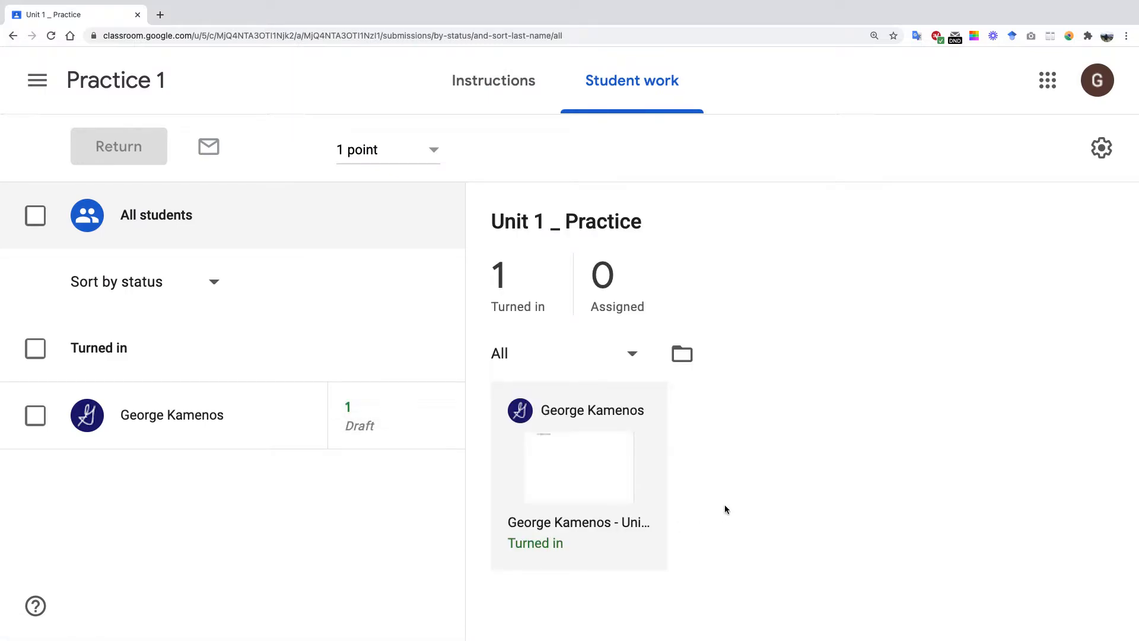
Step: Reduce the browser page zoom to 150%
{"action": "left_click", "coordinate": [1126, 35]}
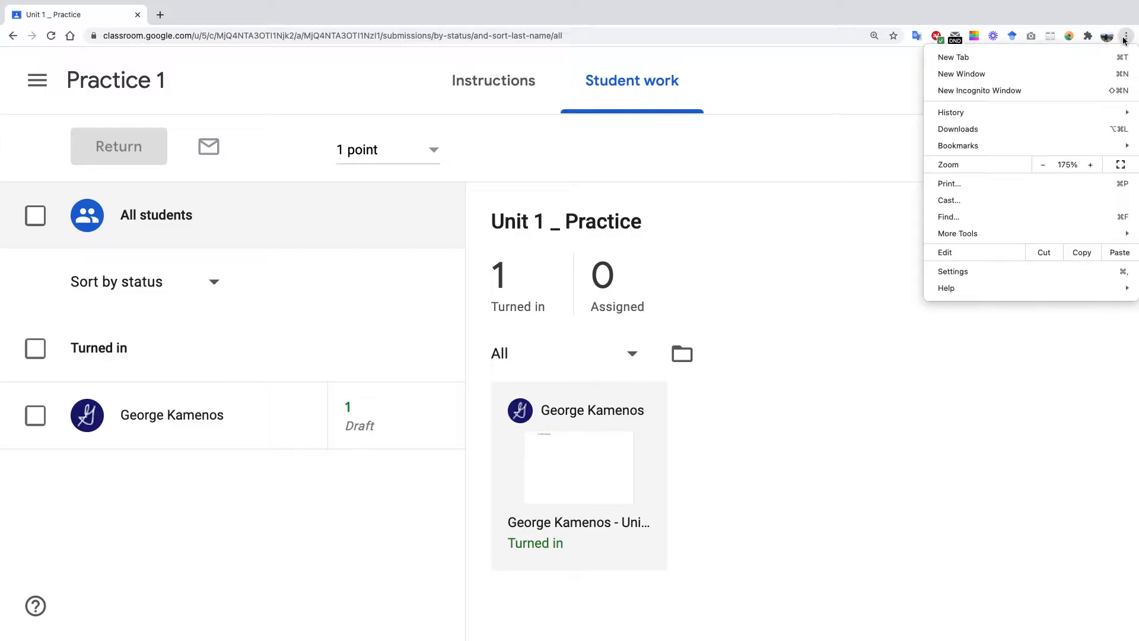
{"action": "left_click", "coordinate": [1043, 164]}
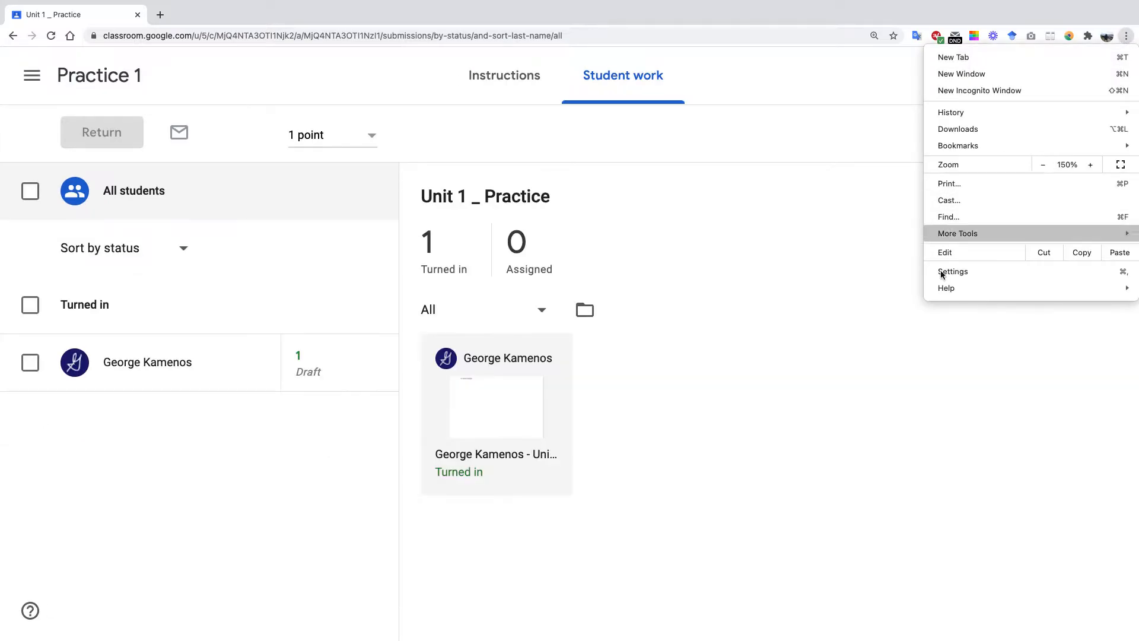
{"action": "left_click", "coordinate": [744, 369]}
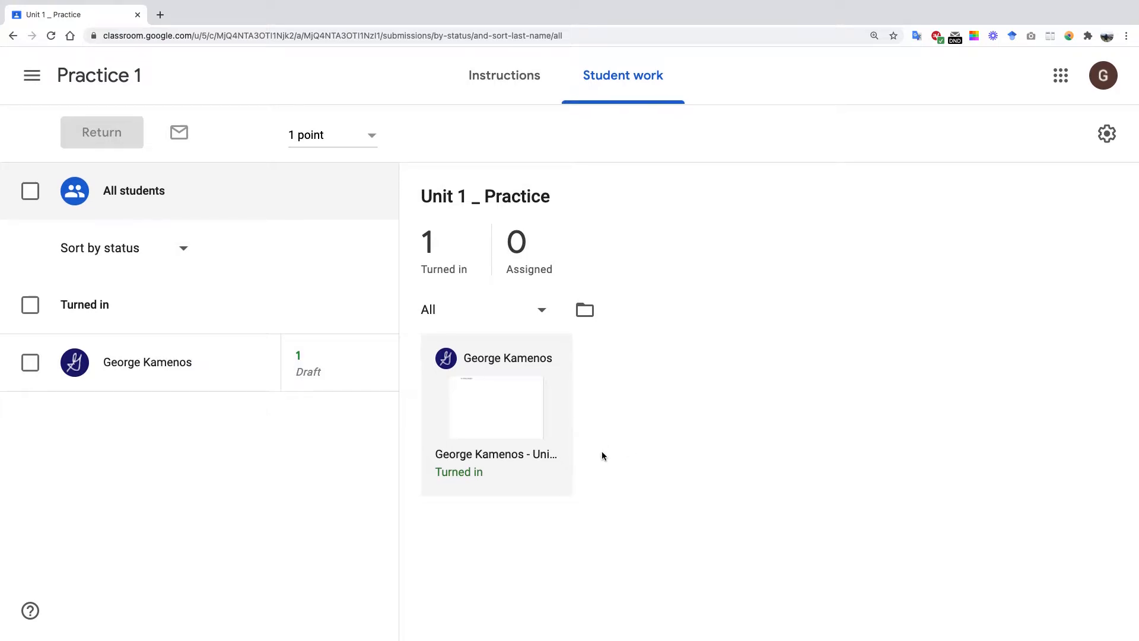
Step: Open the student's turned-in submission and remove its draft grade, leaving the grade blank
{"action": "left_click", "coordinate": [220, 359]}
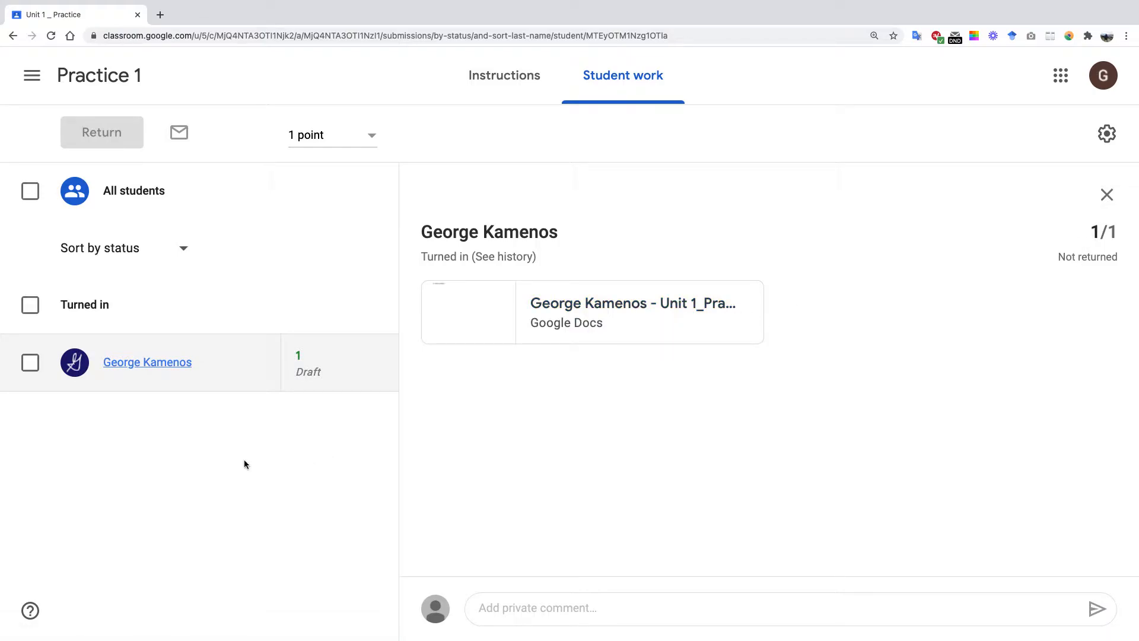
{"action": "left_click", "coordinate": [294, 359]}
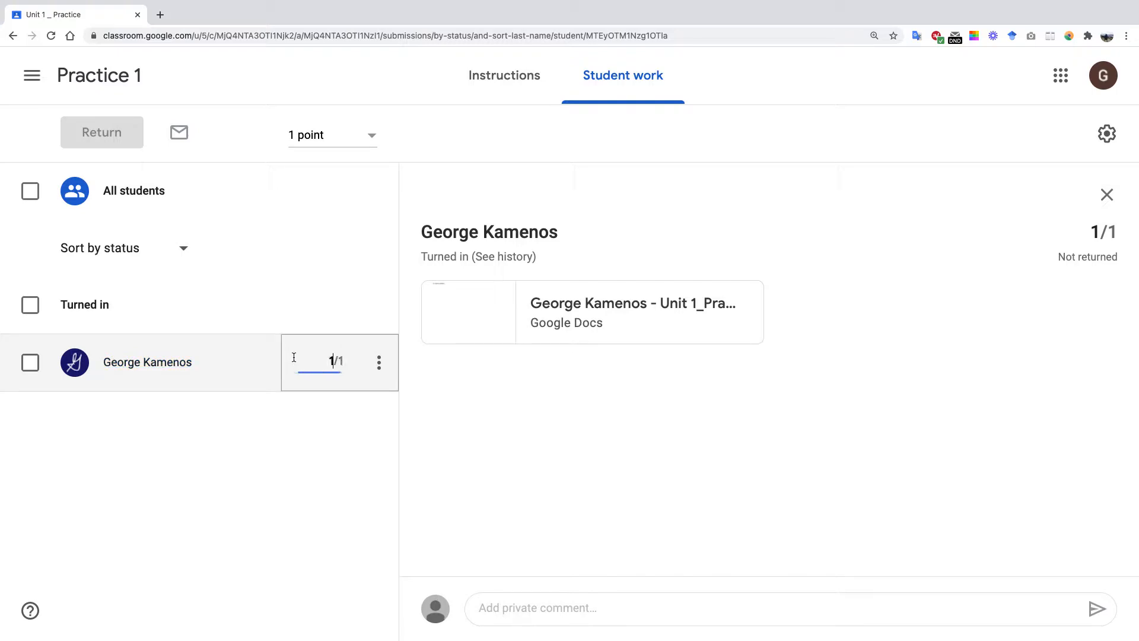
{"action": "key", "text": "BackSpace"}
{"action": "key", "text": "Return"}
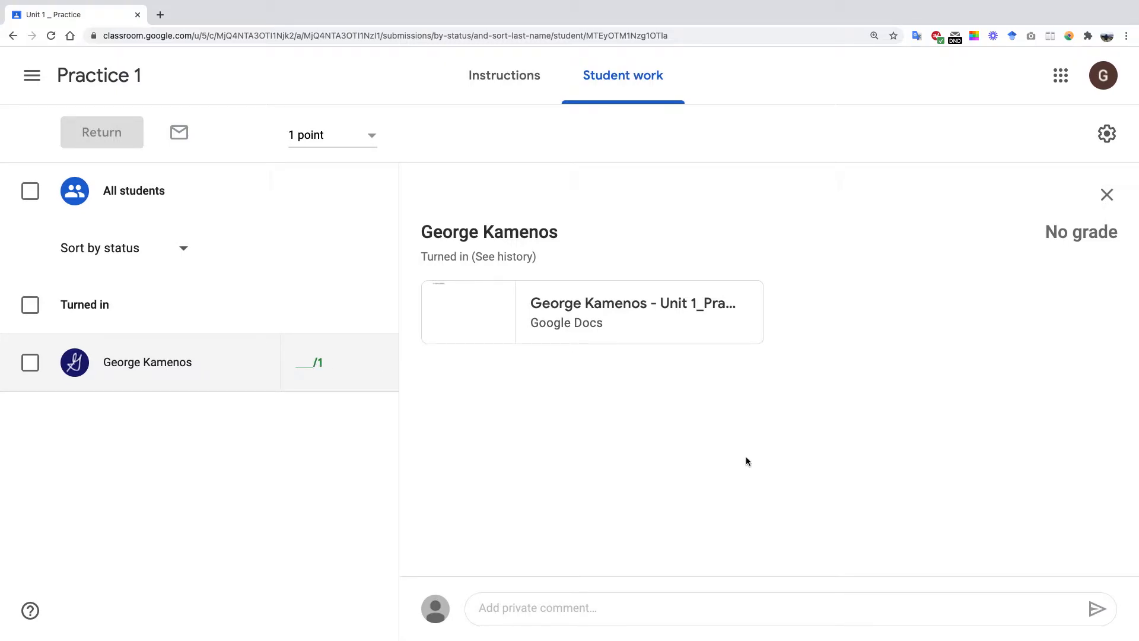
Step: Open the student's submitted Google Docs file in the grading view and dismiss the feature introduction
{"action": "left_click", "coordinate": [604, 304]}
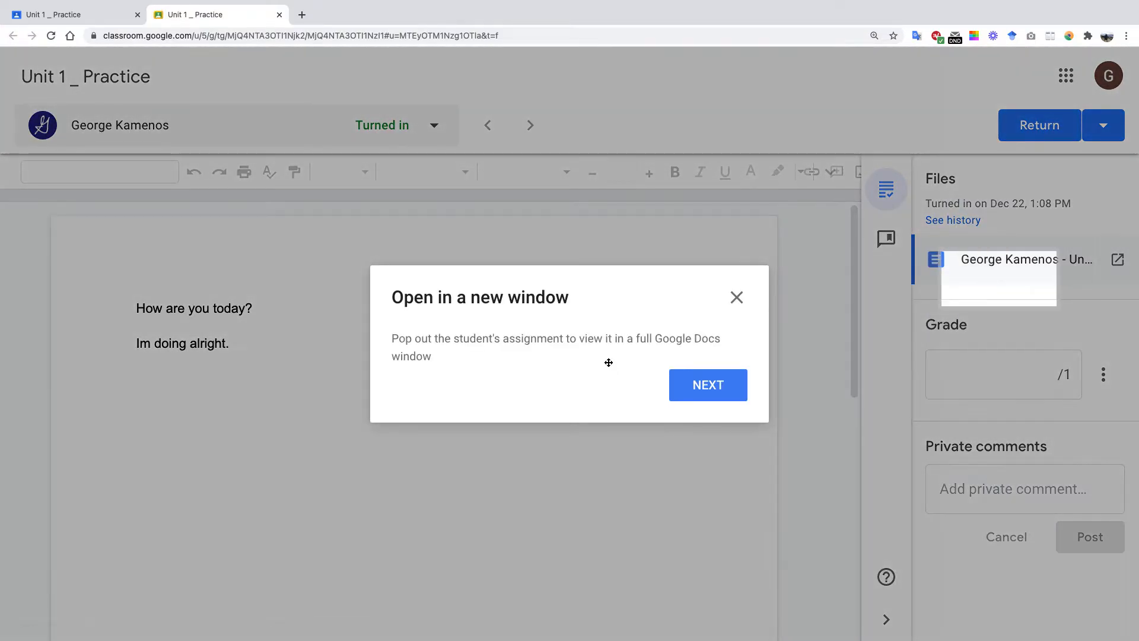
{"action": "left_click", "coordinate": [709, 389]}
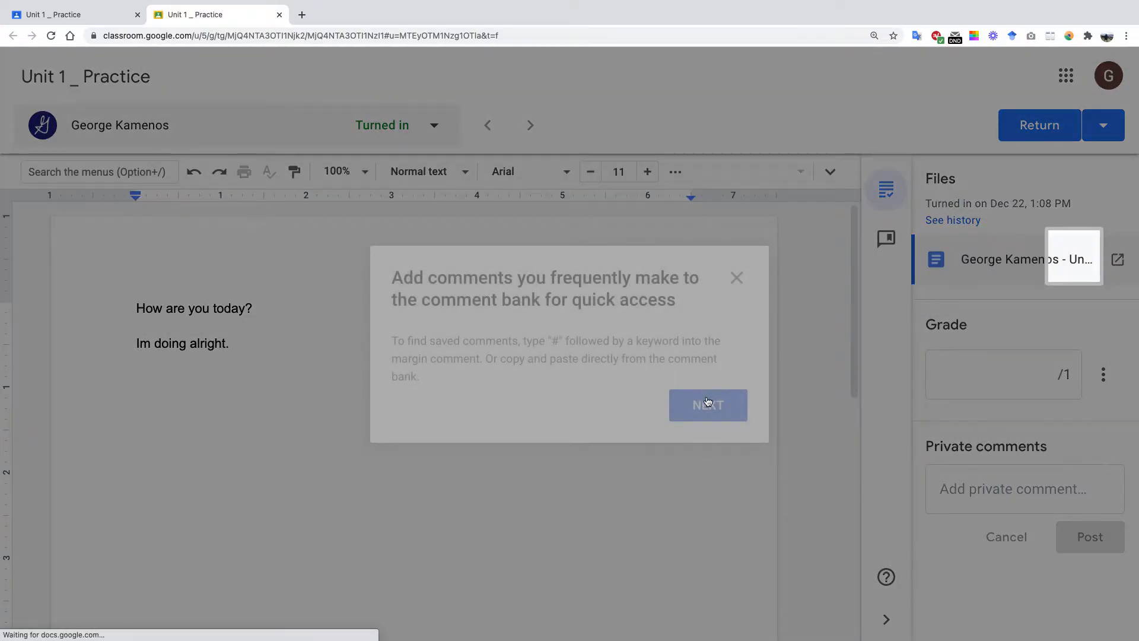
{"action": "left_click", "coordinate": [707, 404]}
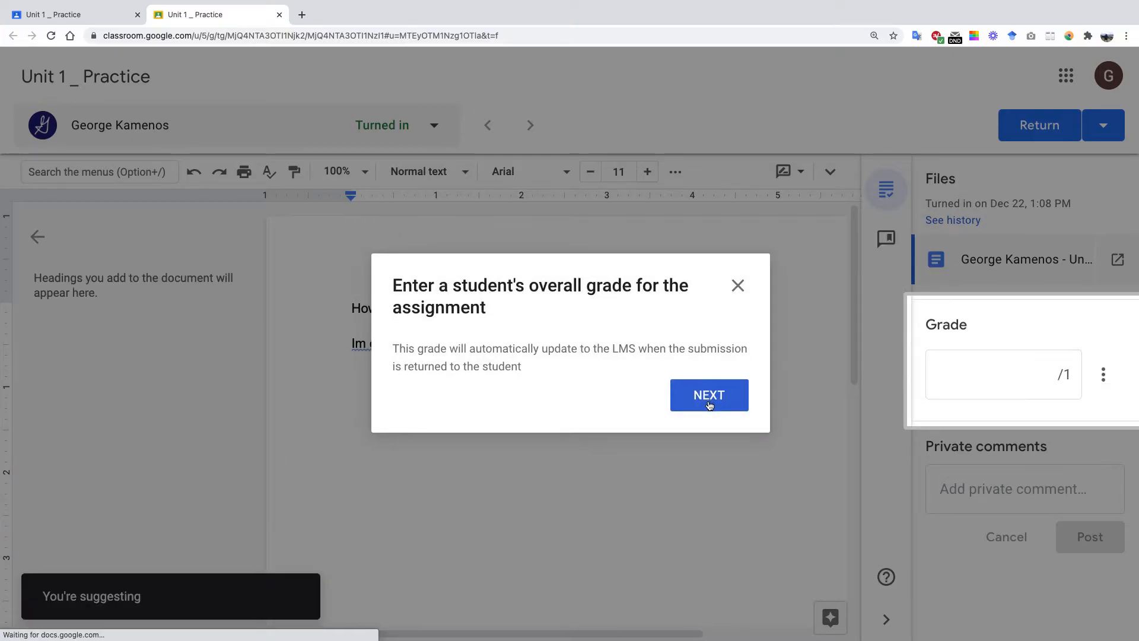
{"action": "left_click", "coordinate": [707, 403]}
{"action": "left_click", "coordinate": [737, 288]}
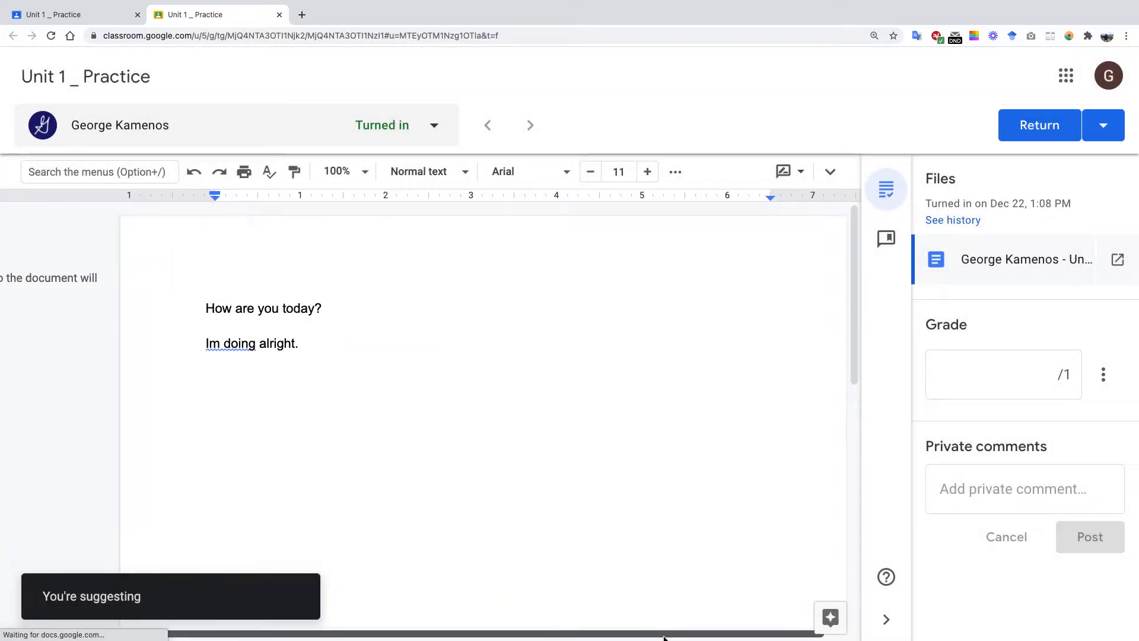
{"action": "mouse_move", "coordinate": [705, 636]}
{"action": "scroll", "coordinate": [605, 364], "scroll_direction": "down", "scroll_amount": 1}
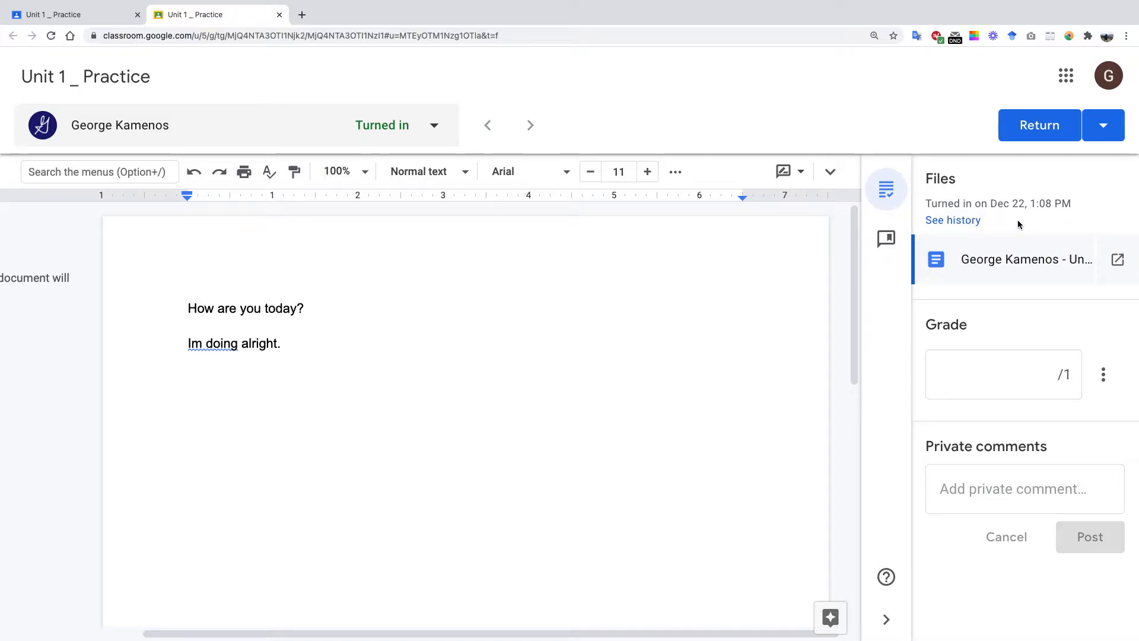
Step: Examine the student's submission history, the private comment field and the student list's sorting options
{"action": "left_click", "coordinate": [967, 224]}
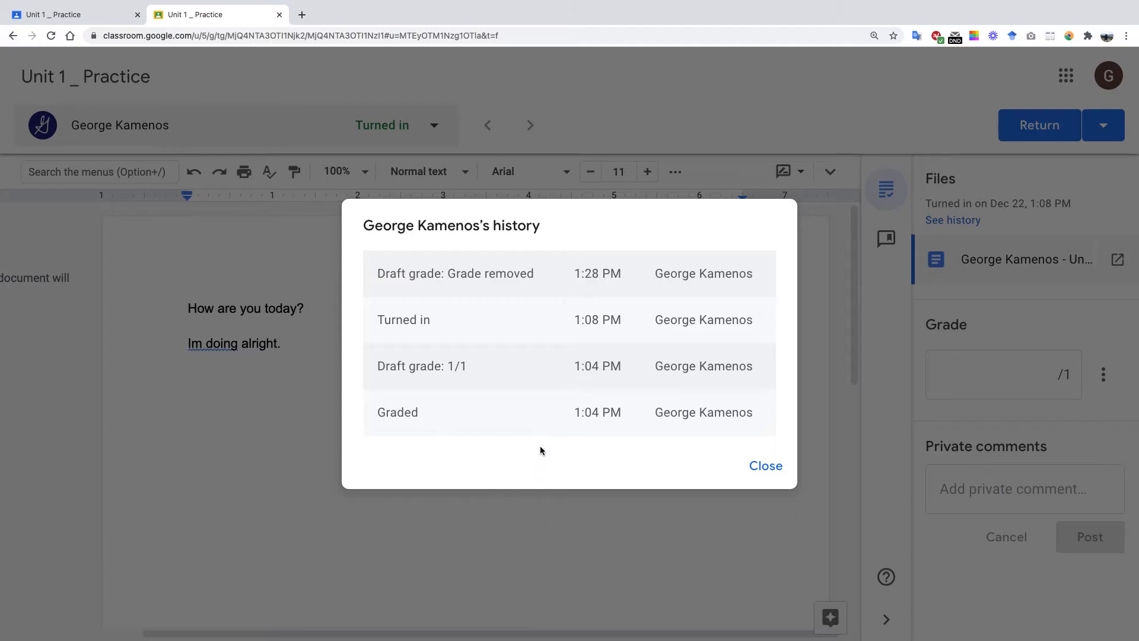
{"action": "left_click", "coordinate": [775, 469]}
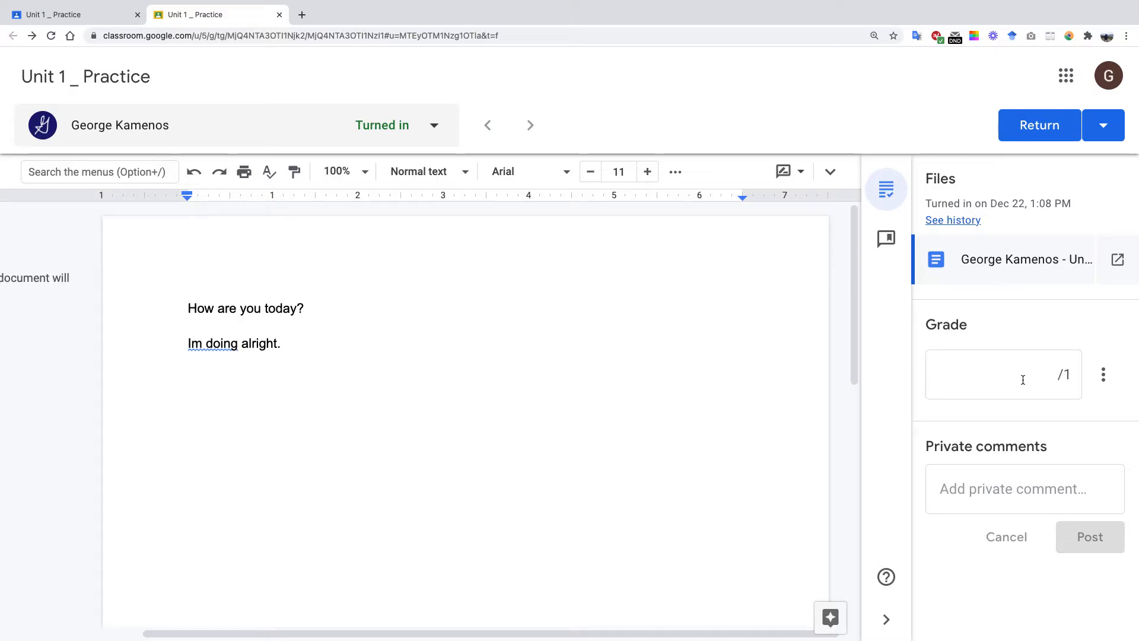
{"action": "left_click", "coordinate": [1012, 498]}
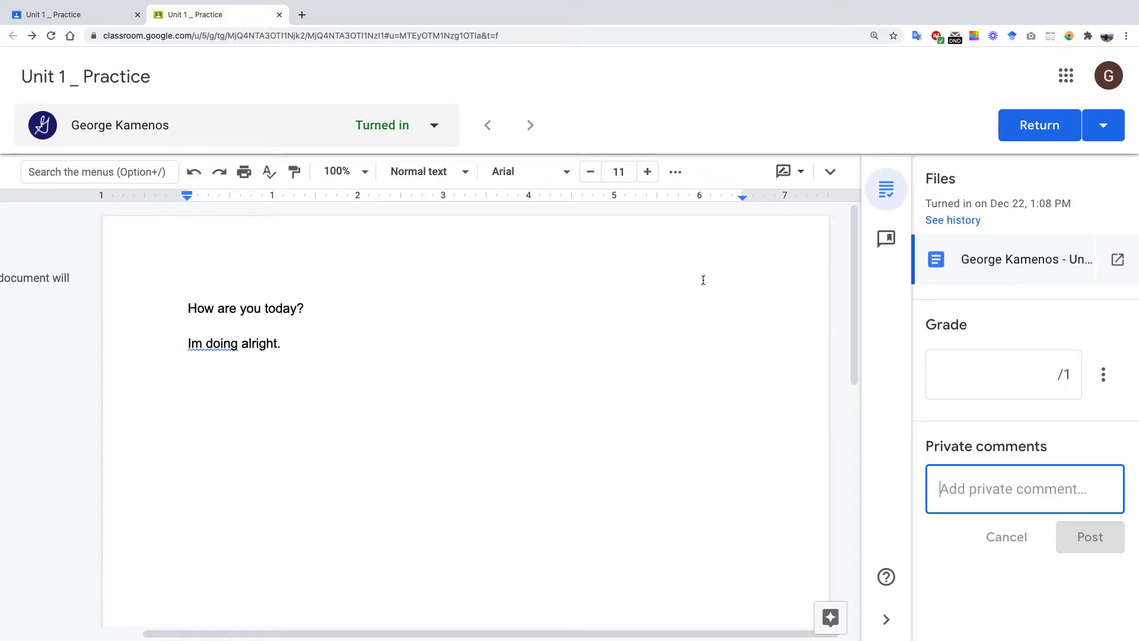
{"action": "scroll", "coordinate": [702, 280], "scroll_direction": "right", "scroll_amount": 1}
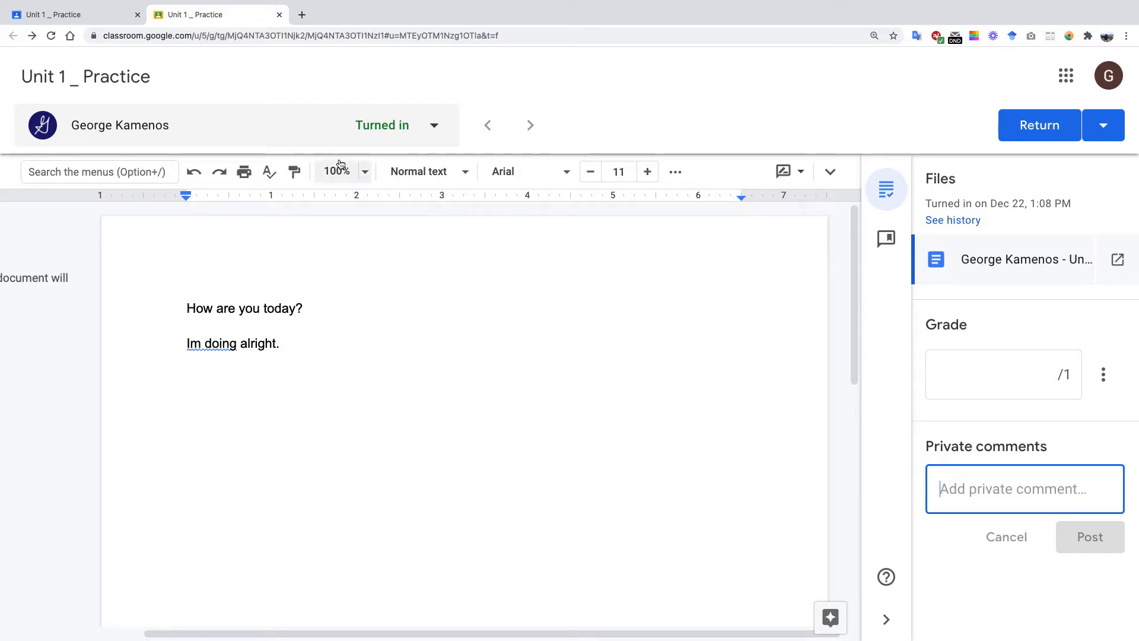
{"action": "left_click", "coordinate": [435, 128]}
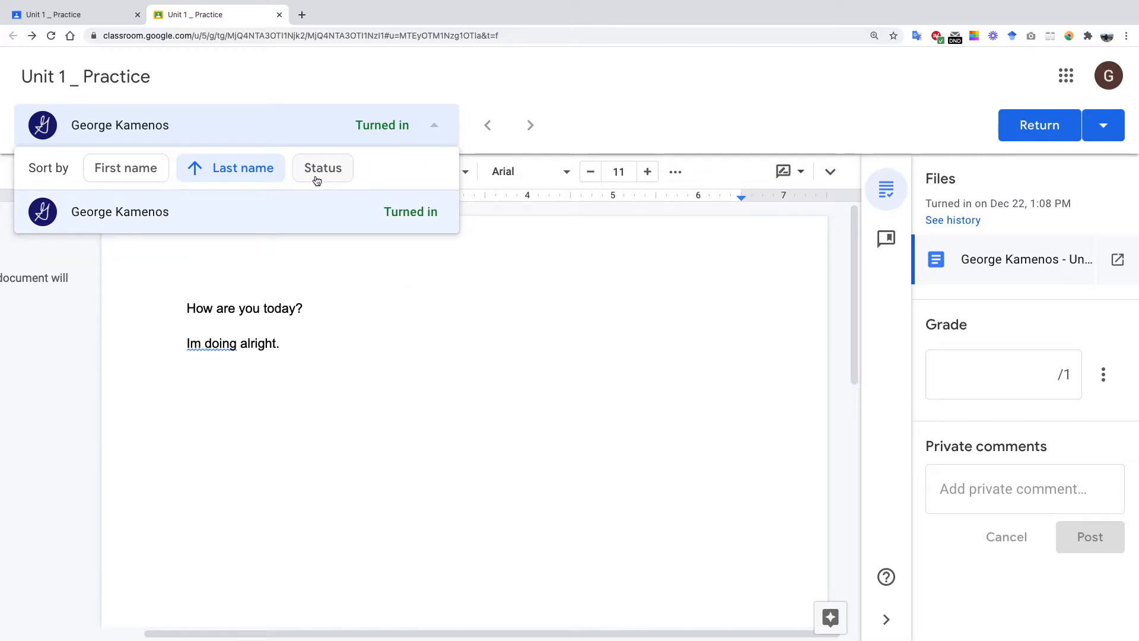
{"action": "left_click", "coordinate": [474, 76]}
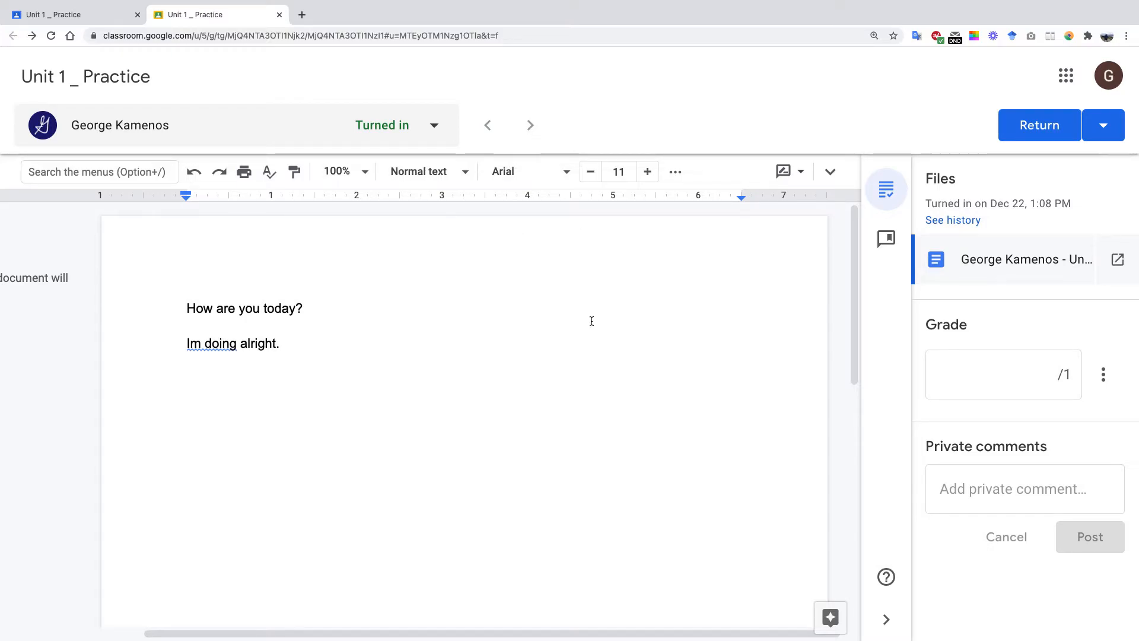
Step: Switch the student's document to Editing mode and add "Hi" after "Im doing alright."
{"action": "double_click", "coordinate": [328, 308]}
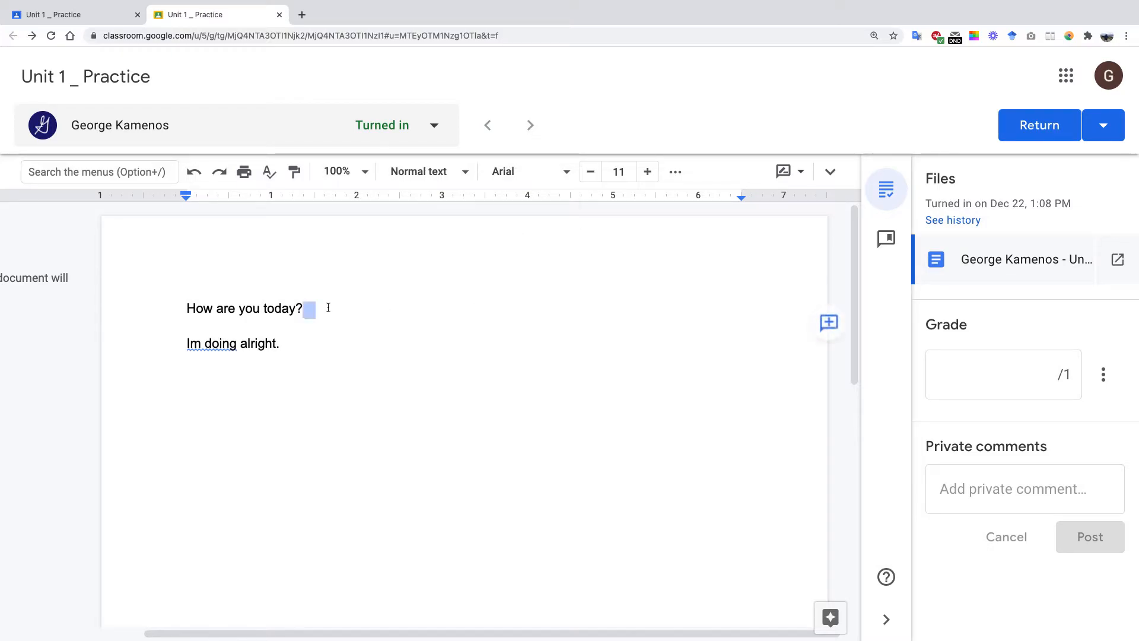
{"action": "left_click", "coordinate": [217, 344]}
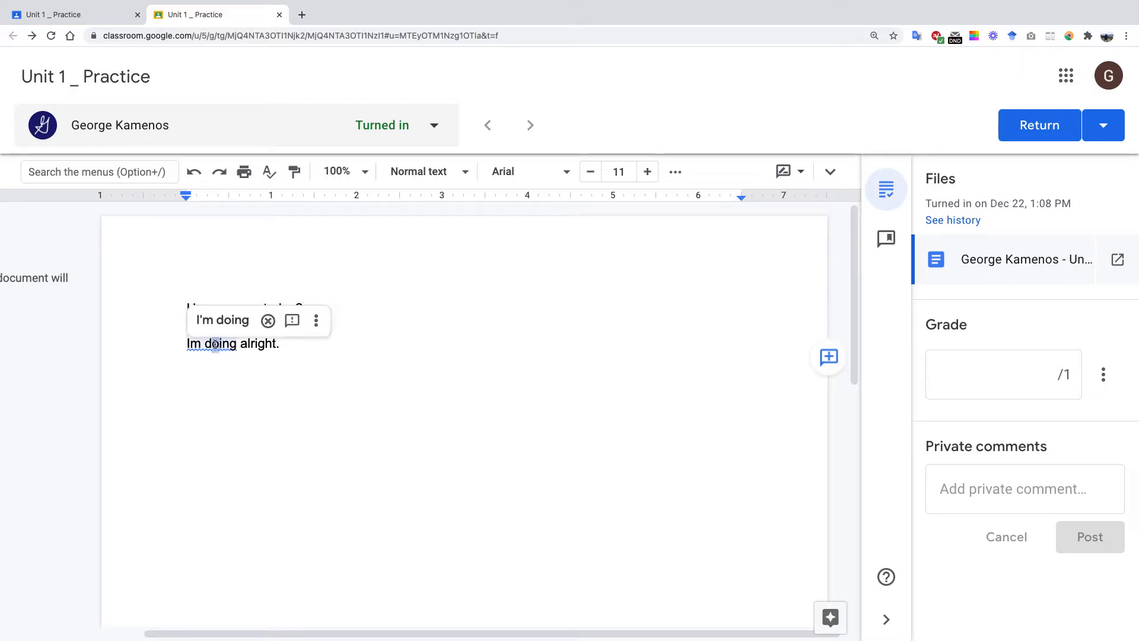
{"action": "double_click", "coordinate": [400, 356]}
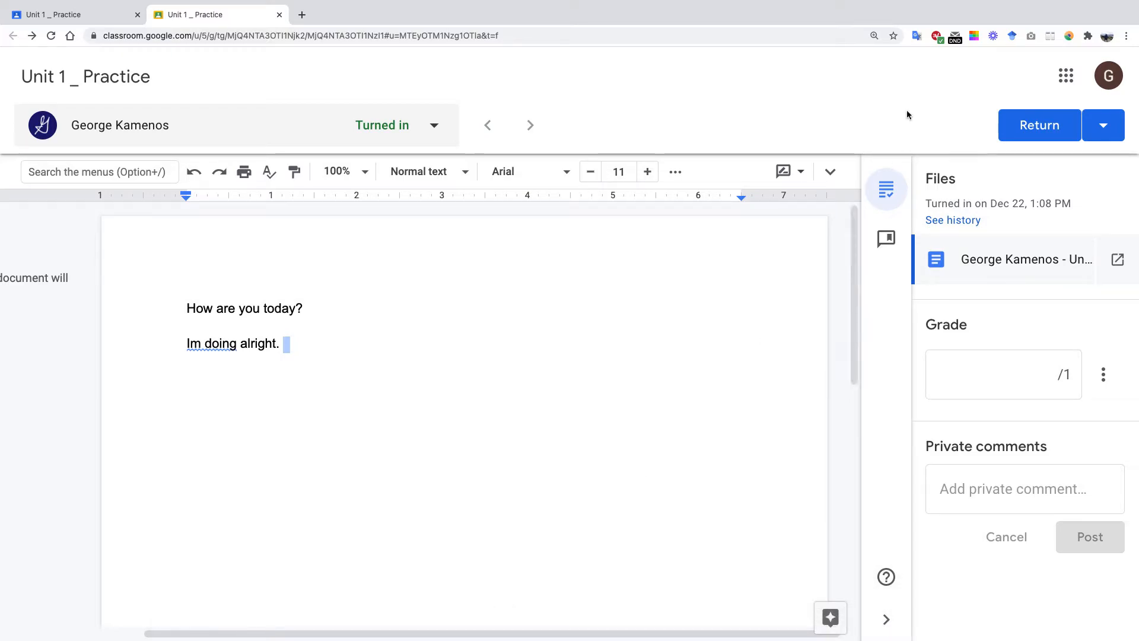
{"action": "left_click", "coordinate": [801, 172]}
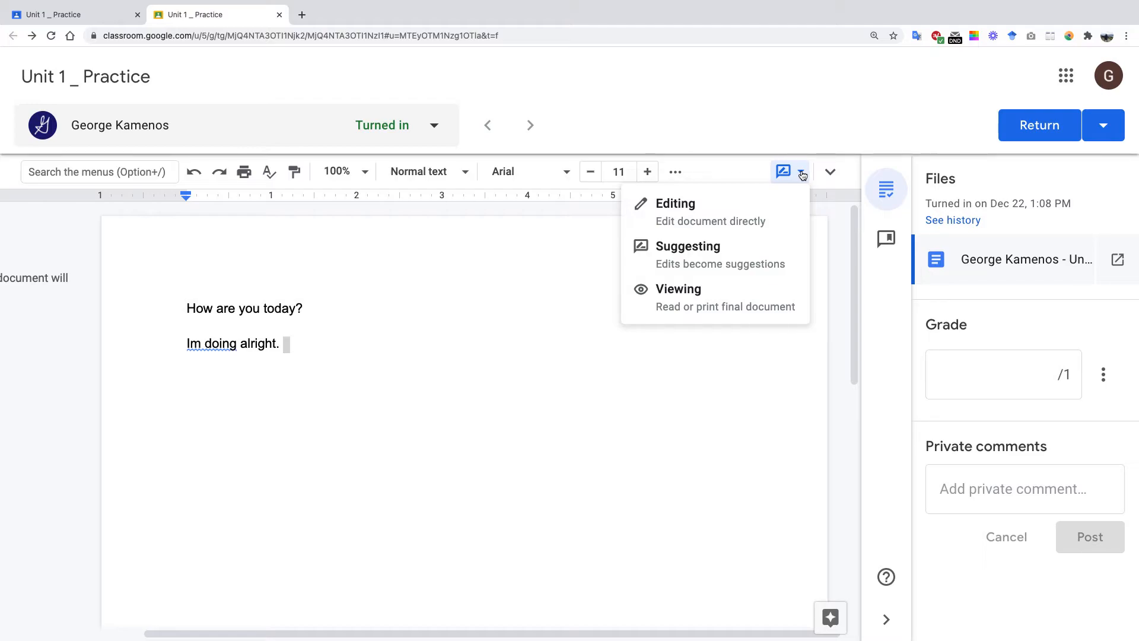
{"action": "left_click", "coordinate": [781, 207]}
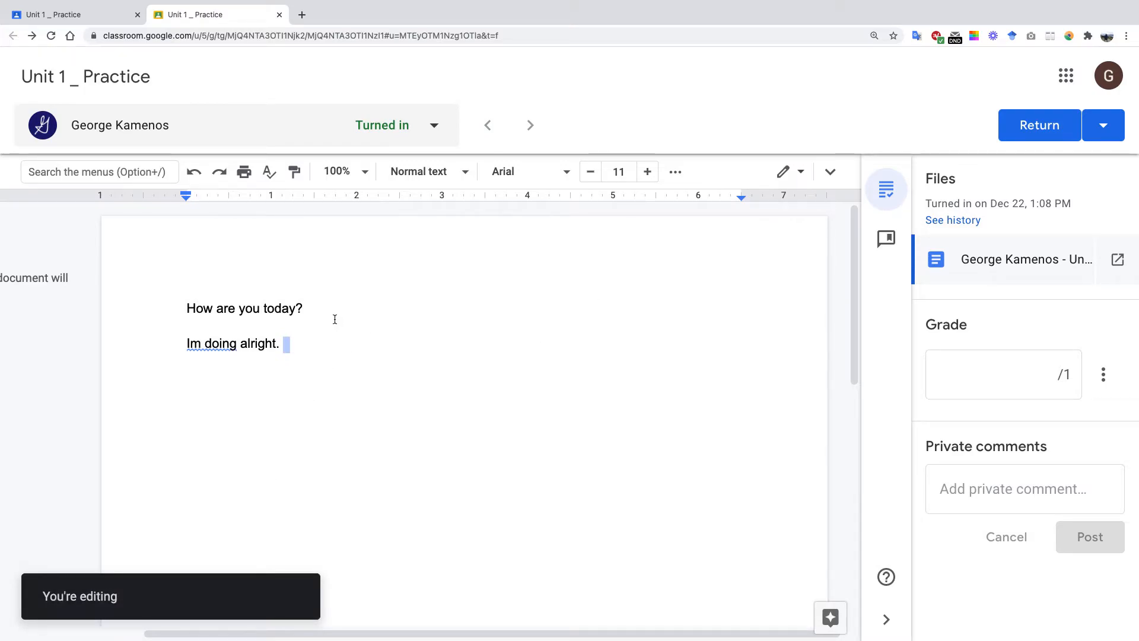
{"action": "type", "text": "Hi"}
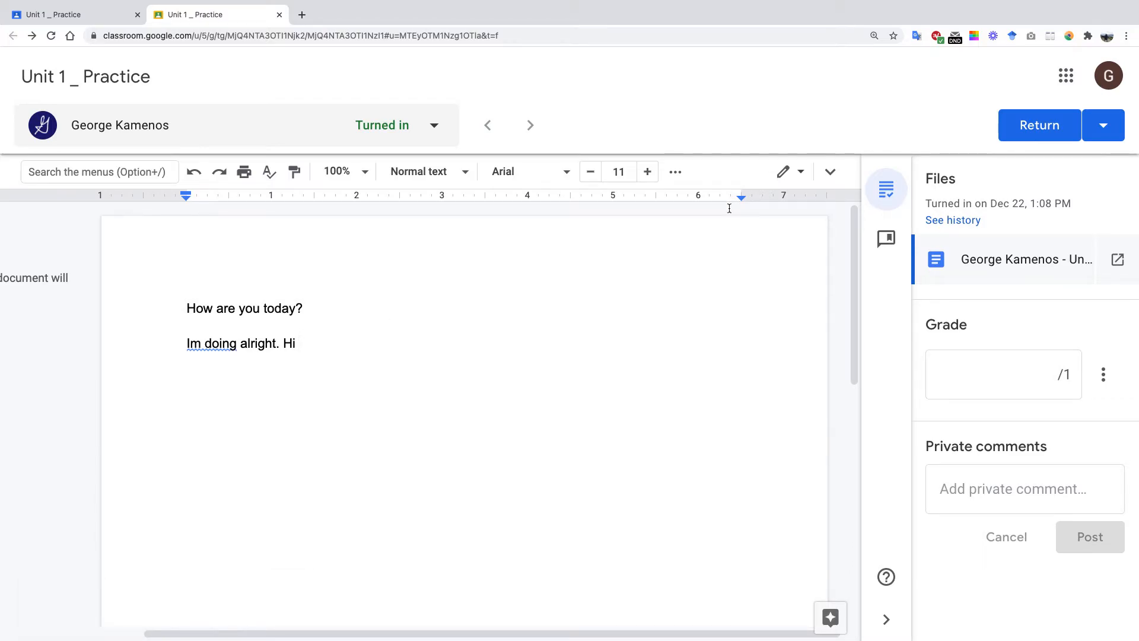
Step: Switch the document to Suggesting mode, suggest deleting "Hi", and accept that suggestion
{"action": "left_click", "coordinate": [796, 173]}
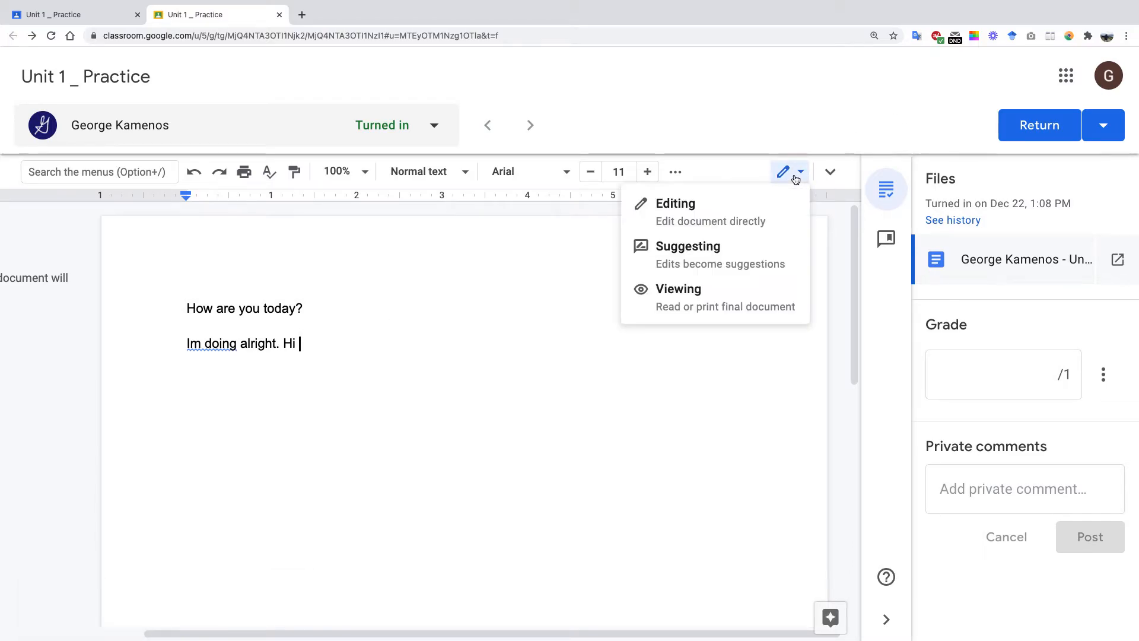
{"action": "left_click", "coordinate": [762, 245]}
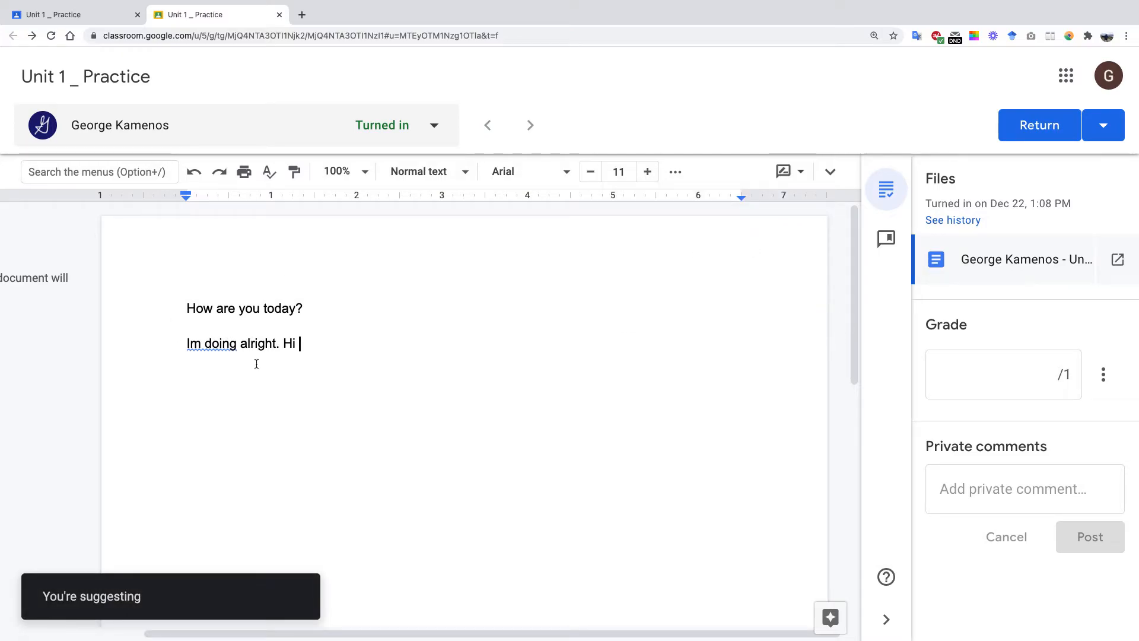
{"action": "left_click_drag", "start_coordinate": [299, 345], "coordinate": [286, 348]}
{"action": "key", "text": "BackSpace"}
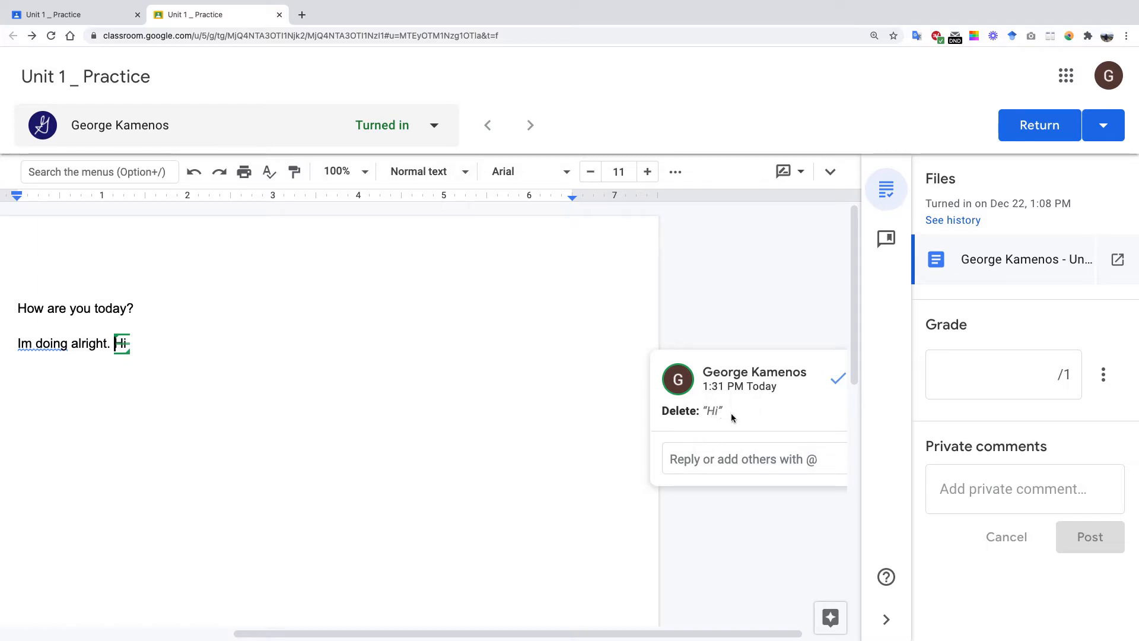
{"action": "left_click", "coordinate": [837, 378]}
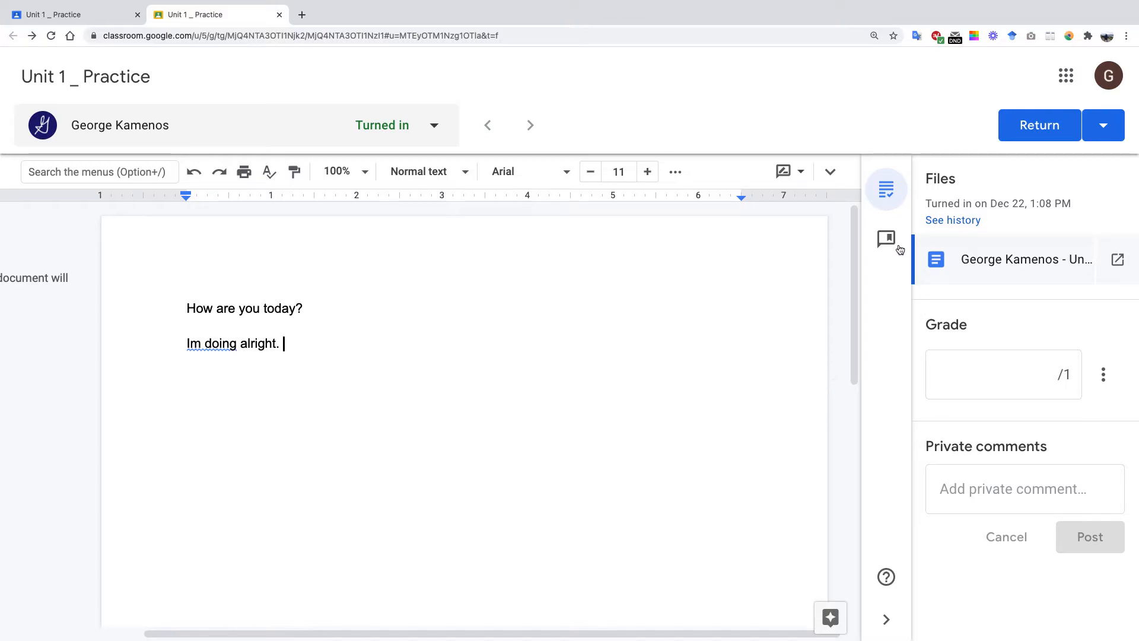
Step: Switch the student's document to Viewing mode and examine which file commands are available there
{"action": "left_click", "coordinate": [801, 173]}
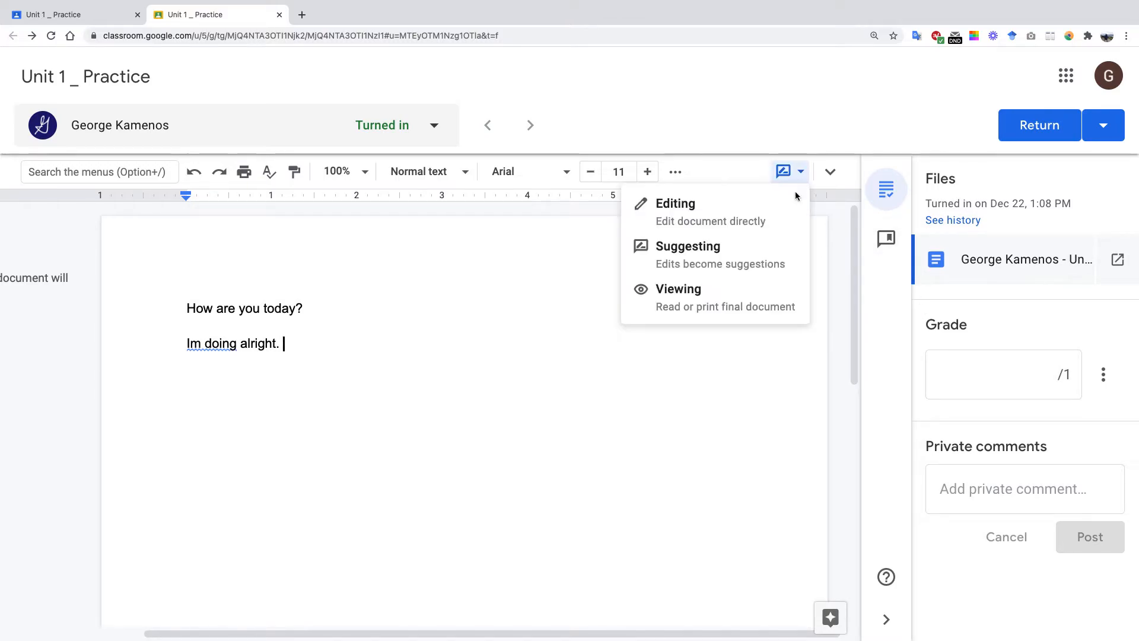
{"action": "left_click", "coordinate": [738, 301]}
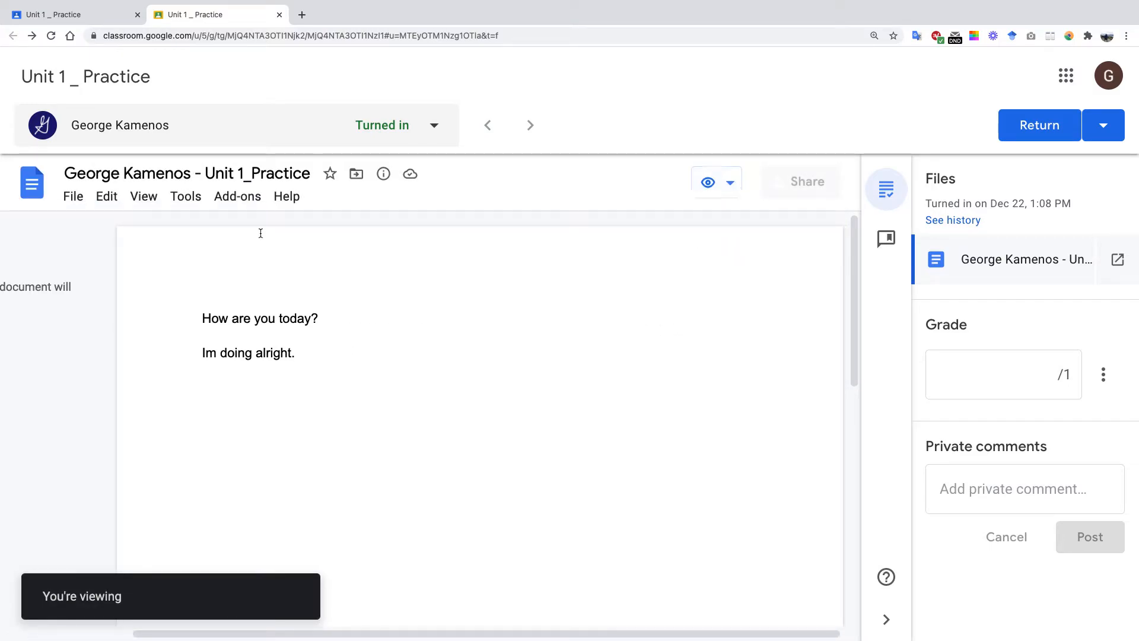
{"action": "left_click", "coordinate": [66, 196]}
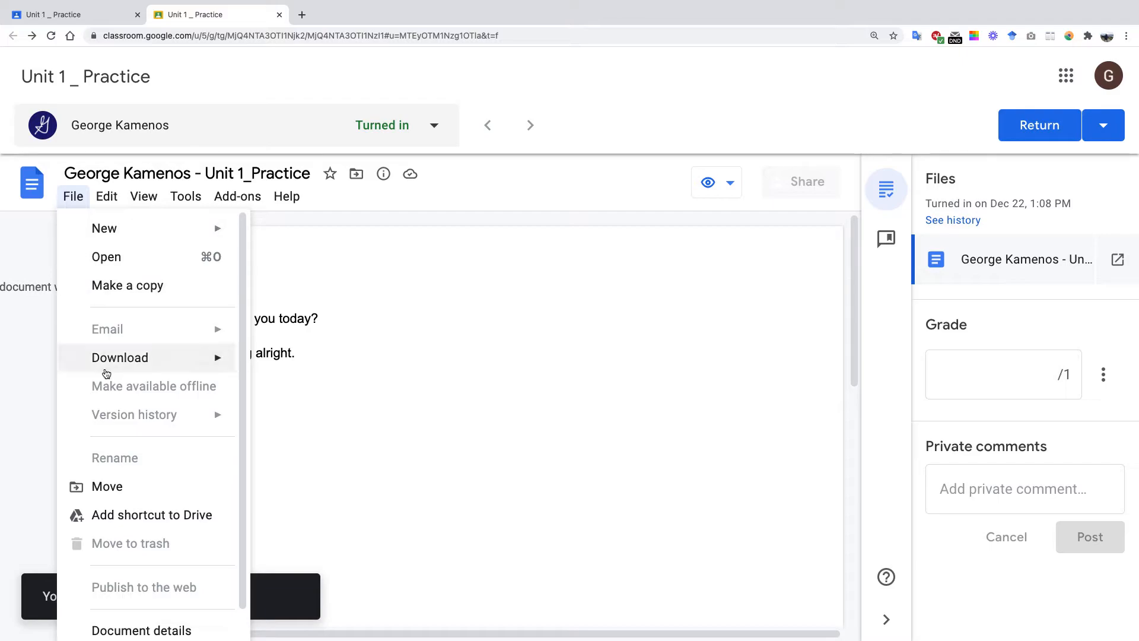
{"action": "scroll", "coordinate": [159, 484], "scroll_direction": "down", "scroll_amount": 1}
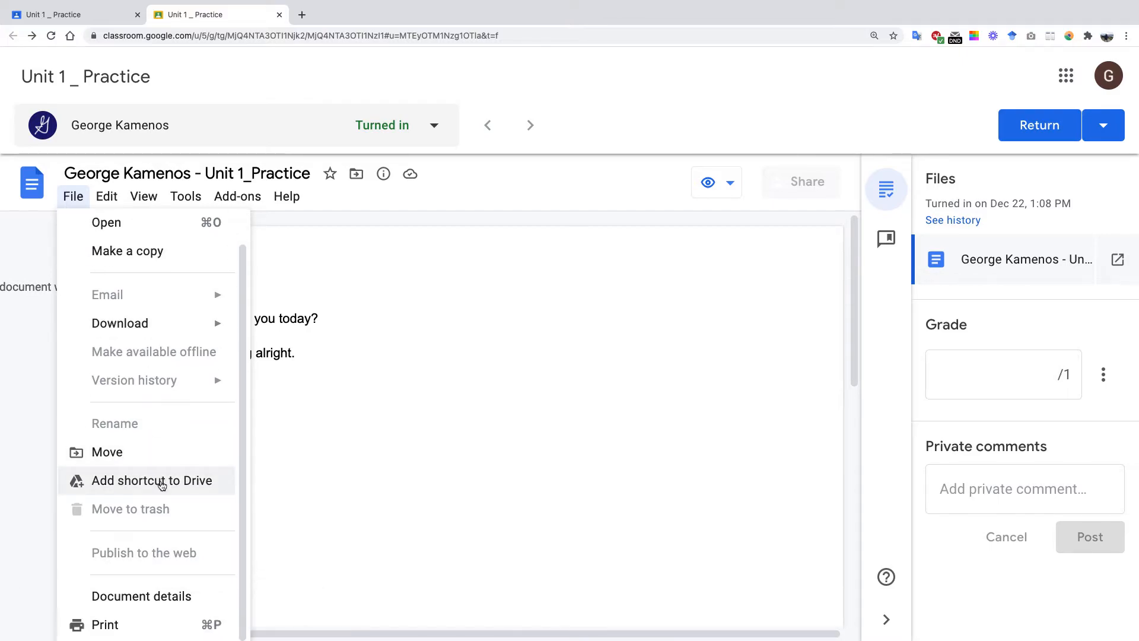
{"action": "left_click", "coordinate": [630, 414]}
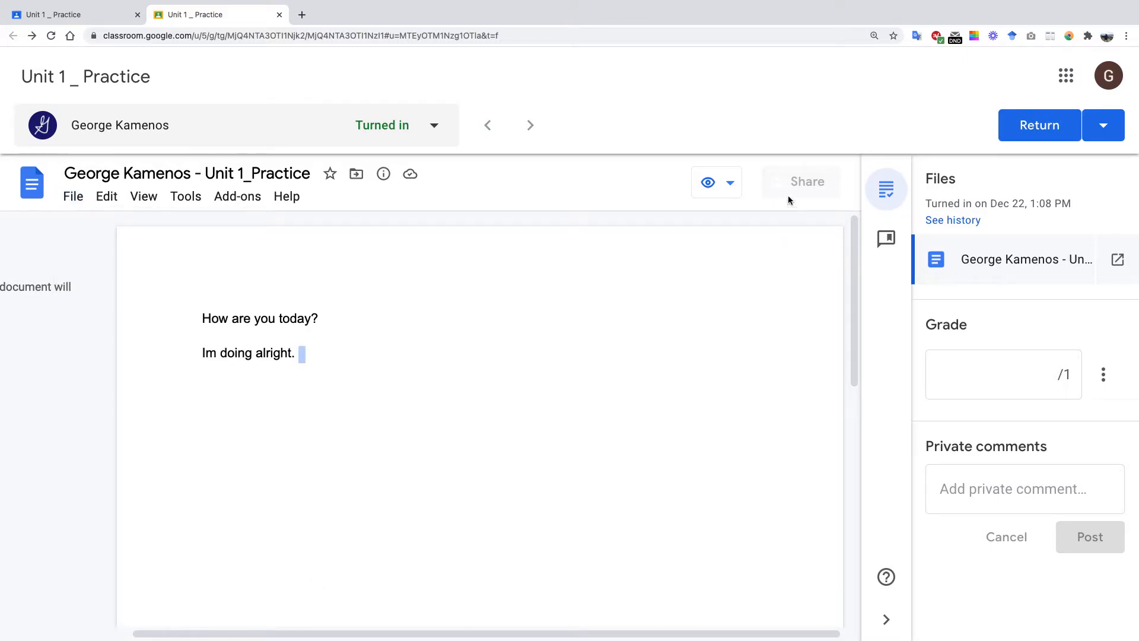
Step: Switch the document back to Suggesting mode and suggest replacing "Im doing" with the proposed correction "I'm doing"
{"action": "left_click", "coordinate": [731, 184]}
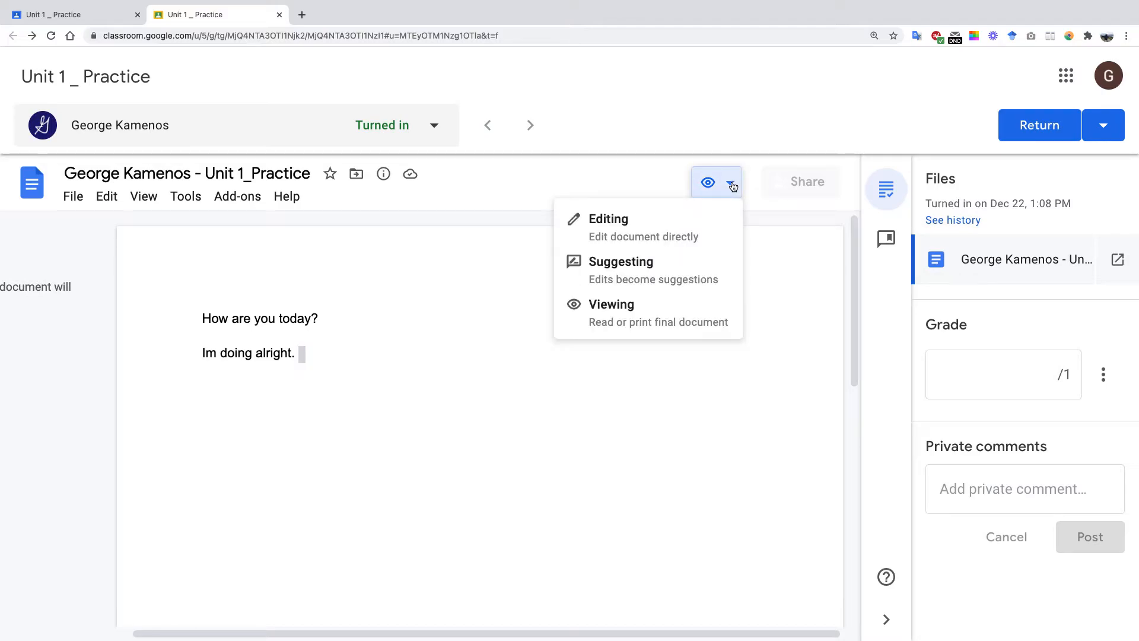
{"action": "left_click", "coordinate": [633, 268]}
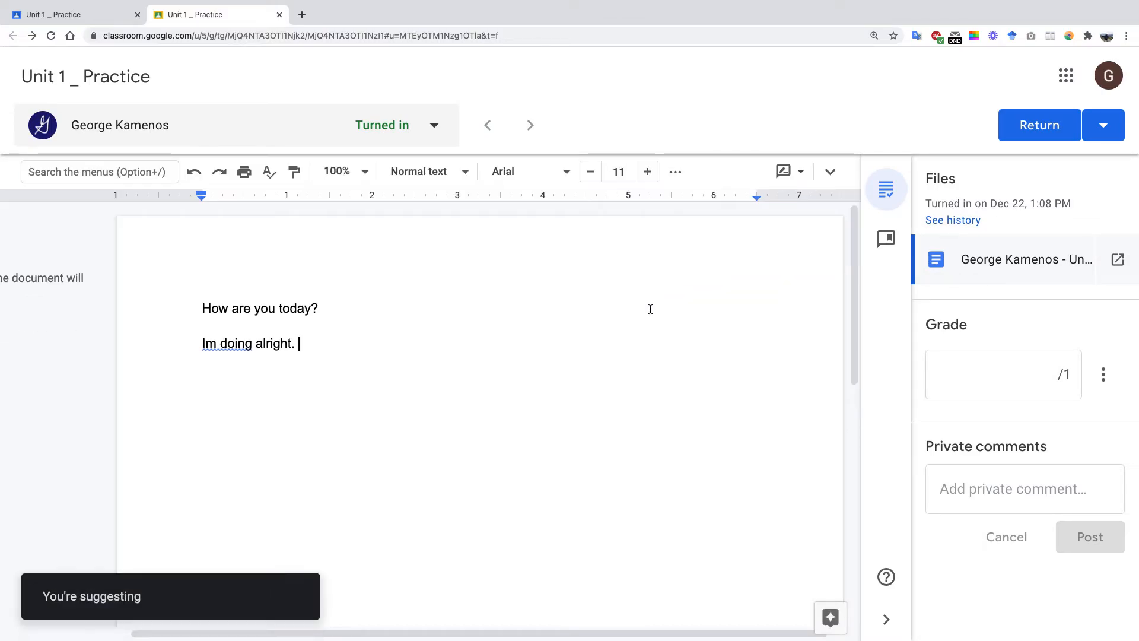
{"action": "scroll", "coordinate": [607, 340], "scroll_direction": "right", "scroll_amount": 1}
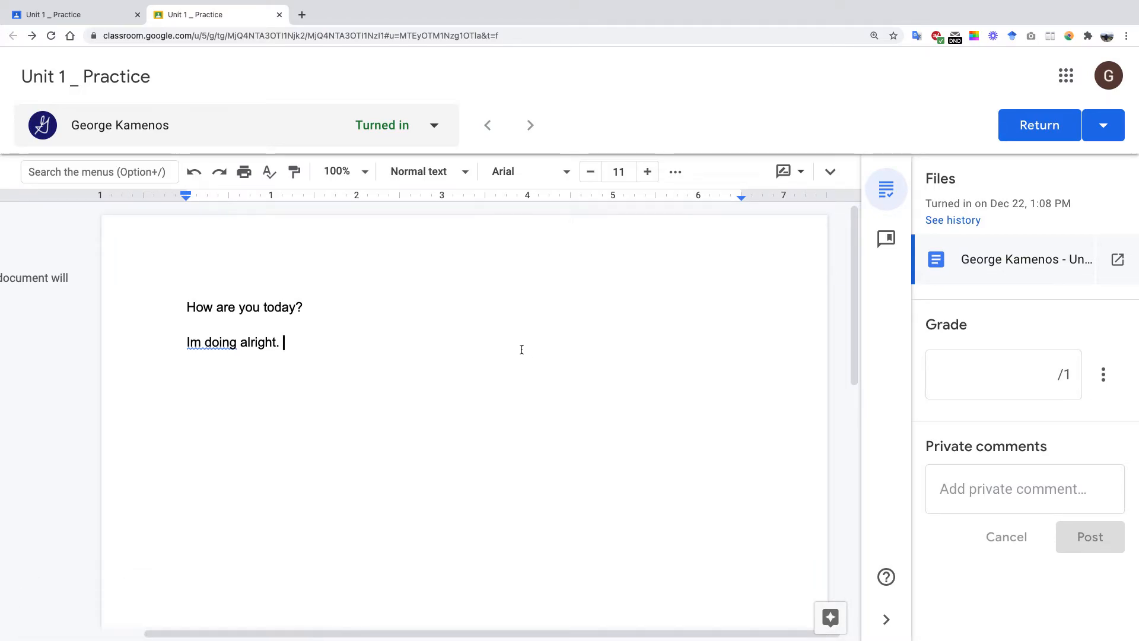
{"action": "left_click", "coordinate": [201, 343]}
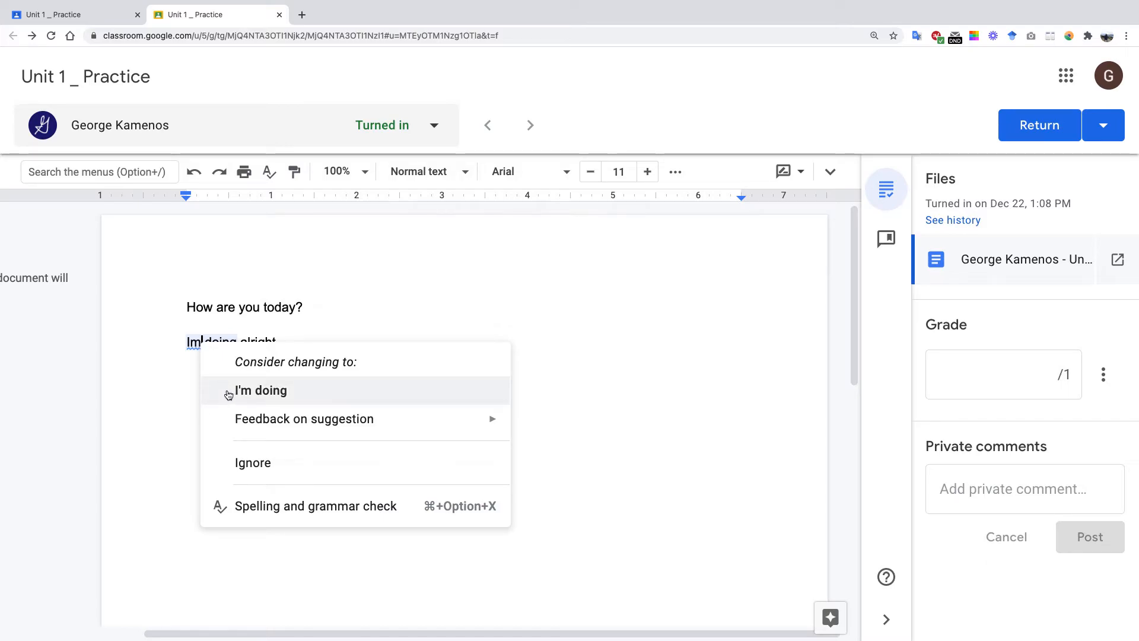
{"action": "left_click", "coordinate": [261, 391]}
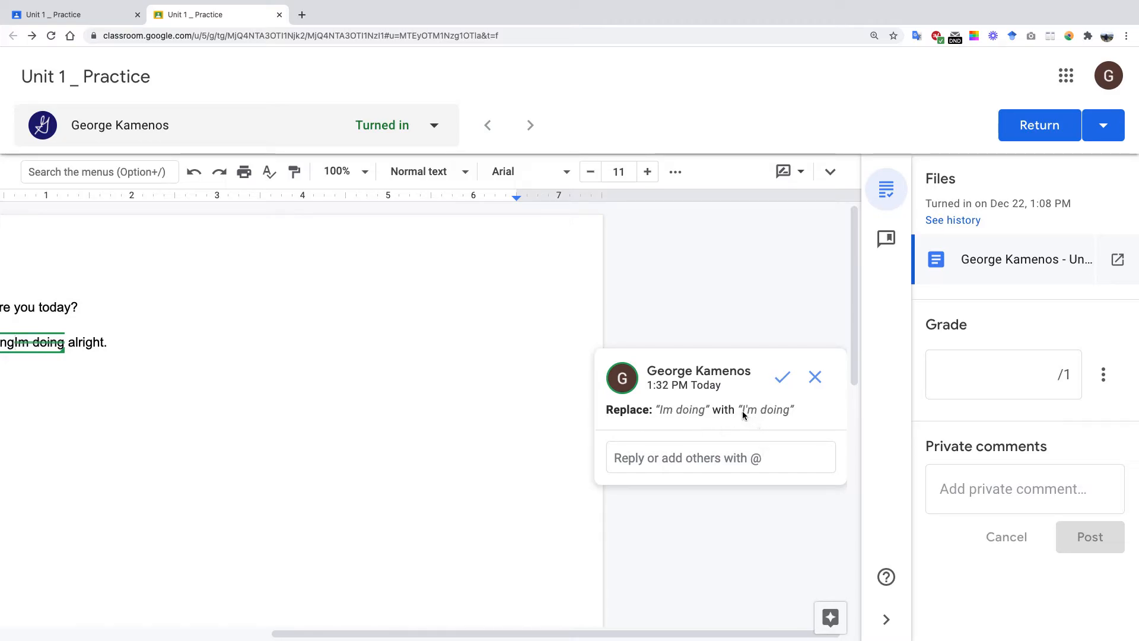
{"action": "left_click", "coordinate": [693, 458]}
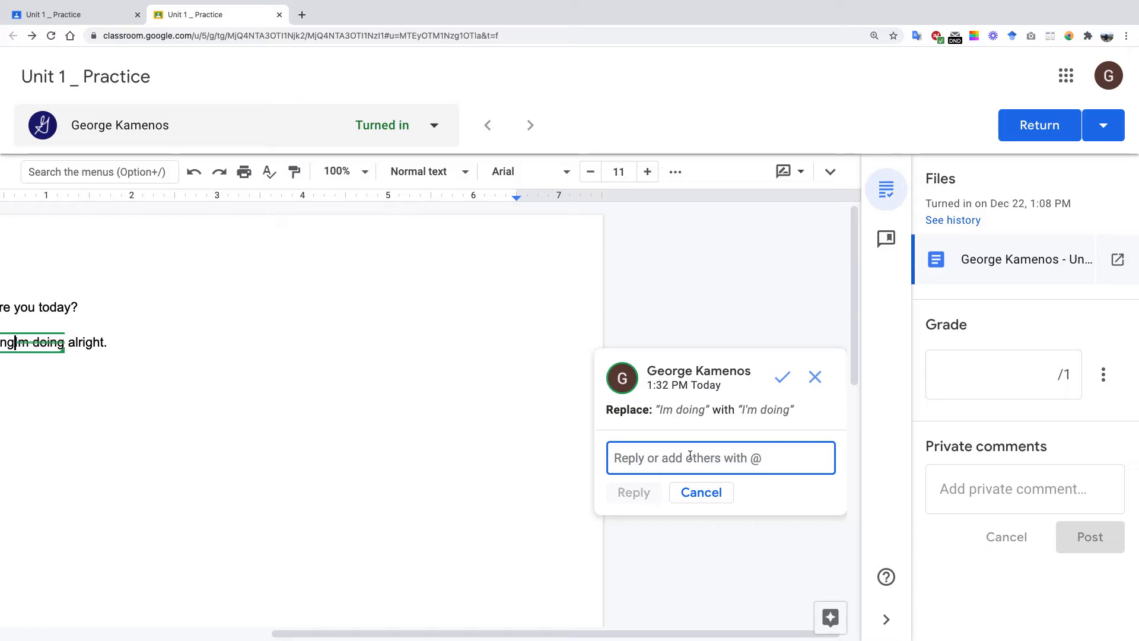
{"action": "type", "text": "W"}
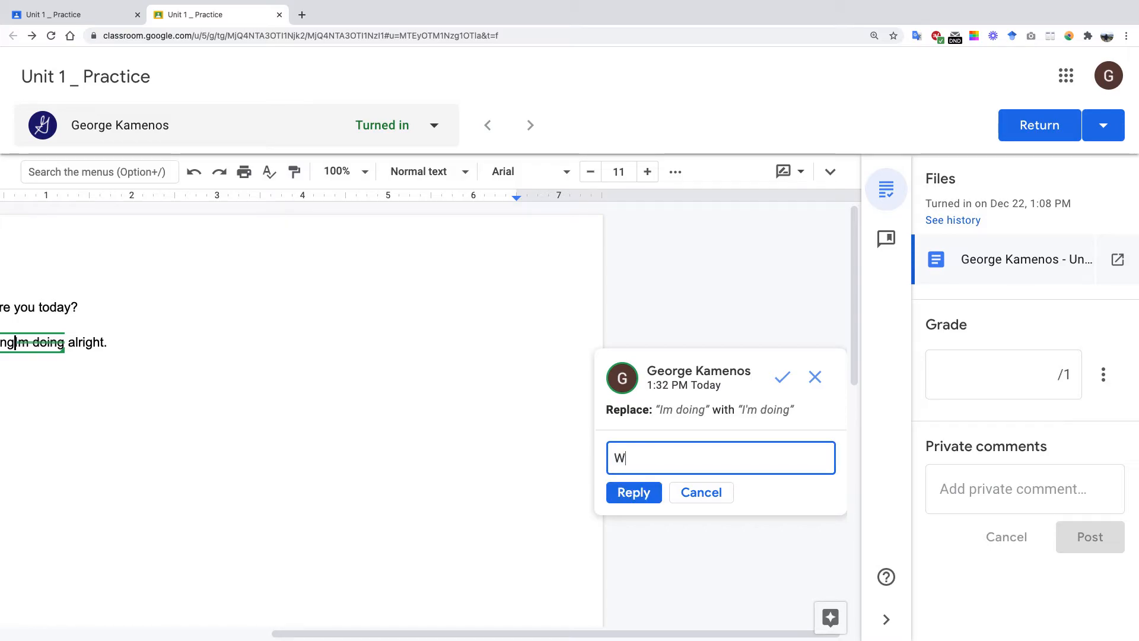
{"action": "key", "text": "BackSpace"}
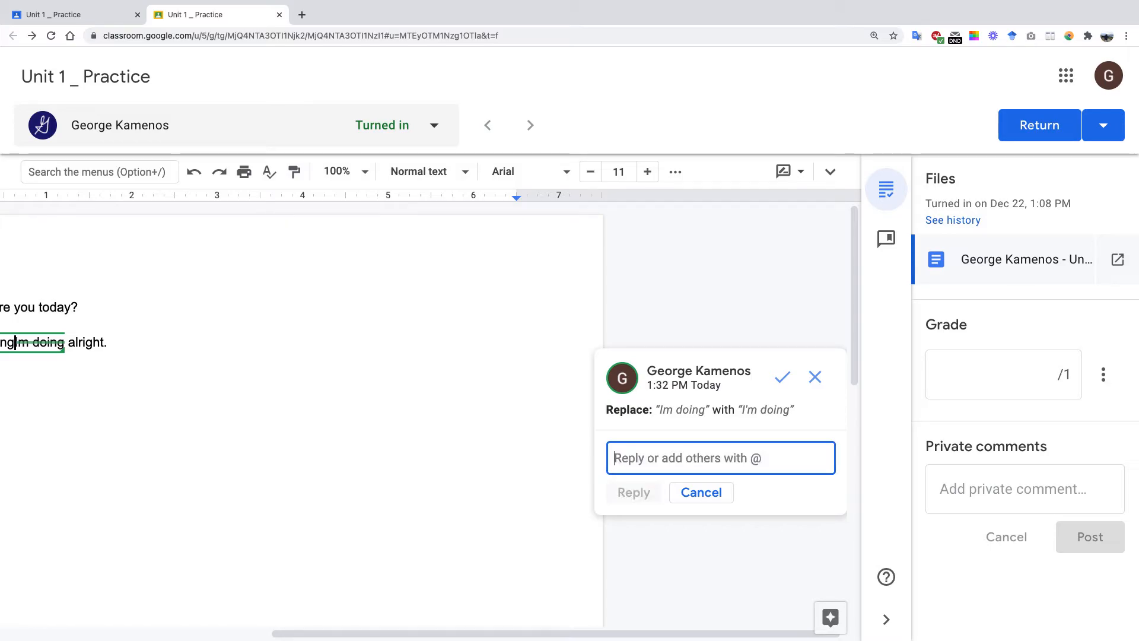
{"action": "type", "text": "P"}
{"action": "key", "text": "BackSpace"}
{"action": "type", "text": "gram"}
{"action": "key", "text": "BackSpace"}
{"action": "key", "text": "BackSpace"}
{"action": "key", "text": "BackSpace"}
{"action": "key", "text": "BackSpace"}
{"action": "type", "text": "w.."}
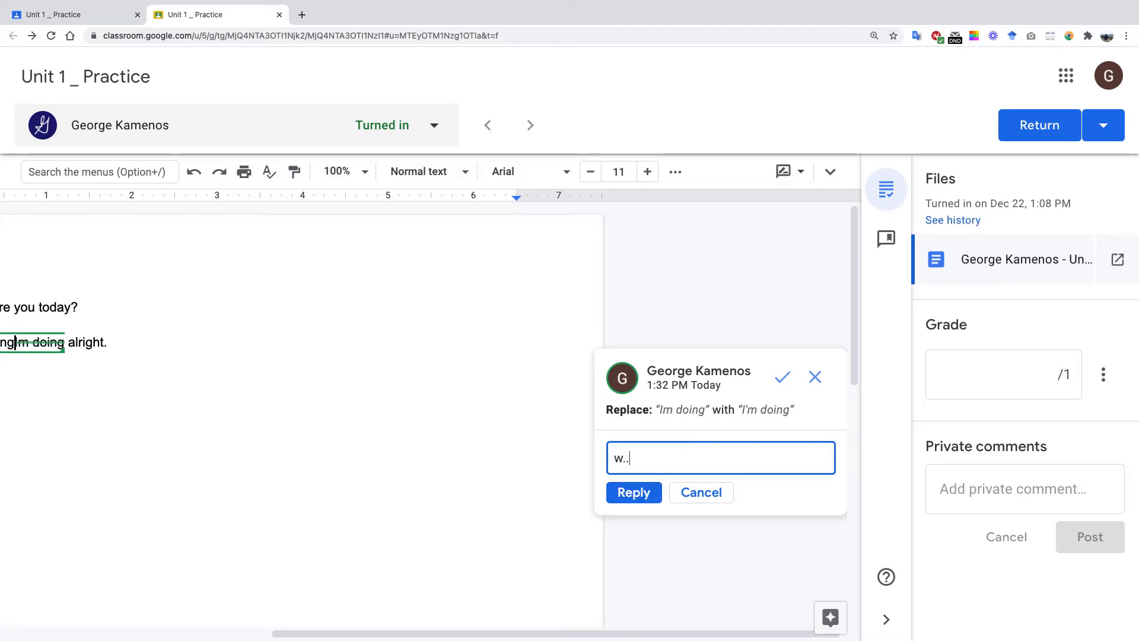
{"action": "type", "text": "ww"}
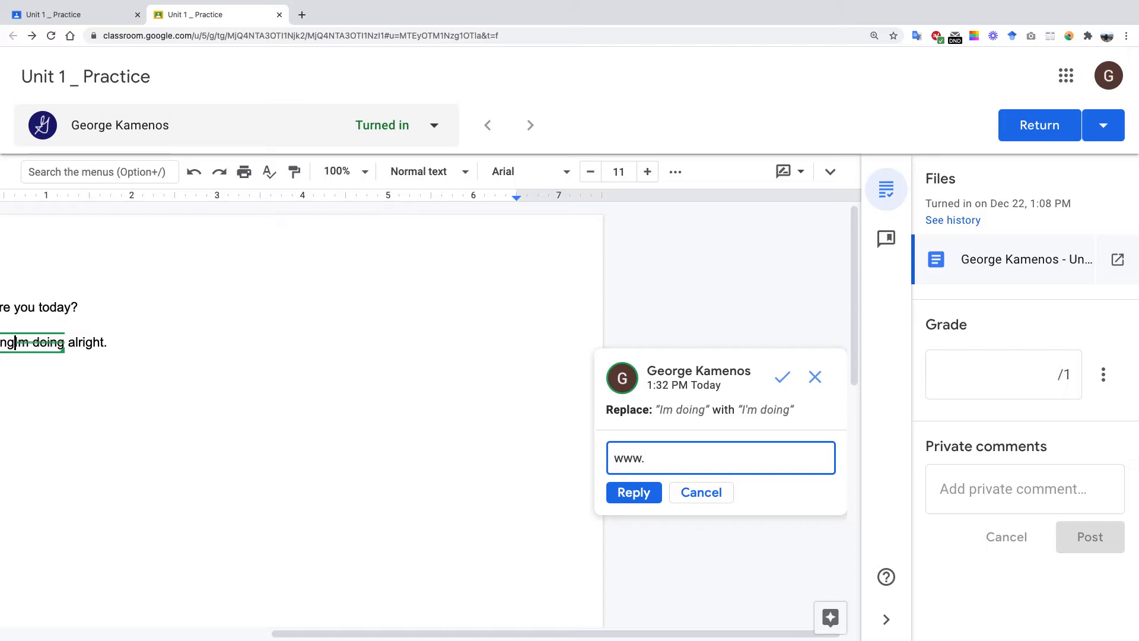
{"action": "key", "text": "BackSpace"}
{"action": "key", "text": "BackSpace"}
{"action": "key", "text": "BackSpace"}
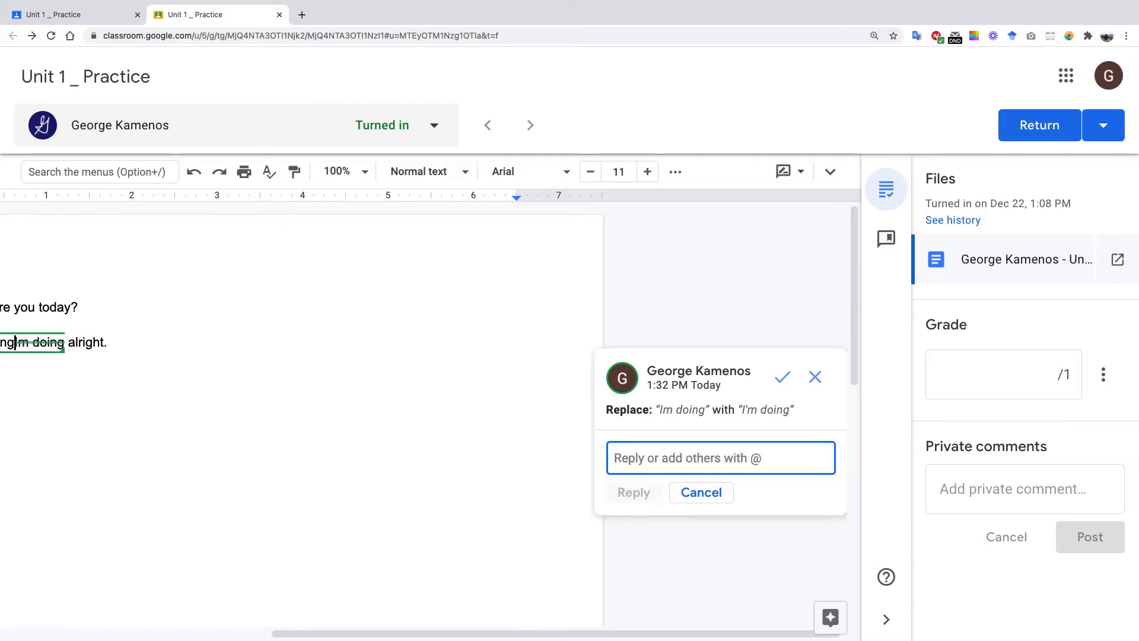
Step: Post the reply "Read more about grammar here...." on the "I'm doing" replacement suggestion
{"action": "type", "text": "Read mroe abo"}
{"action": "key", "text": "BackSpace"}
{"action": "key", "text": "BackSpace"}
{"action": "key", "text": "BackSpace"}
{"action": "key", "text": "BackSpace"}
{"action": "key", "text": "BackSpace"}
{"action": "key", "text": "BackSpace"}
{"action": "key", "text": "BackSpace"}
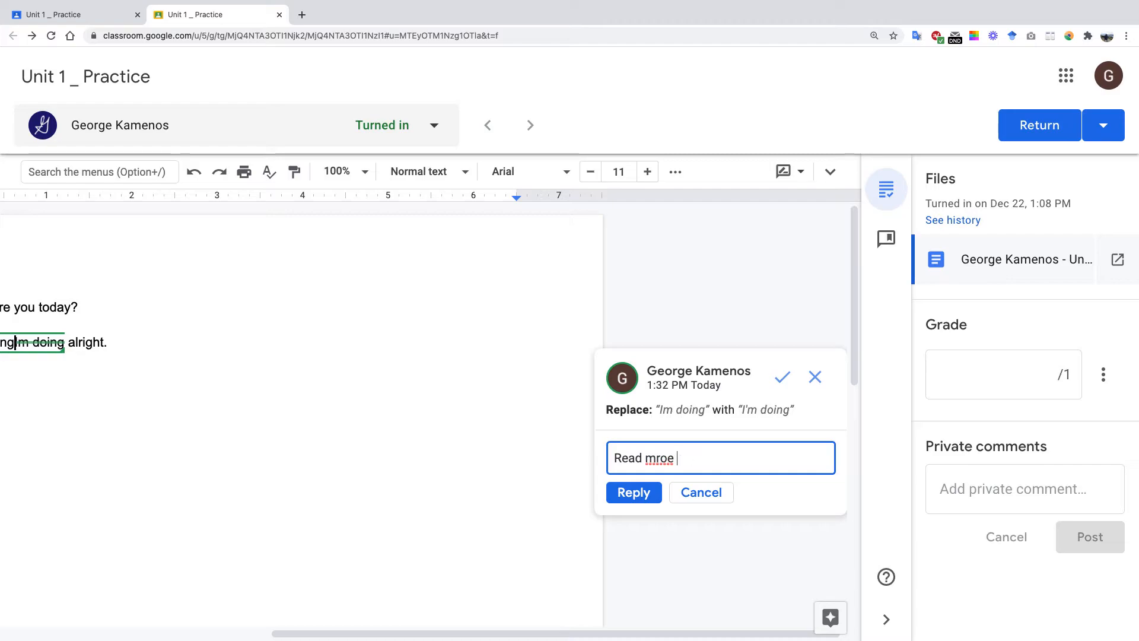
{"action": "type", "text": "ore about grammar her"}
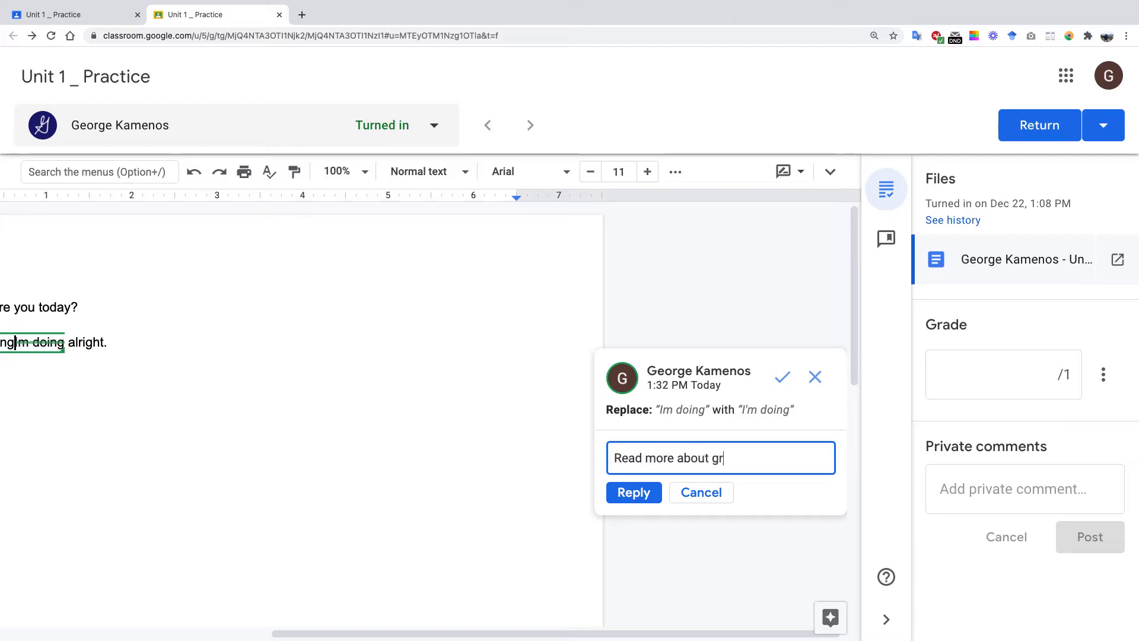
{"action": "type", "text": "...."}
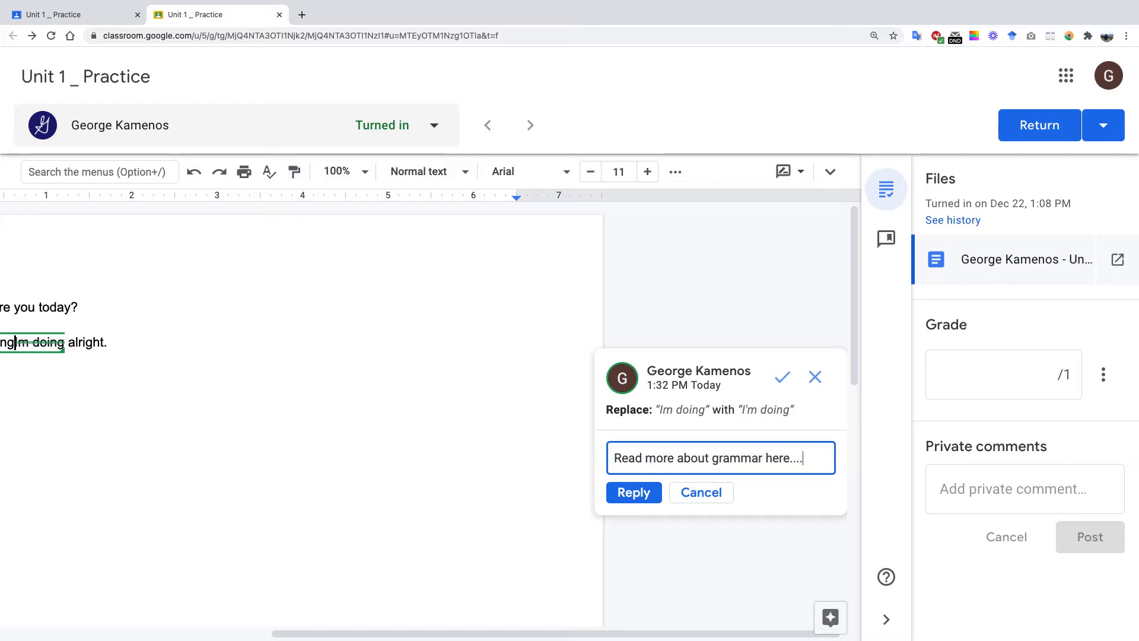
{"action": "left_click", "coordinate": [649, 493]}
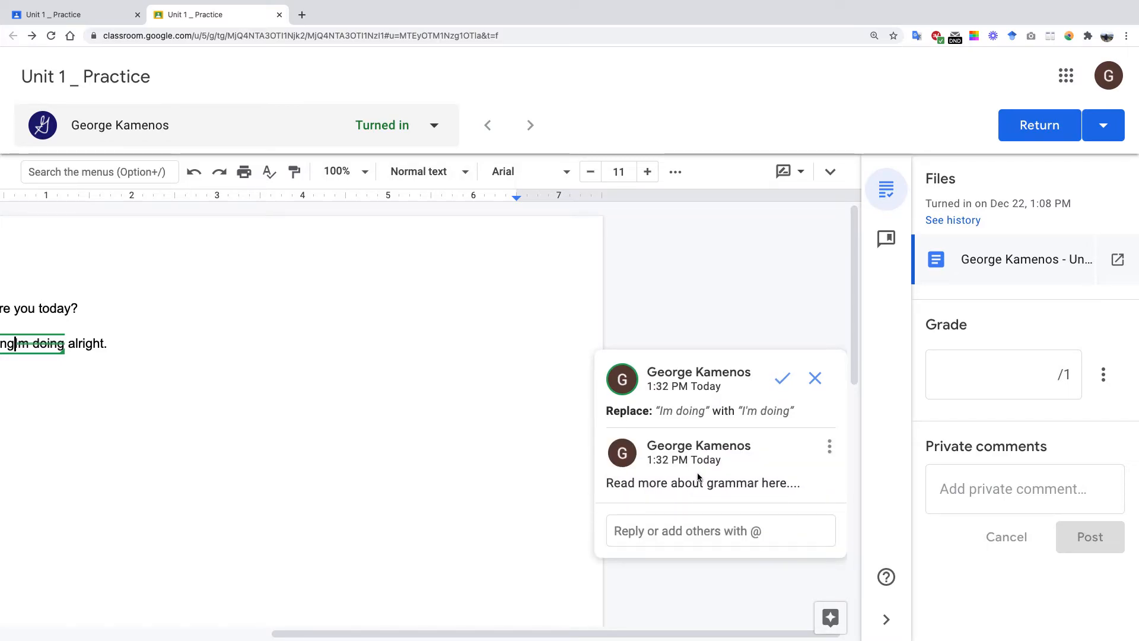
Step: Delete the "Read more about grammar here...." reply from the suggestion and confirm the deletion
{"action": "left_click", "coordinate": [829, 448]}
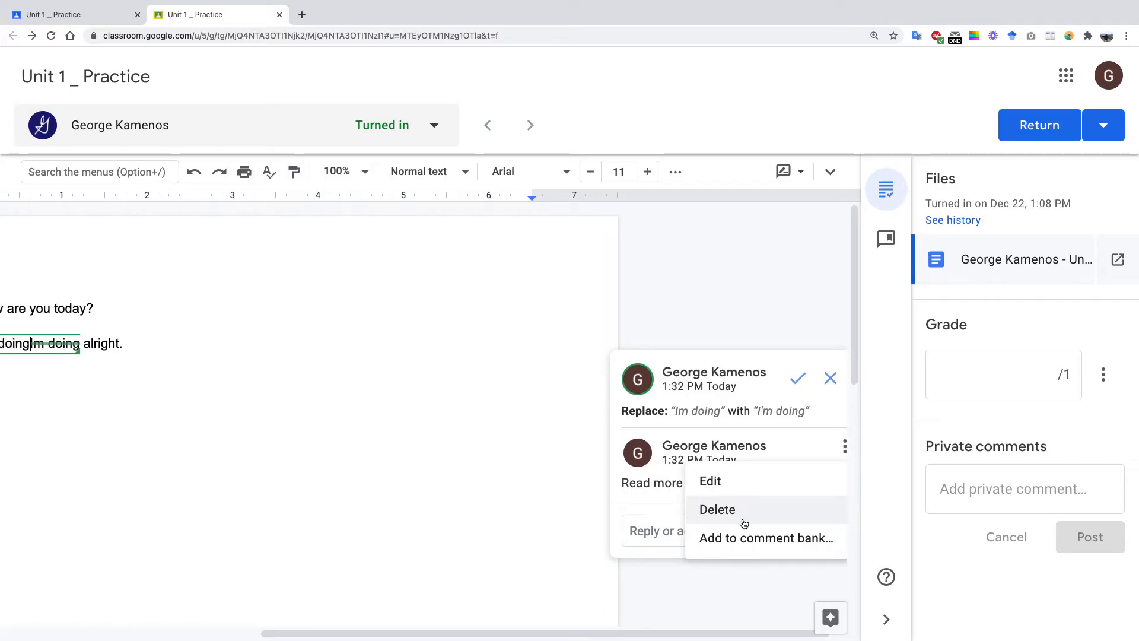
{"action": "left_click", "coordinate": [651, 529]}
{"action": "left_click", "coordinate": [829, 446]}
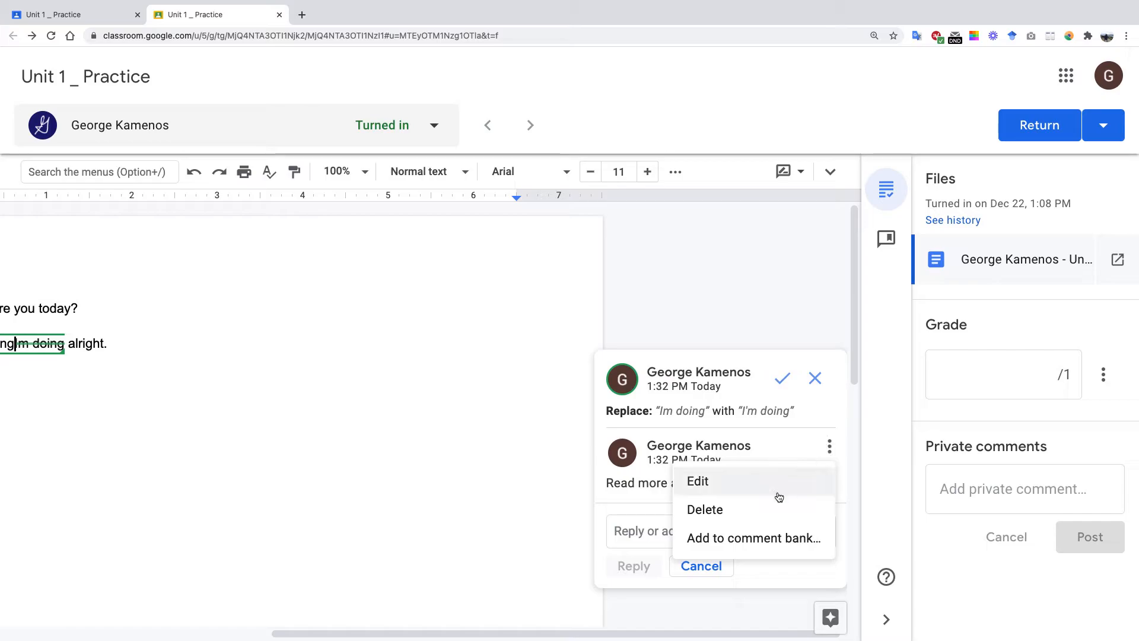
{"action": "left_click", "coordinate": [759, 512]}
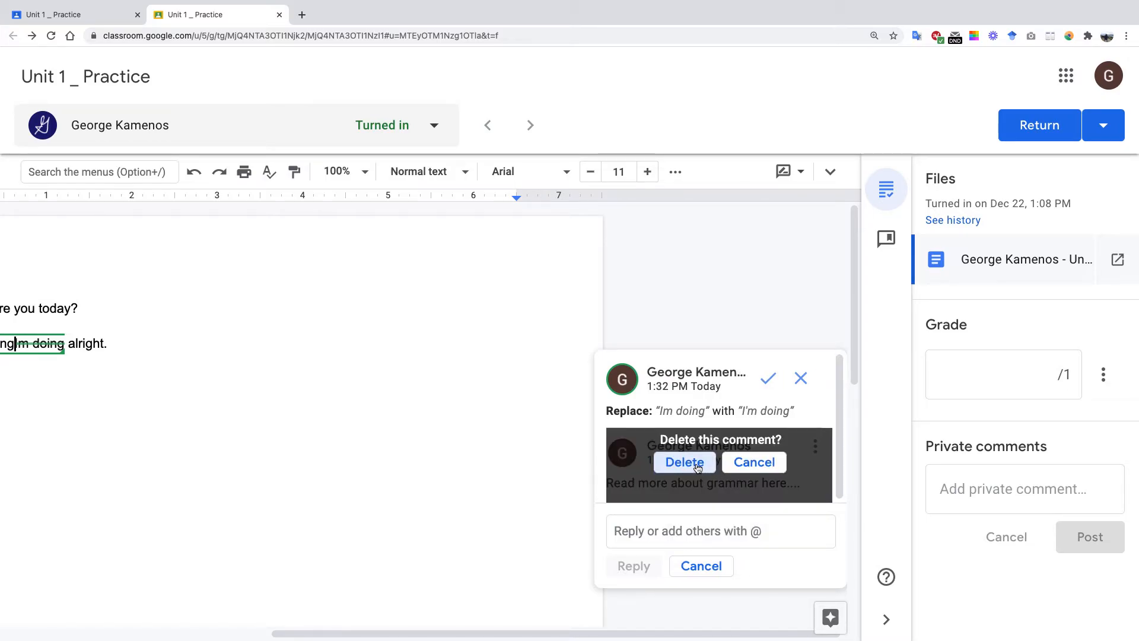
{"action": "left_click", "coordinate": [685, 462]}
Step: Post the reply "Please click this link to read more about grammar......." on the "I'm doing" suggestion
{"action": "left_click", "coordinate": [695, 460]}
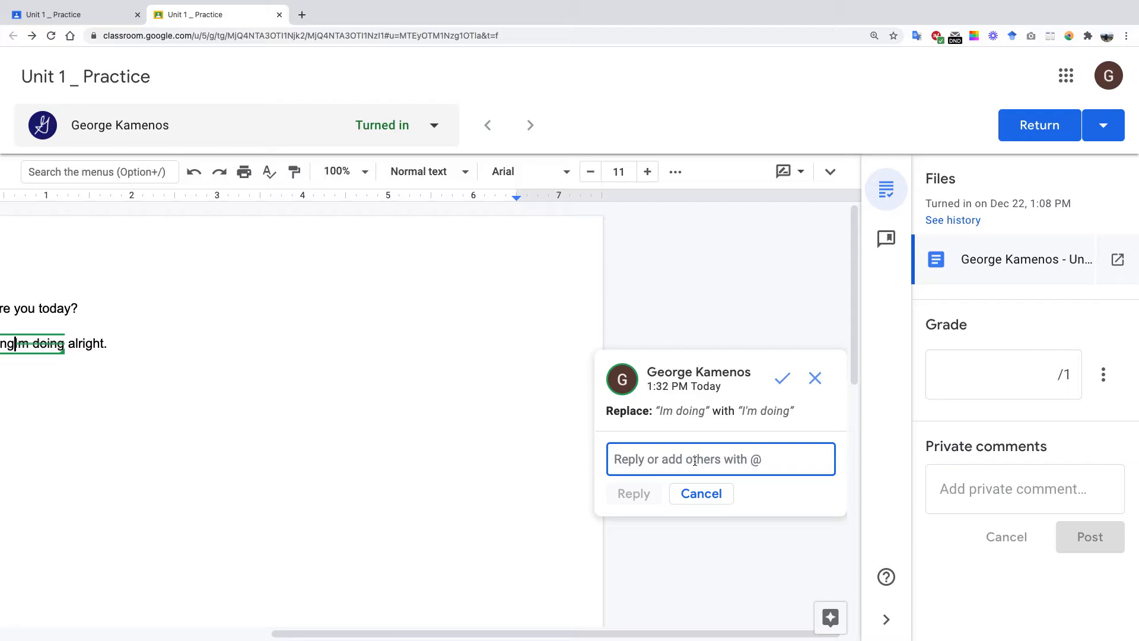
{"action": "type", "text": "Please click this link to read more about grammar......."}
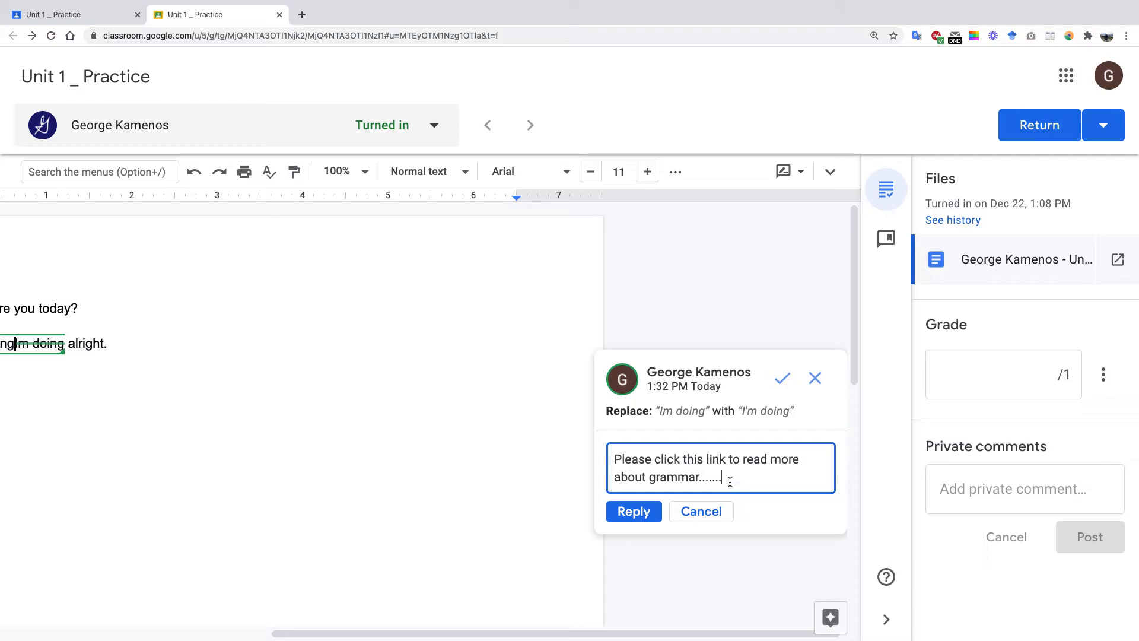
{"action": "mouse_move", "coordinate": [723, 477]}
{"action": "left_mouse_down"}
{"action": "mouse_move", "coordinate": [619, 459]}
{"action": "mouse_move", "coordinate": [740, 484]}
{"action": "left_mouse_up"}
{"action": "left_click", "coordinate": [740, 486]}
{"action": "left_click", "coordinate": [639, 509]}
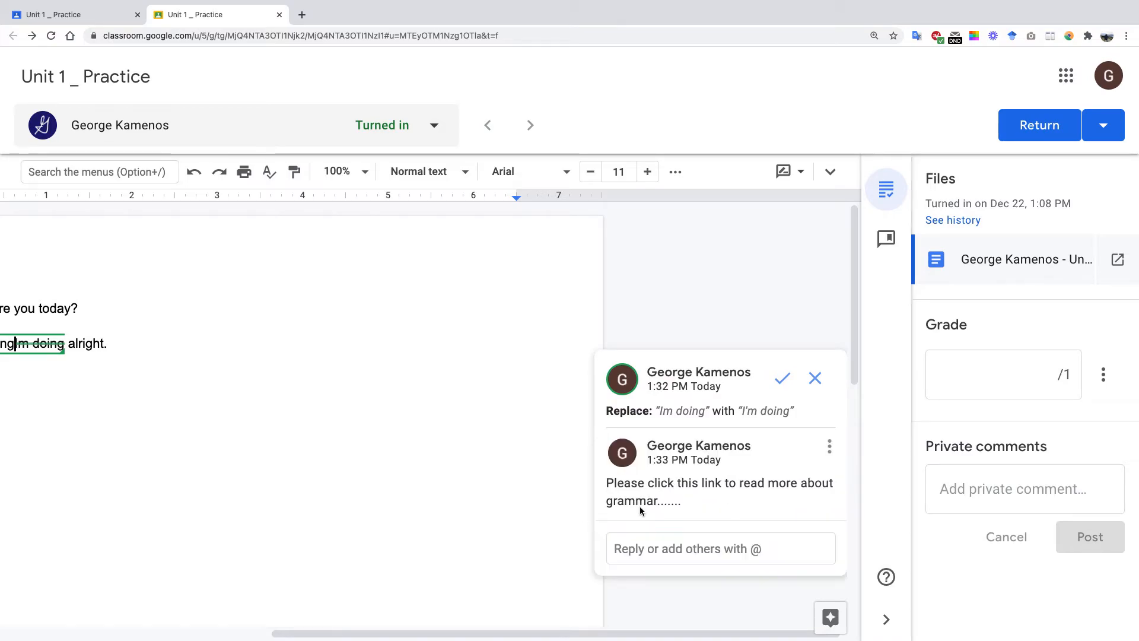
Step: Add the posted grammar link reply to the comment bank
{"action": "left_click", "coordinate": [828, 446]}
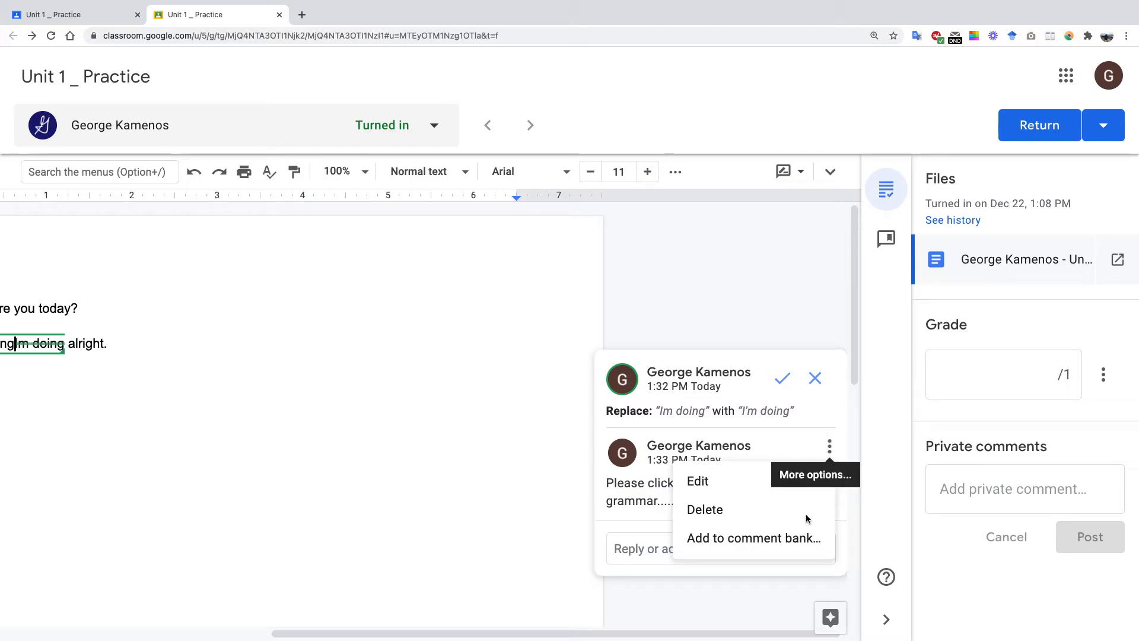
{"action": "left_click", "coordinate": [760, 546]}
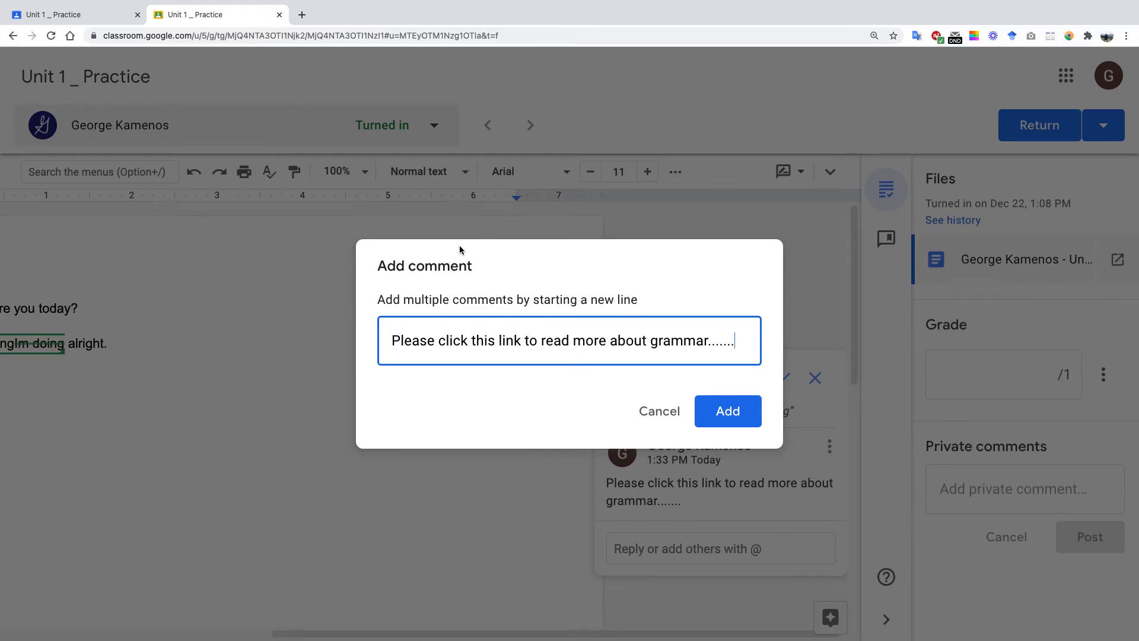
{"action": "left_click", "coordinate": [720, 420]}
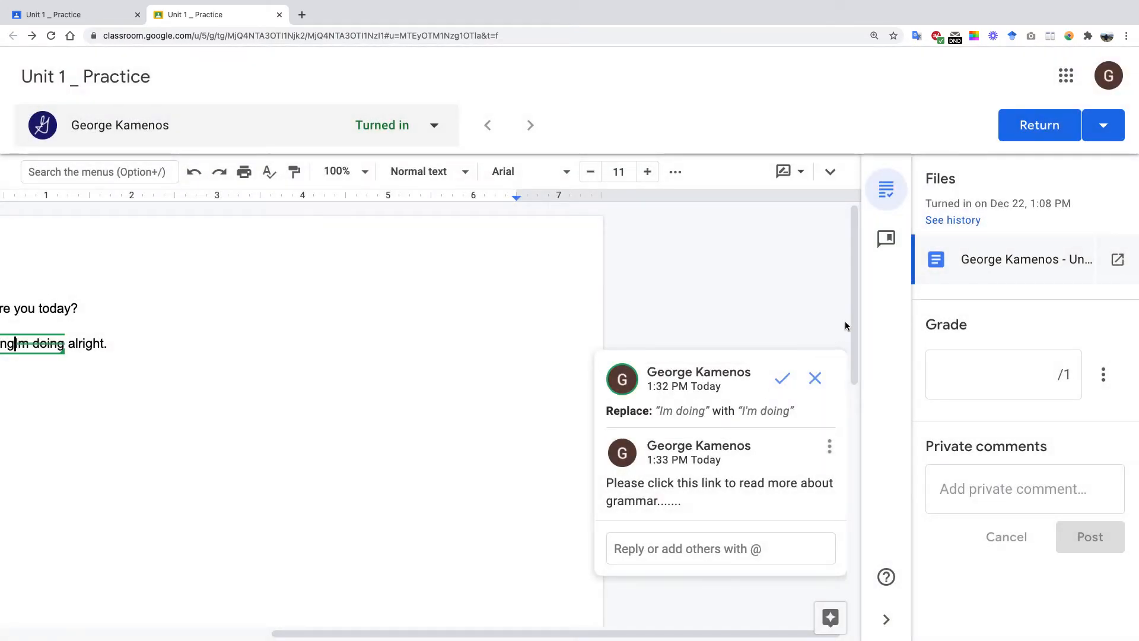
Step: Open the comment bank and go through its feature introduction until it is dismissed
{"action": "left_click", "coordinate": [882, 242]}
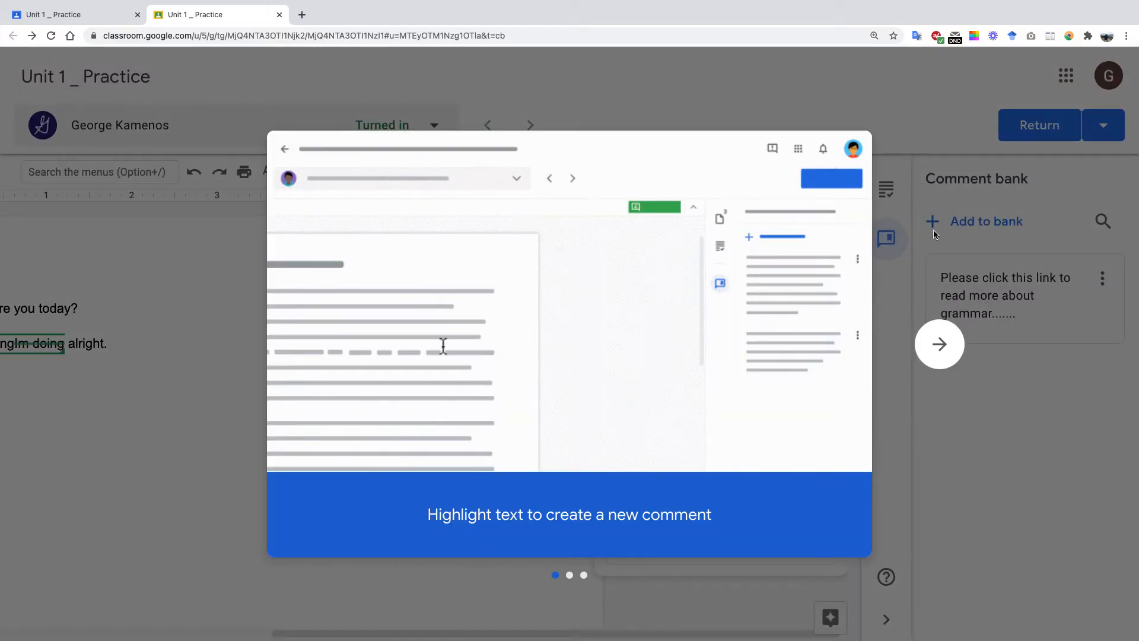
{"action": "left_click", "coordinate": [943, 349]}
{"action": "left_click", "coordinate": [944, 349]}
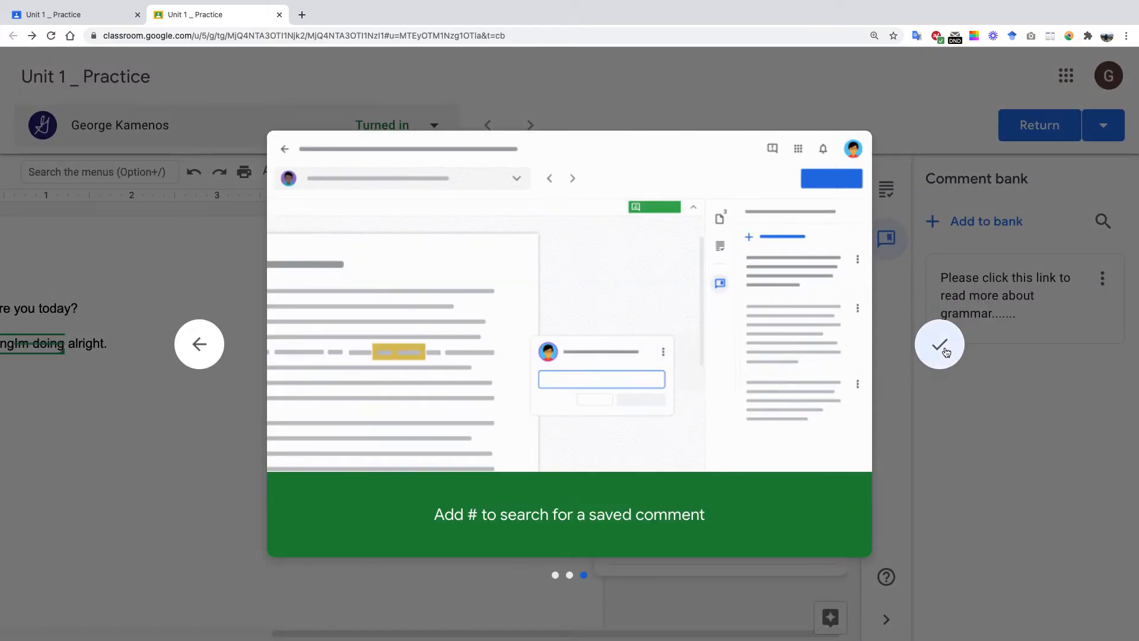
{"action": "left_click", "coordinate": [945, 349]}
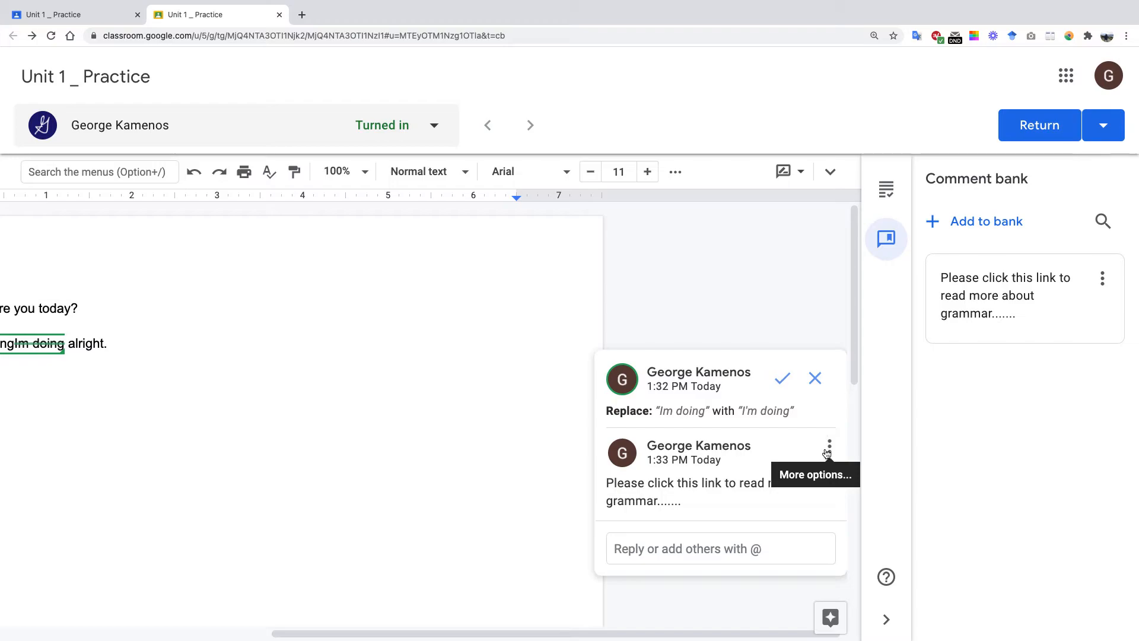
{"action": "scroll", "coordinate": [184, 423], "scroll_direction": "down", "scroll_amount": 3}
{"action": "scroll", "coordinate": [138, 352], "scroll_direction": "up", "scroll_amount": 2}
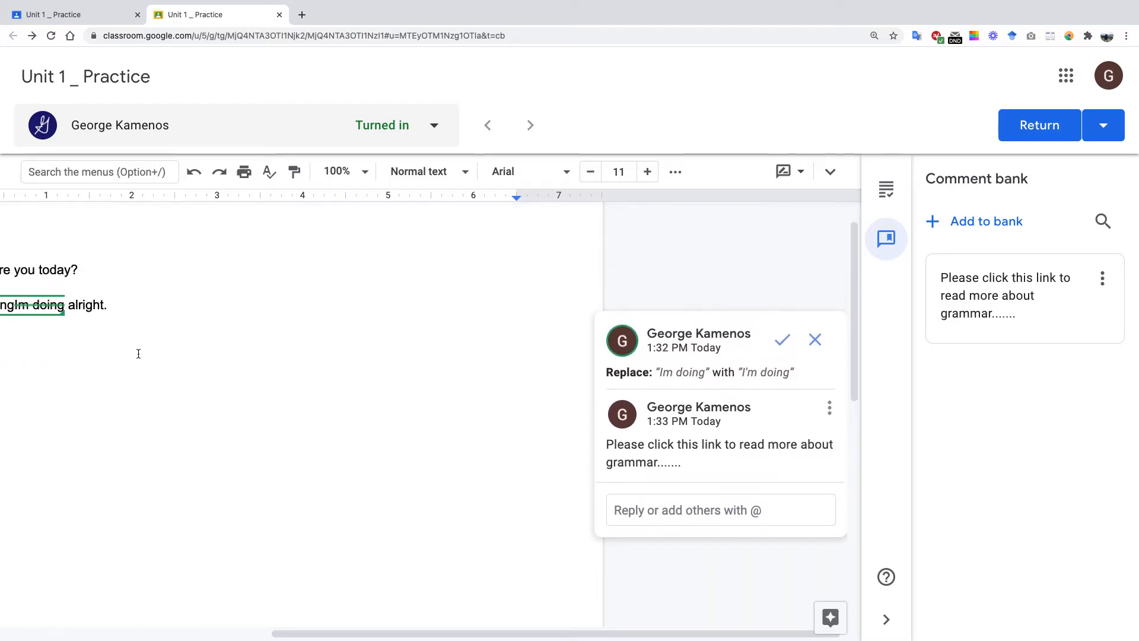
{"action": "left_click_drag", "start_coordinate": [123, 326], "coordinate": [158, 313]}
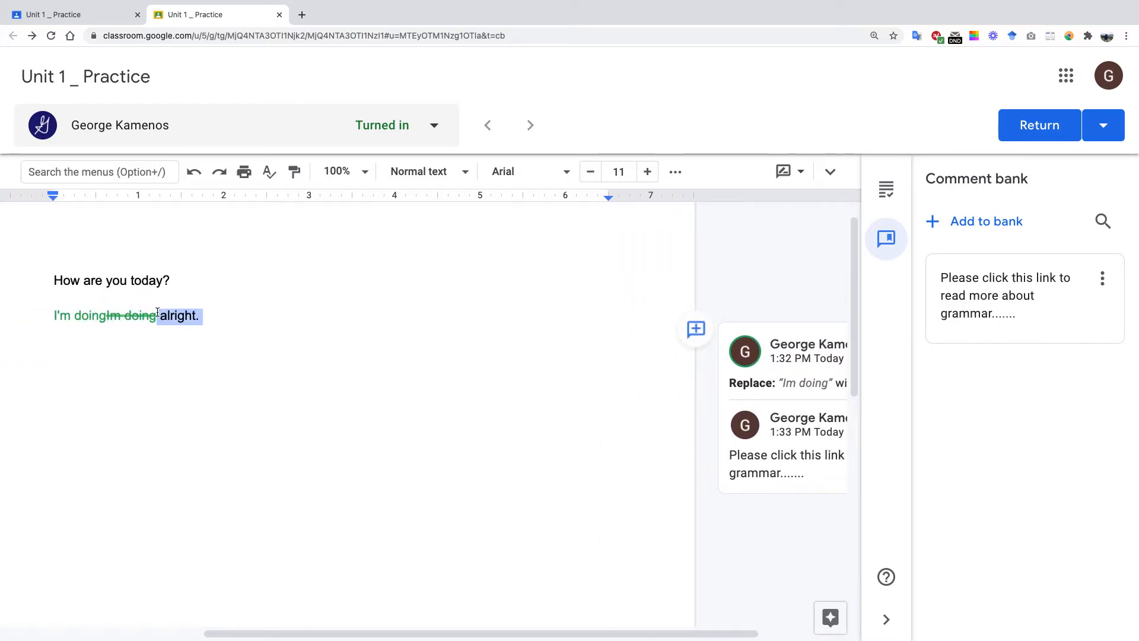
{"action": "scroll", "coordinate": [356, 504], "scroll_direction": "right", "scroll_amount": 3}
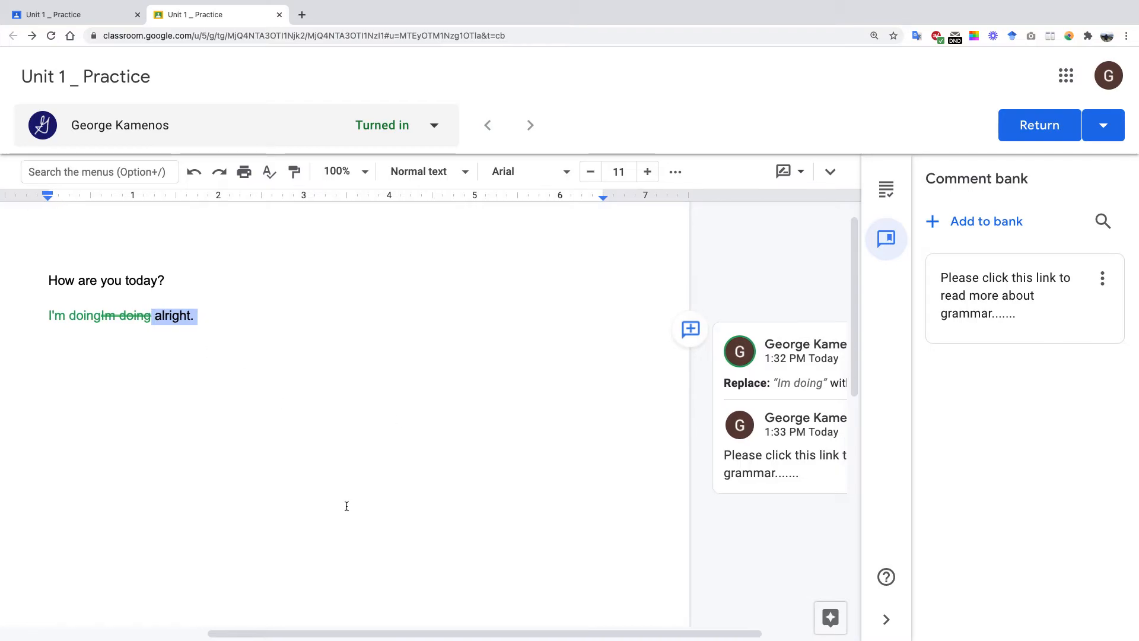
Step: Copy the saved grammar link comment from the comment bank and paste it into a new reply on the "I'm doing" suggestion
{"action": "left_click", "coordinate": [668, 464]}
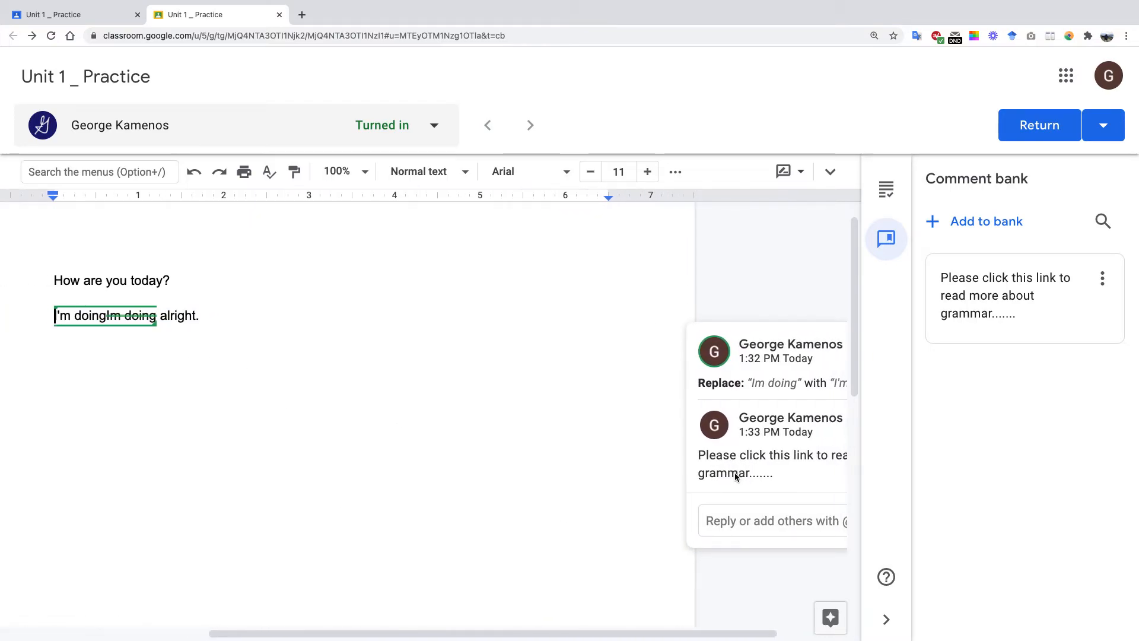
{"action": "left_click", "coordinate": [659, 520]}
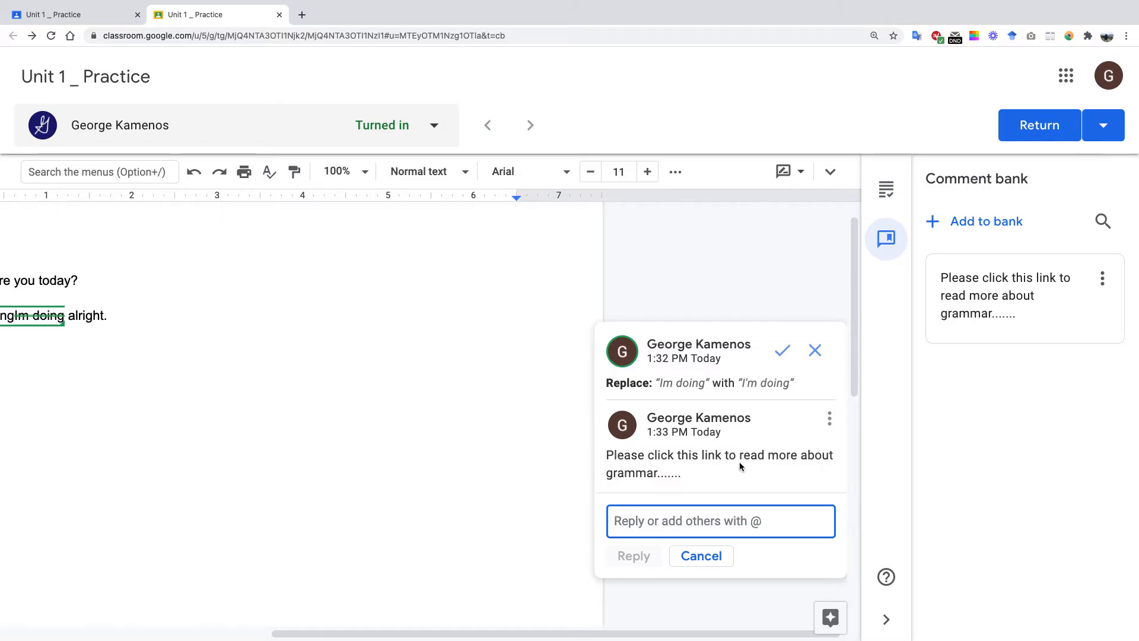
{"action": "left_click", "coordinate": [979, 295]}
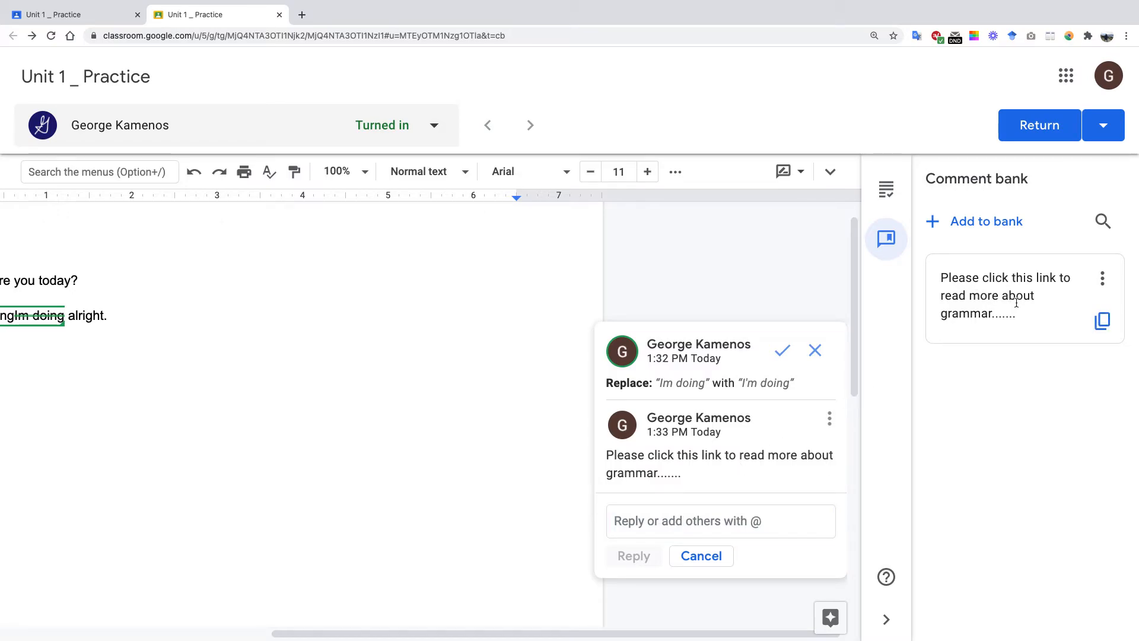
{"action": "left_click", "coordinate": [1101, 322]}
{"action": "left_click", "coordinate": [679, 528]}
{"action": "key", "text": "super+v"}
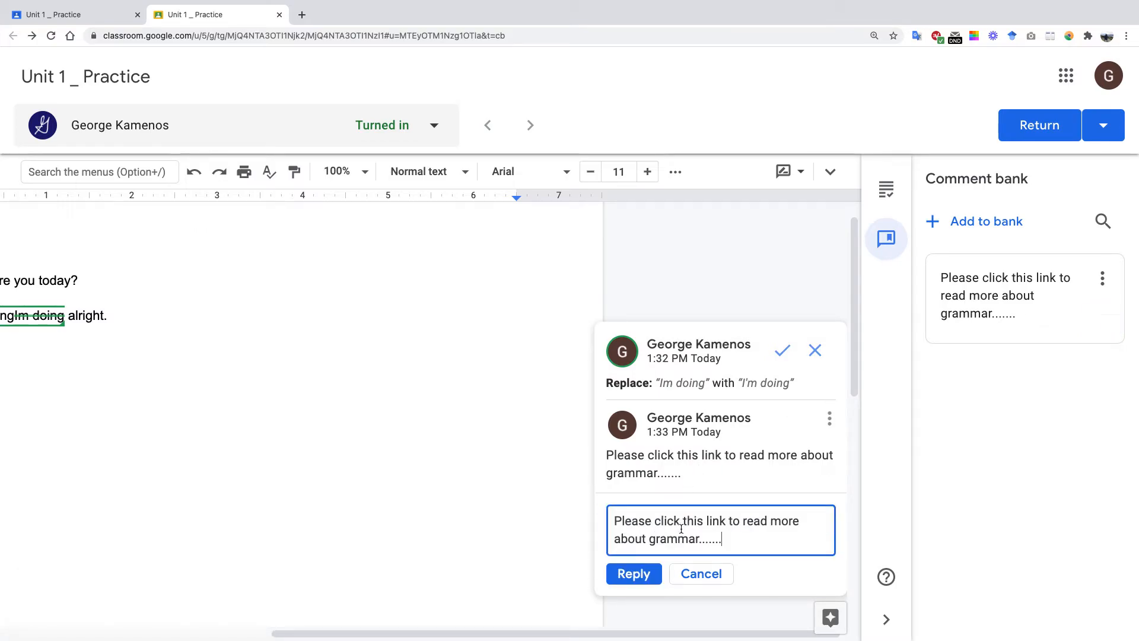
Step: Replace the draft reply by entering "Please" and accepting the matching saved comment "Please click this link to read more about grammar......."
{"action": "left_click_drag", "start_coordinate": [729, 534], "coordinate": [609, 506]}
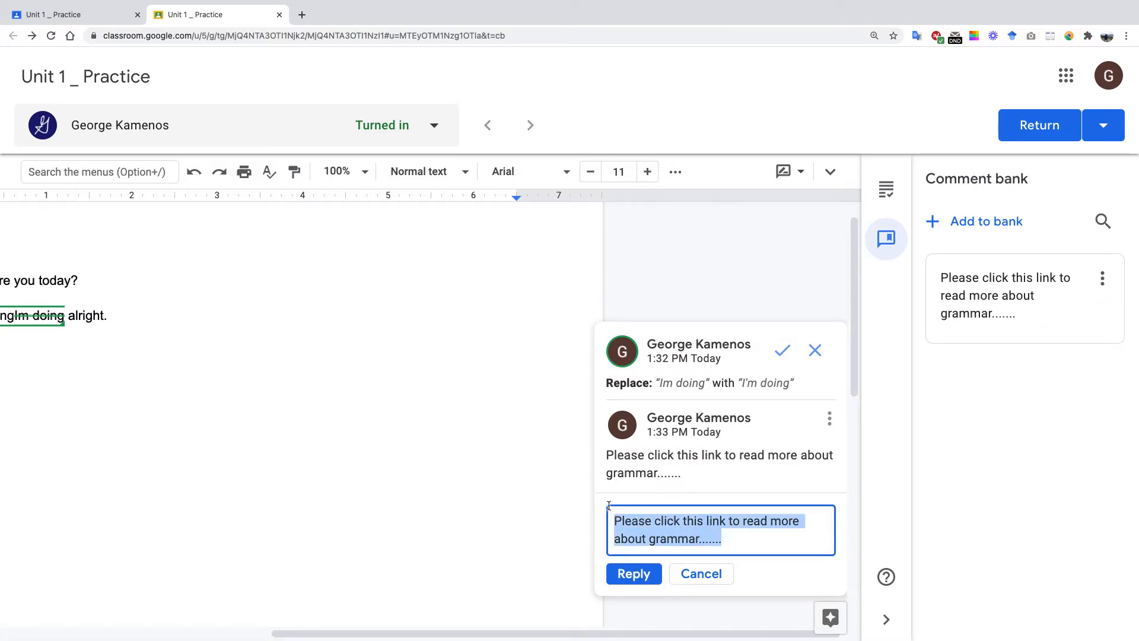
{"action": "key", "text": "BackSpace"}
{"action": "type", "text": "Pe"}
{"action": "type", "text": "ase"}
{"action": "type", "text": "ease"}
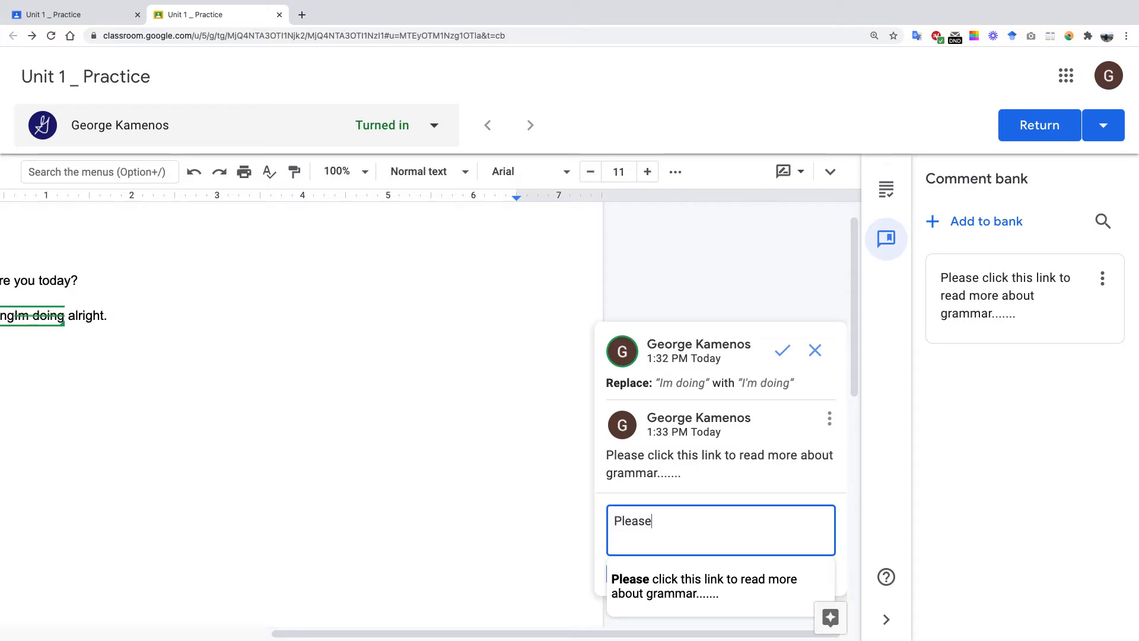
{"action": "left_click", "coordinate": [645, 595]}
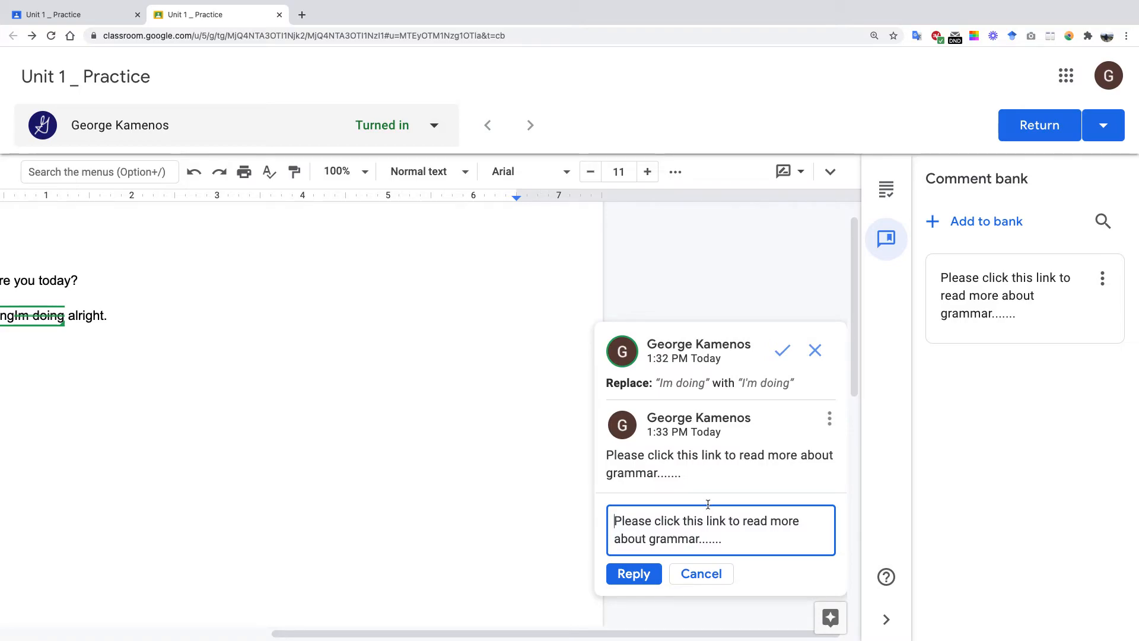
Step: Add the comment "Nice work!" to the comment bank
{"action": "left_click", "coordinate": [935, 226]}
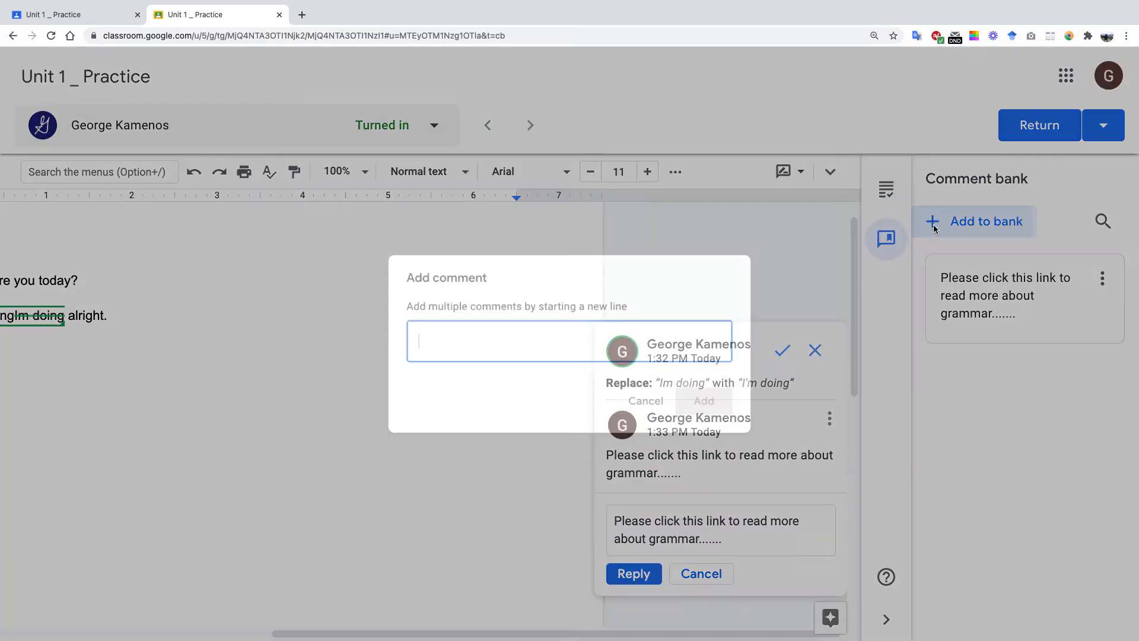
{"action": "type", "text": "Nice work!"}
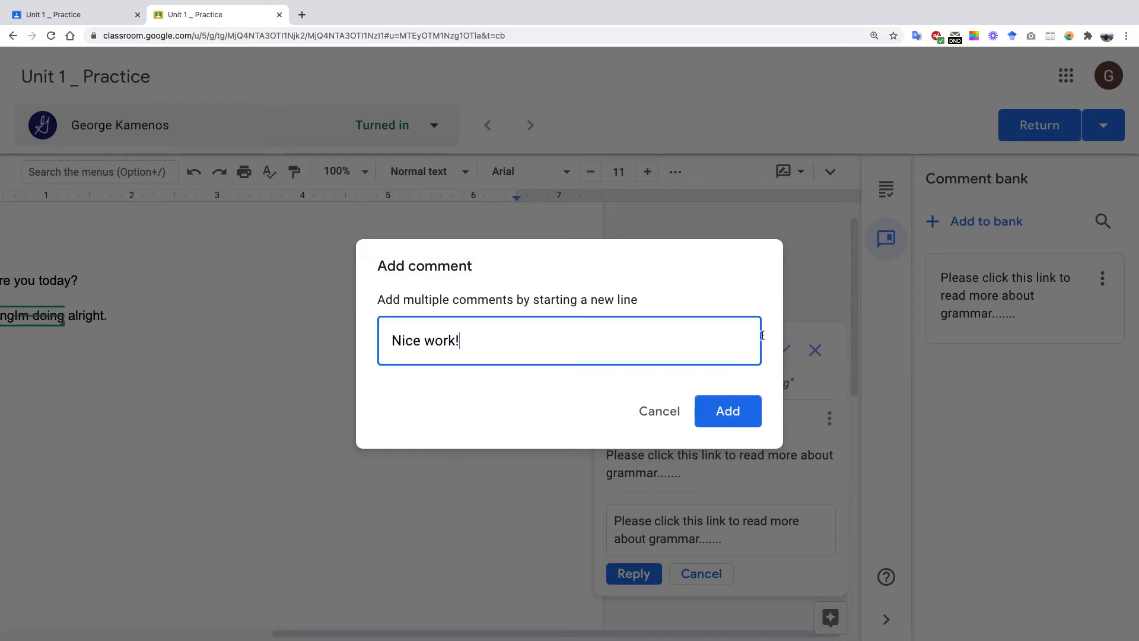
{"action": "left_click", "coordinate": [715, 403]}
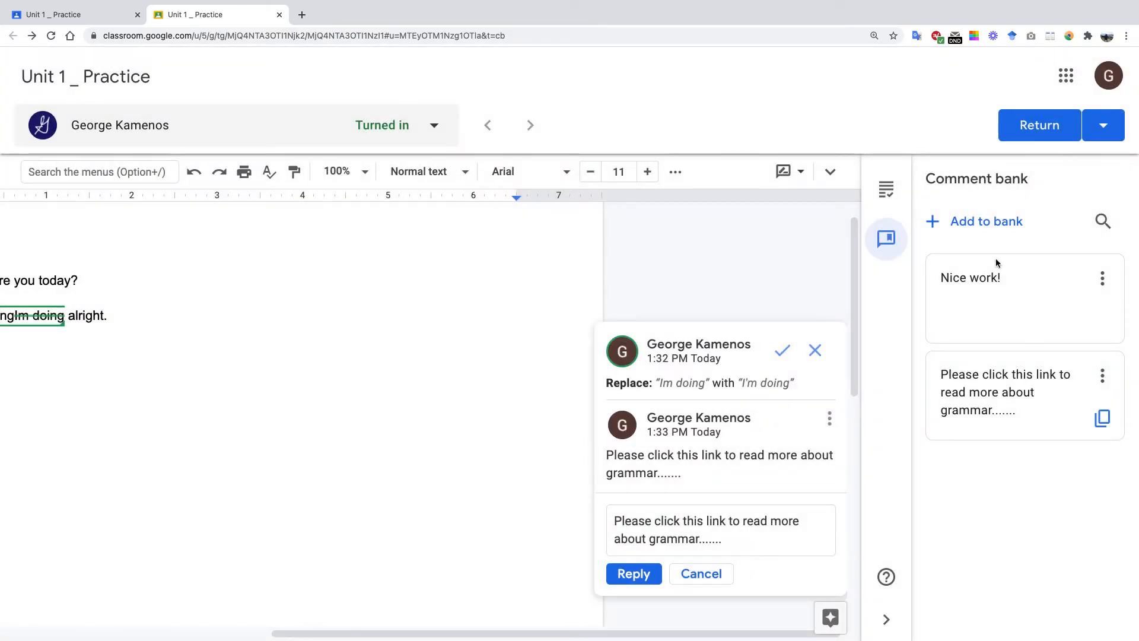
{"action": "left_click", "coordinate": [929, 224]}
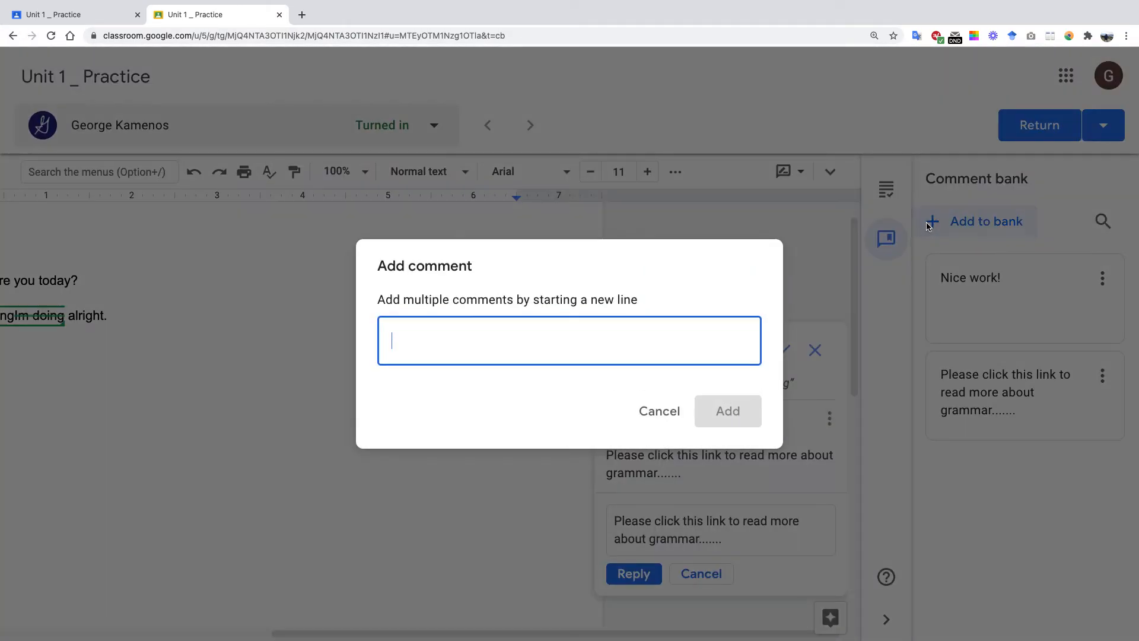
{"action": "left_click", "coordinate": [644, 412]}
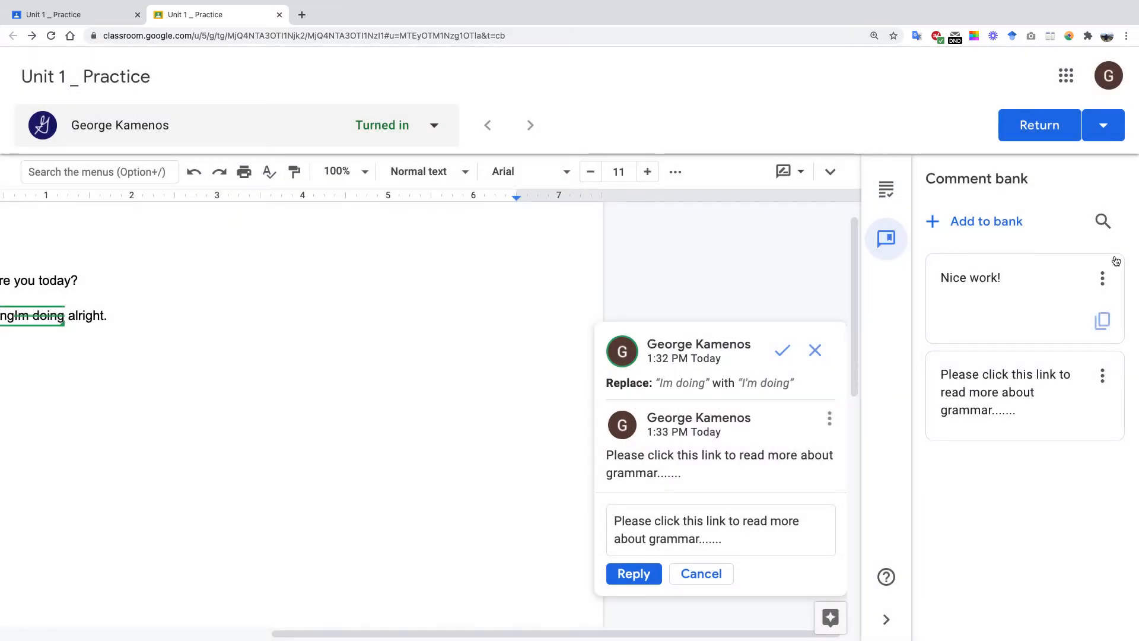
Step: Search the comment bank for "Nice", then clear and close the search
{"action": "left_click", "coordinate": [1103, 220]}
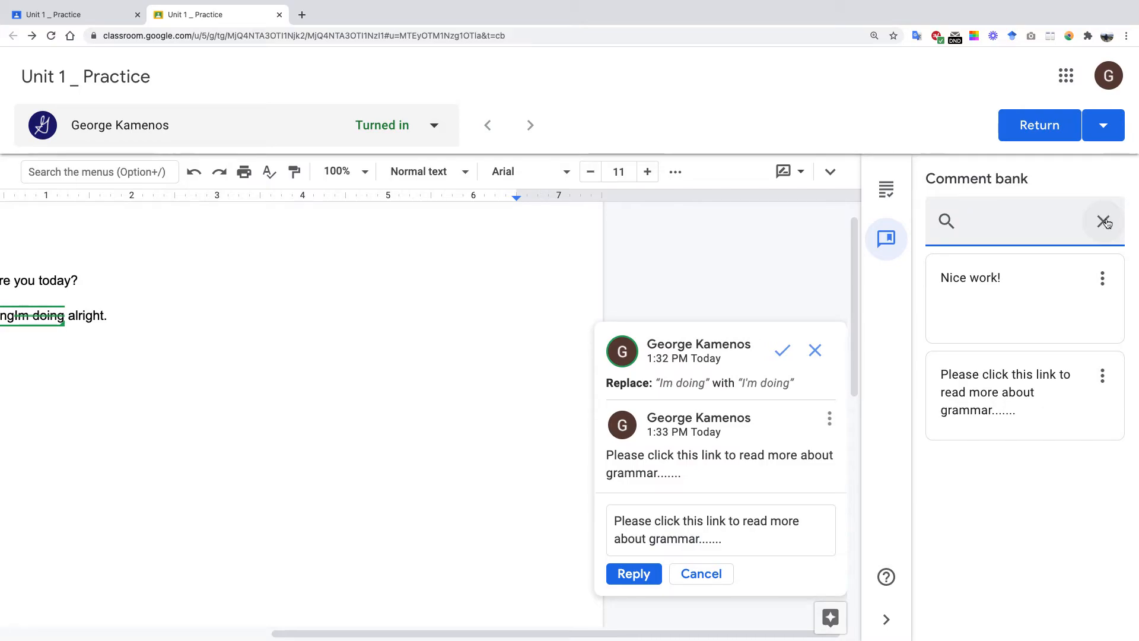
{"action": "type", "text": "Nice"}
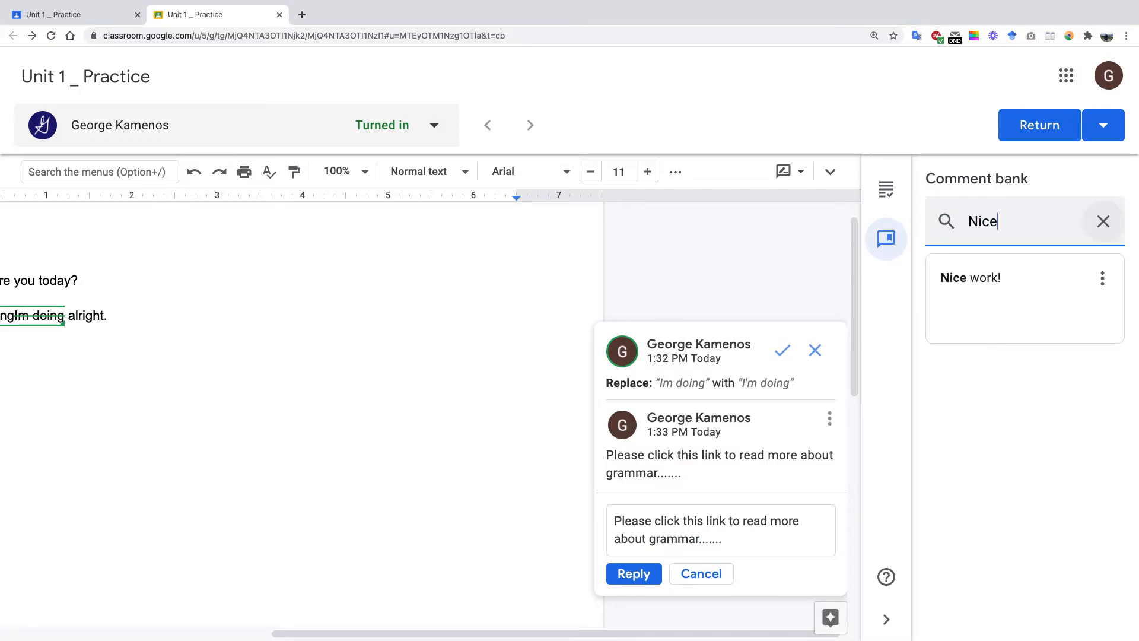
{"action": "key", "text": "BackSpace"}
{"action": "key", "text": "BackSpace"}
{"action": "key", "text": "BackSpace"}
{"action": "key", "text": "BackSpace"}
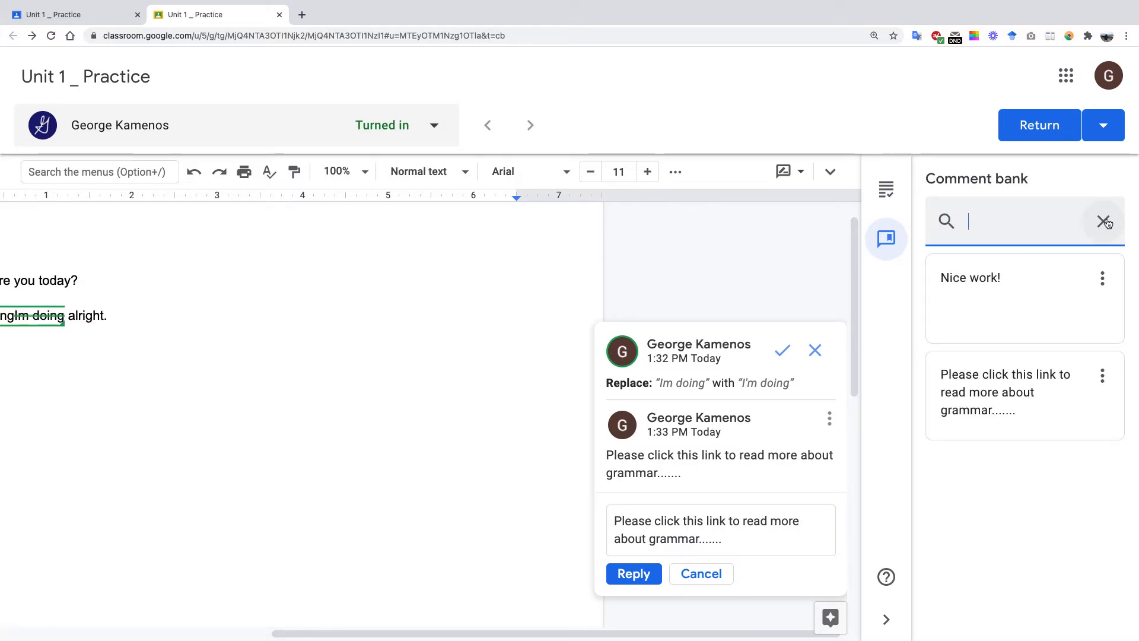
{"action": "left_click", "coordinate": [1104, 222]}
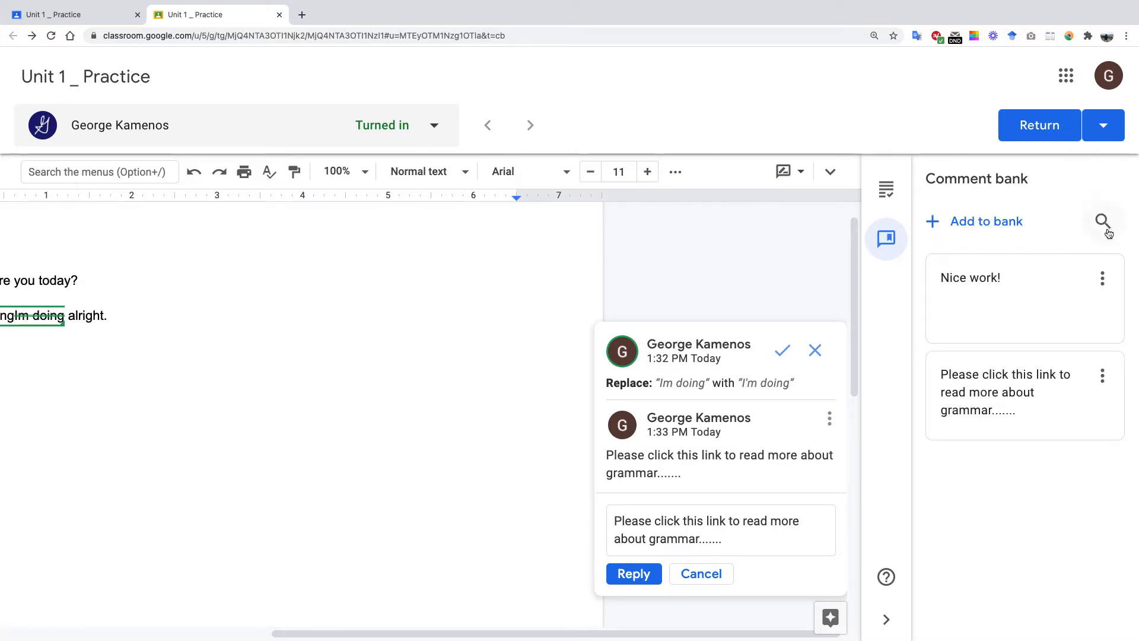
Step: Delete the "Nice work!" comment from the comment bank and confirm the deletion
{"action": "left_click", "coordinate": [1103, 279]}
{"action": "left_click", "coordinate": [1009, 379]}
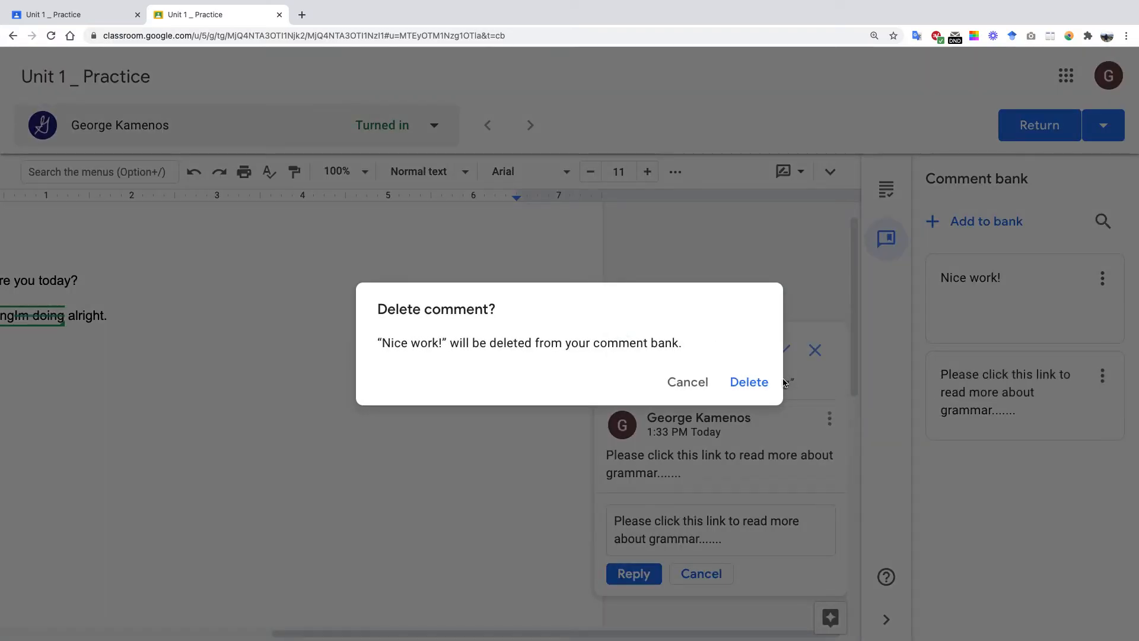
{"action": "left_click", "coordinate": [750, 382]}
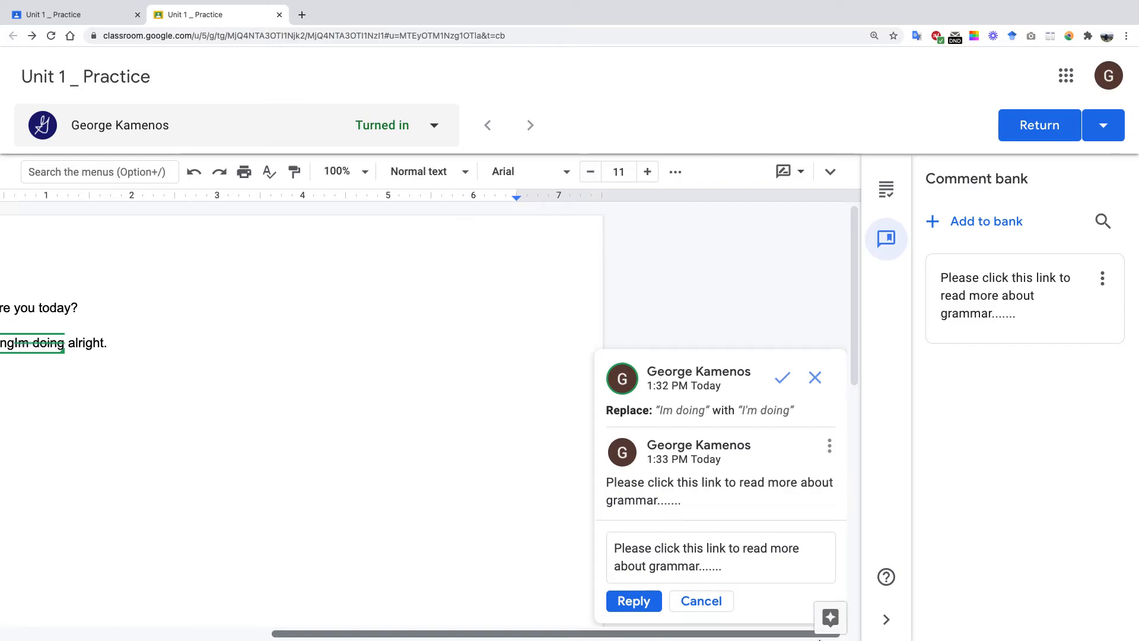
Step: Discard the draft reply on the "I'm doing" suggestion and delete its posted grammar link reply, confirming the deletion
{"action": "left_click", "coordinate": [721, 602]}
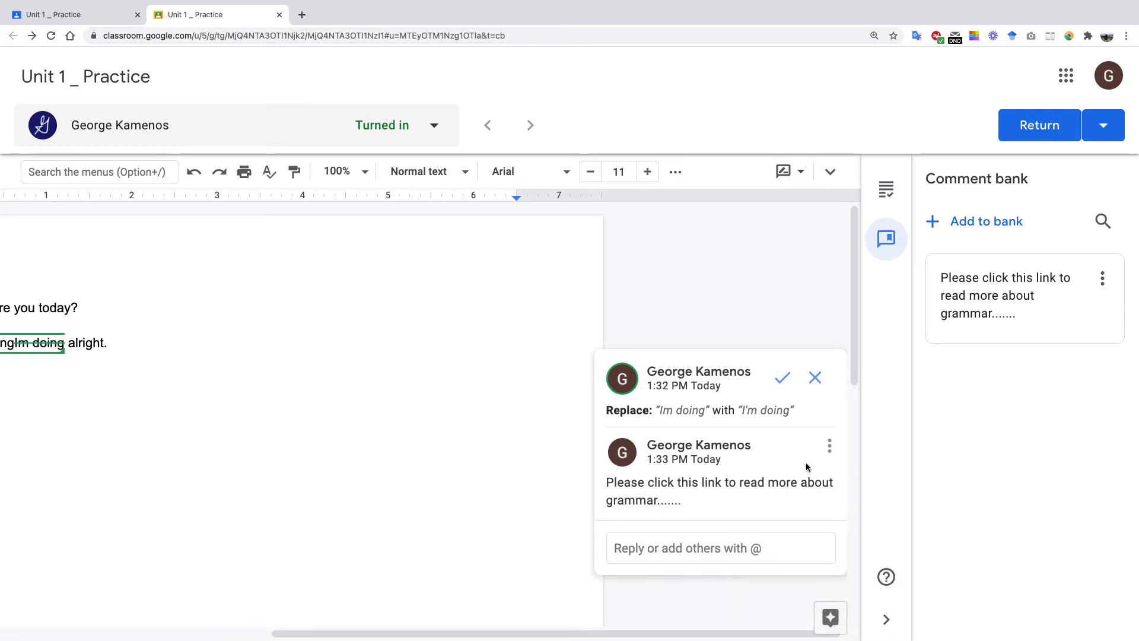
{"action": "left_click", "coordinate": [829, 447]}
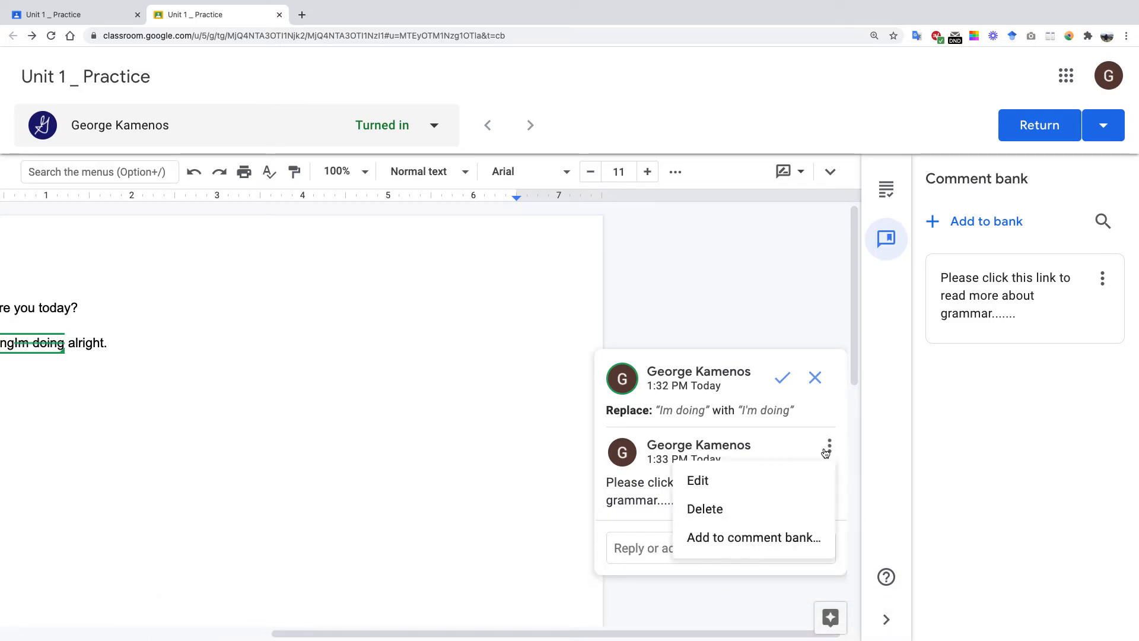
{"action": "left_click", "coordinate": [745, 508]}
{"action": "left_click", "coordinate": [700, 463]}
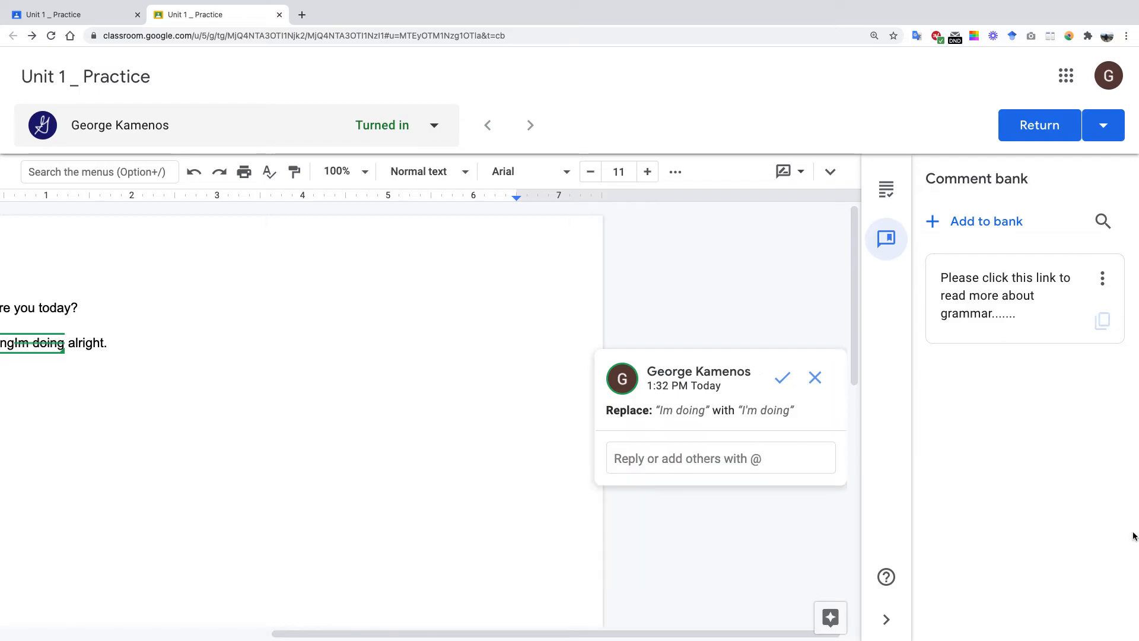
Step: Return from the comment bank to the assignment's files and grading view
{"action": "scroll", "coordinate": [841, 516], "scroll_direction": "left", "scroll_amount": 2}
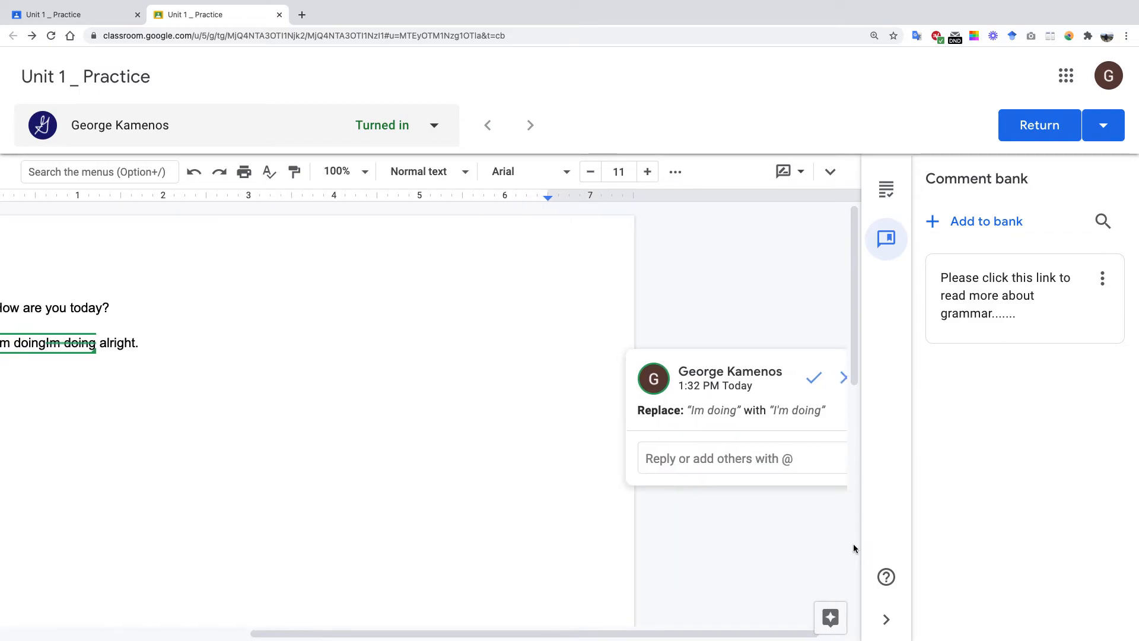
{"action": "left_click", "coordinate": [886, 199]}
{"action": "left_click", "coordinate": [886, 237]}
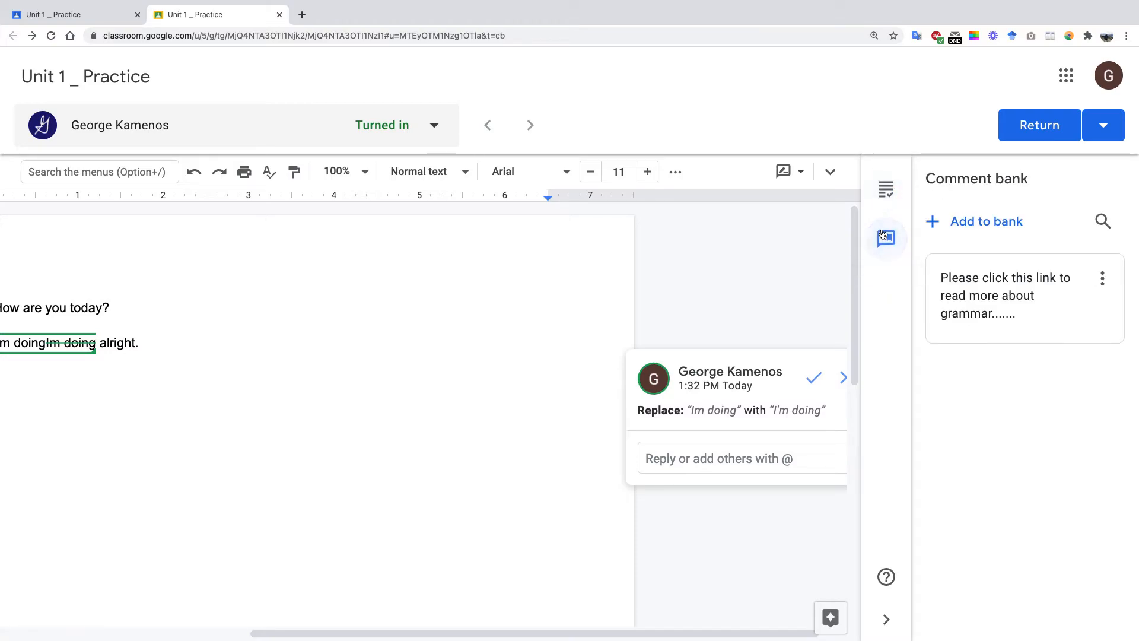
{"action": "left_click", "coordinate": [886, 202]}
{"action": "left_click", "coordinate": [886, 238]}
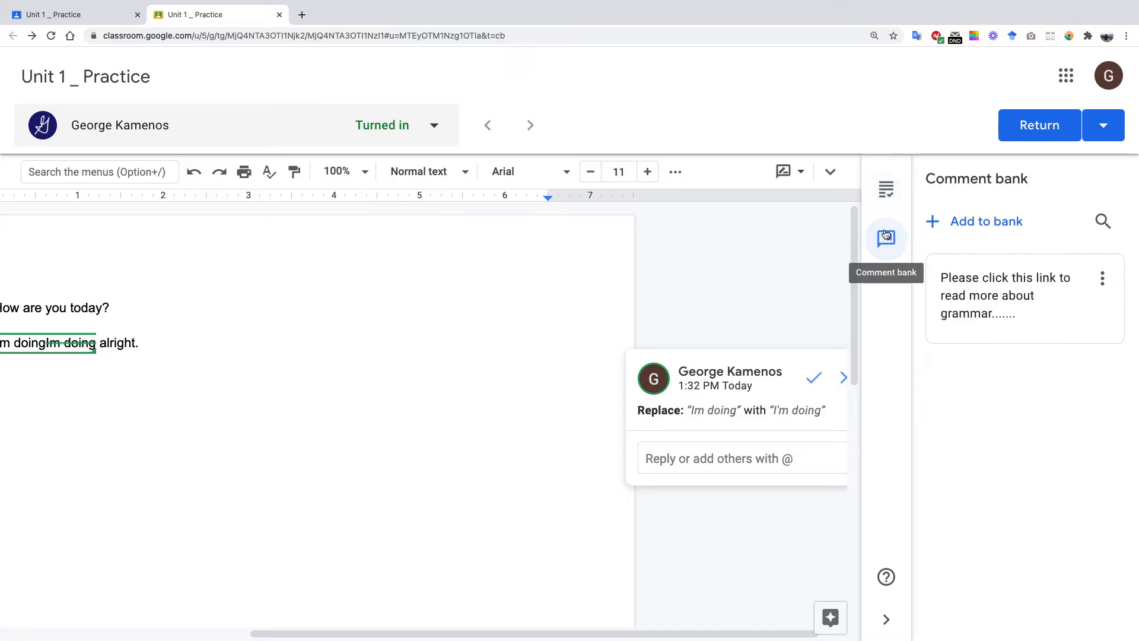
{"action": "left_click", "coordinate": [885, 190]}
Step: Select both lines of the student's document and post the comment "Great work with this assignment." on them
{"action": "scroll", "coordinate": [297, 527], "scroll_direction": "left", "scroll_amount": 5}
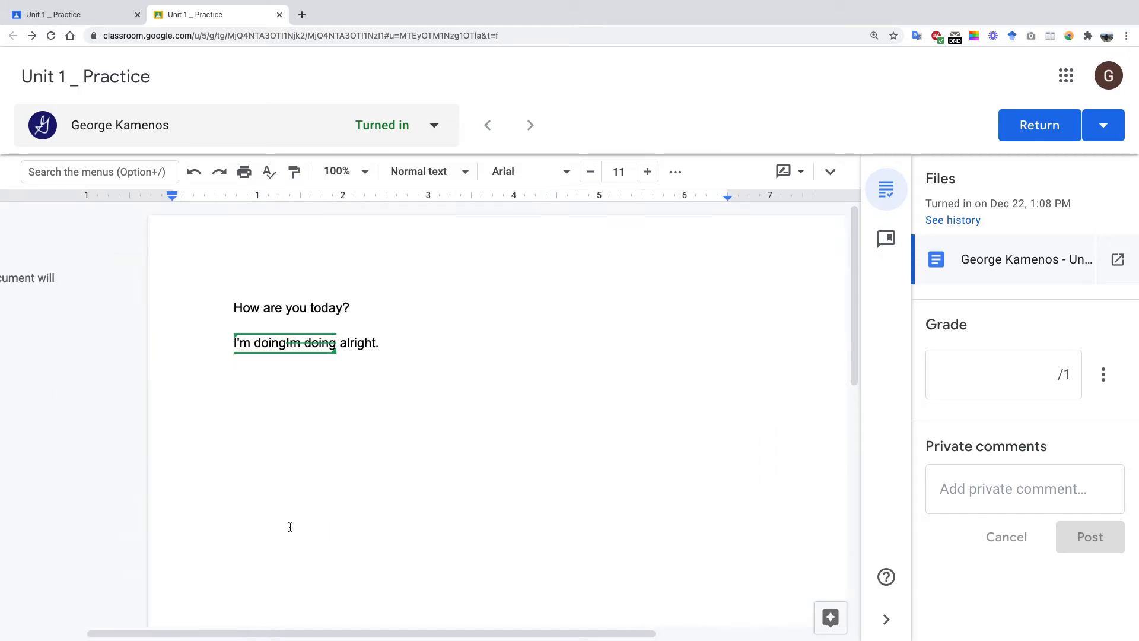
{"action": "scroll", "coordinate": [294, 531], "scroll_direction": "right", "scroll_amount": 4}
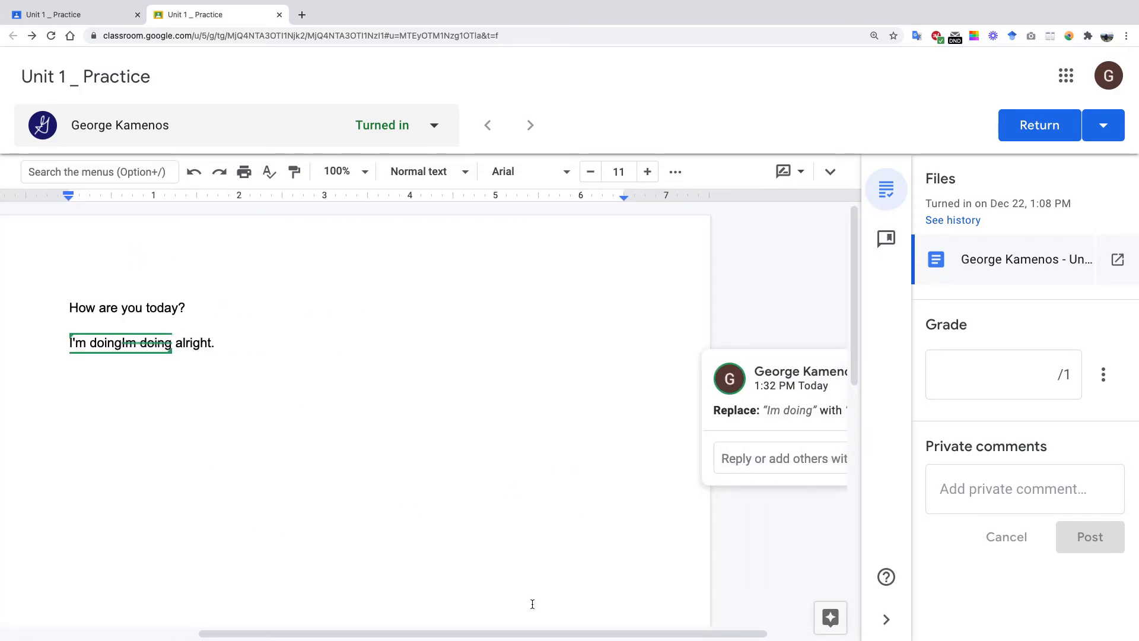
{"action": "left_click_drag", "start_coordinate": [223, 346], "coordinate": [46, 306]}
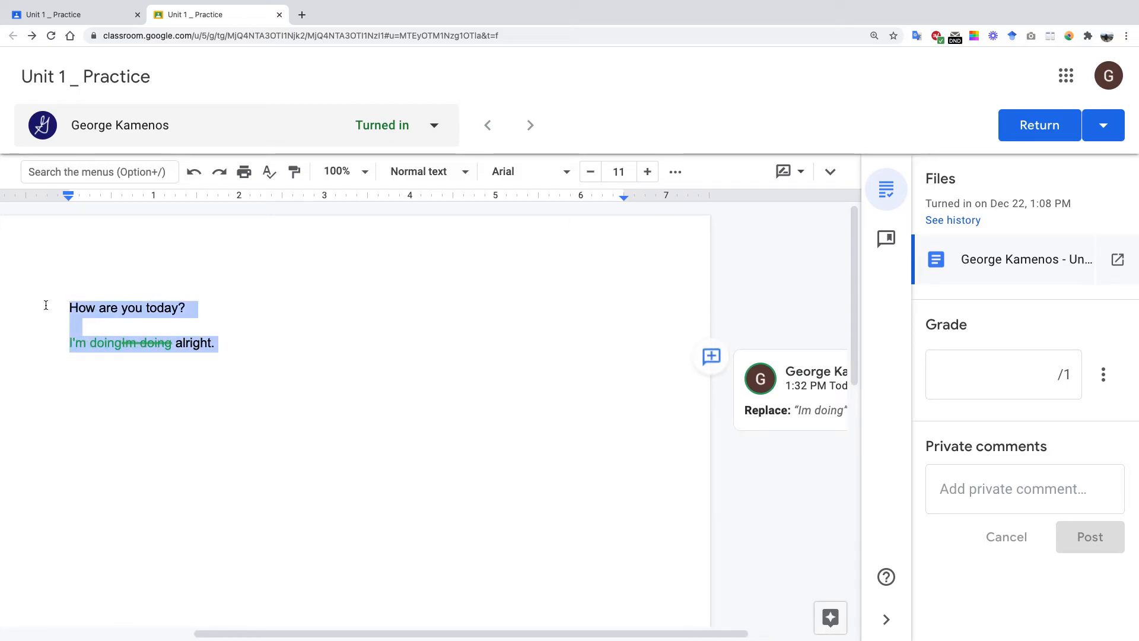
{"action": "left_click", "coordinate": [671, 172]}
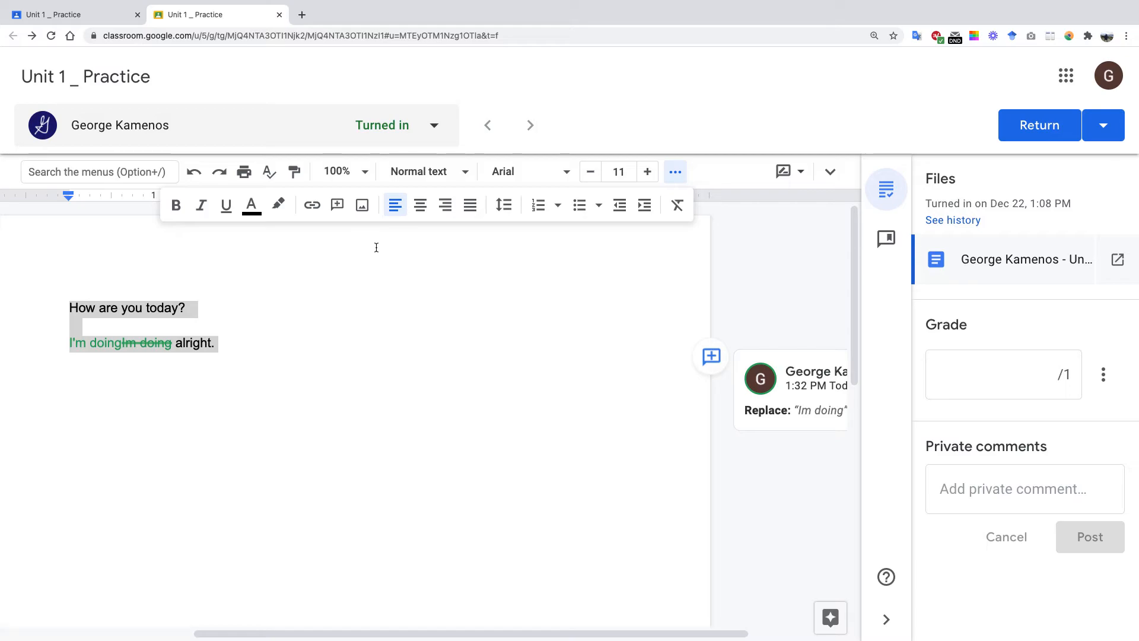
{"action": "left_click", "coordinate": [336, 206]}
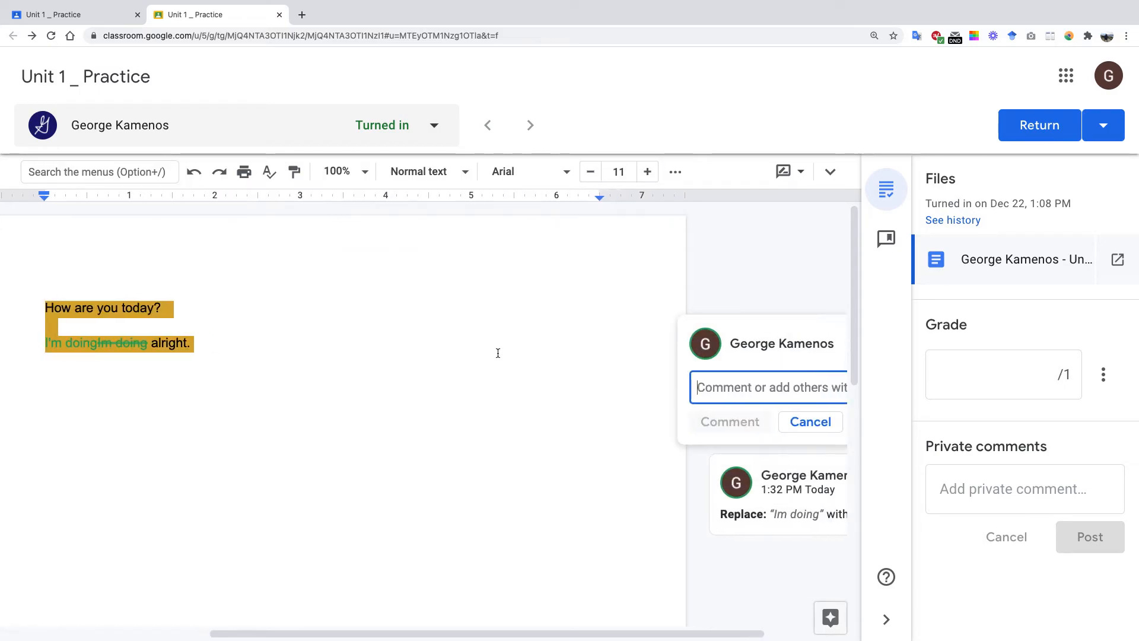
{"action": "type", "text": "Gr"}
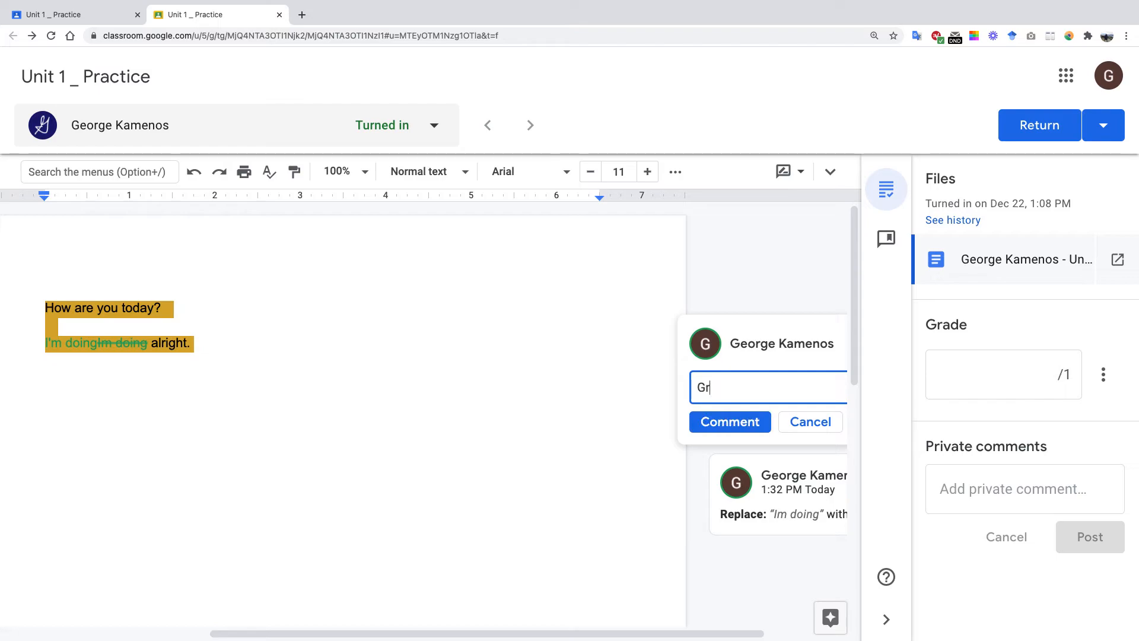
{"action": "type", "text": "eat work with this assignment."}
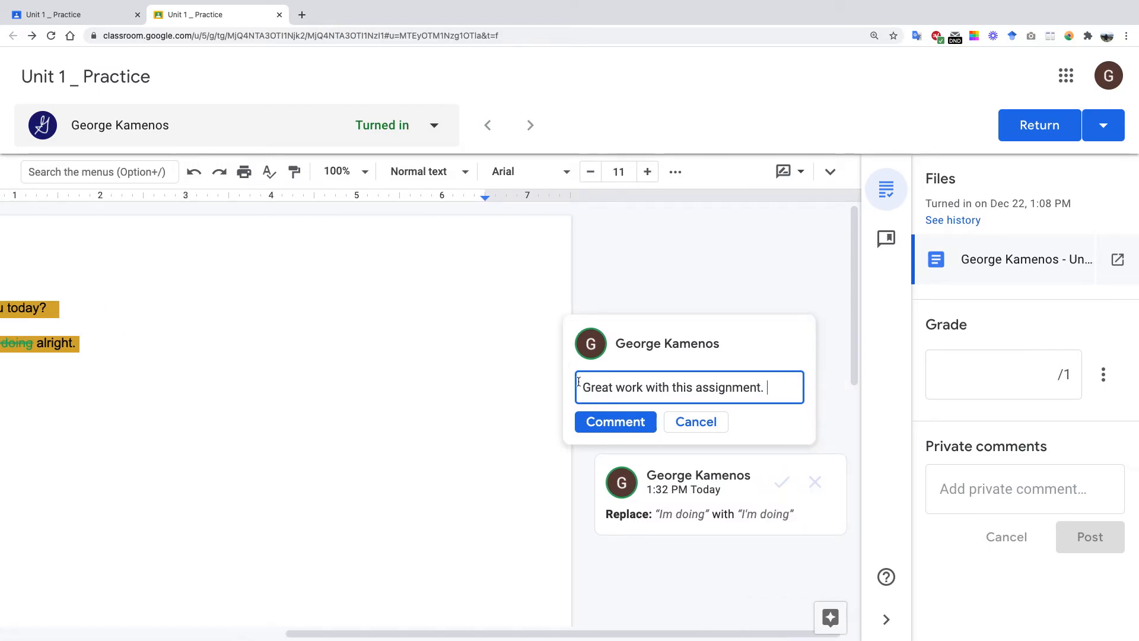
{"action": "left_click", "coordinate": [588, 430]}
{"action": "scroll", "coordinate": [659, 547], "scroll_direction": "left", "scroll_amount": 2}
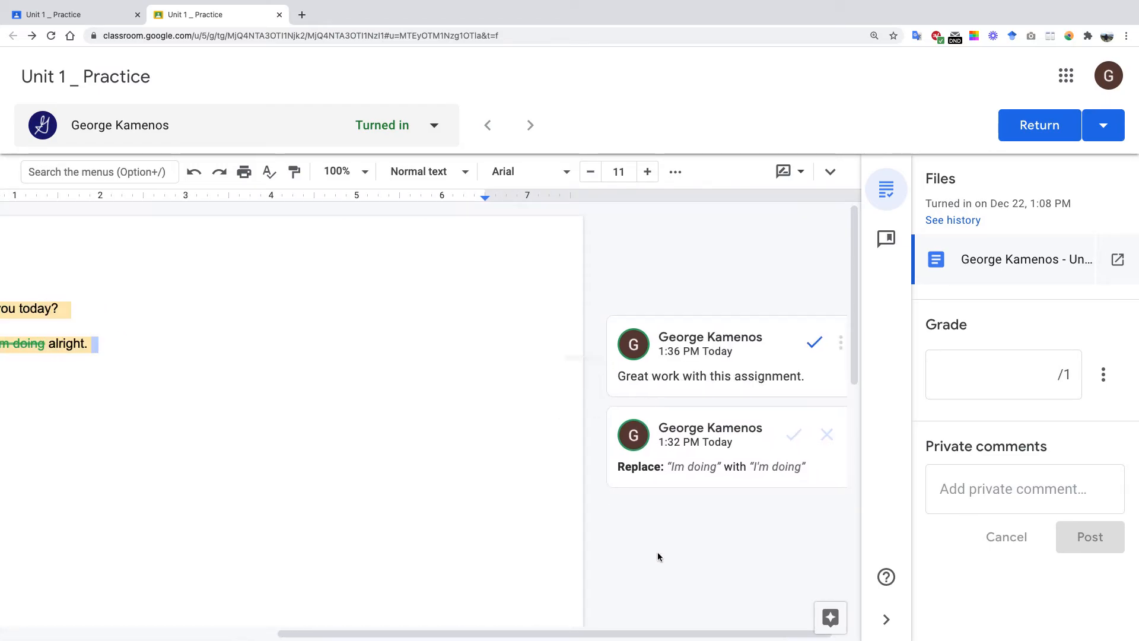
Step: Accept the suggestion that replaces "Im doing" with "I'm doing" in the student's document
{"action": "scroll", "coordinate": [668, 516], "scroll_direction": "right", "scroll_amount": 2}
{"action": "scroll", "coordinate": [668, 520], "scroll_direction": "right", "scroll_amount": 2}
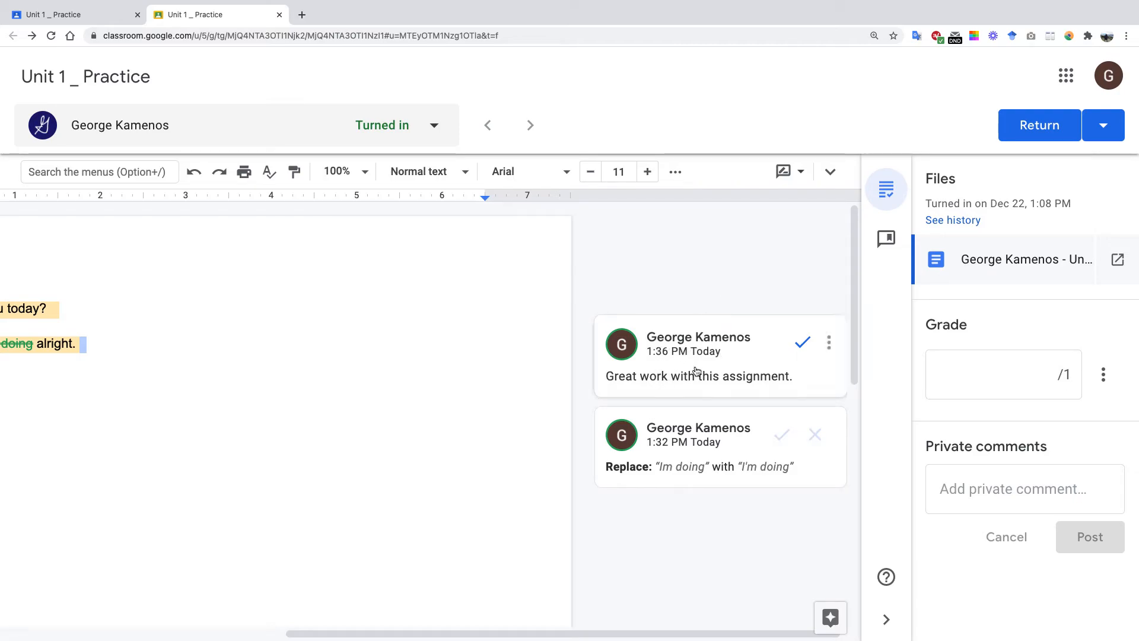
{"action": "scroll", "coordinate": [712, 321], "scroll_direction": "left", "scroll_amount": 1}
{"action": "scroll", "coordinate": [708, 318], "scroll_direction": "right", "scroll_amount": 1}
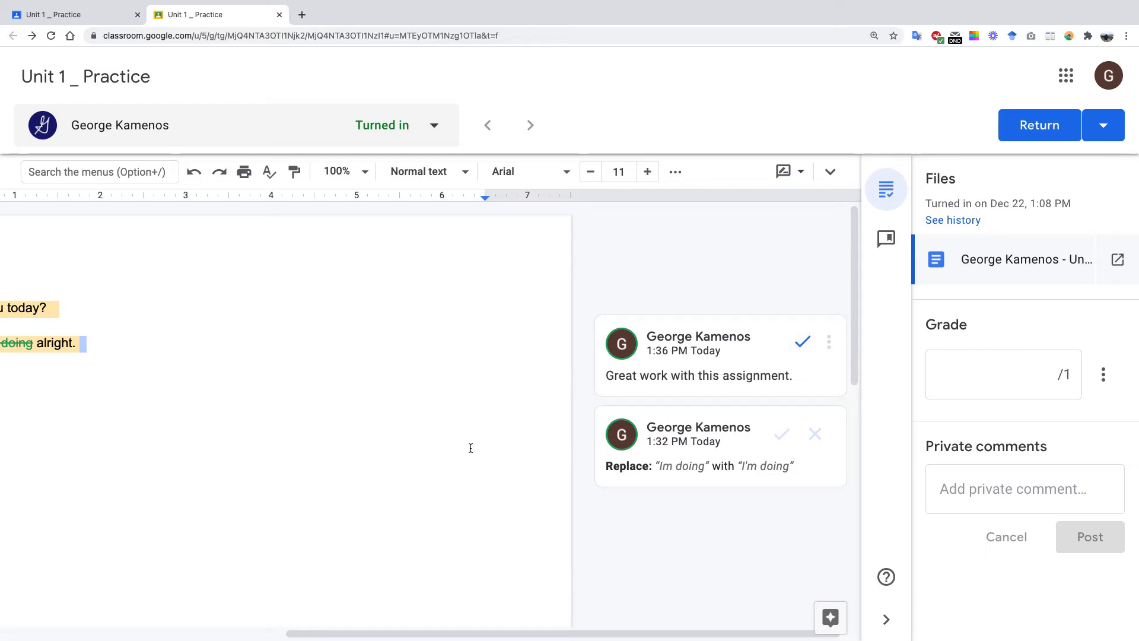
{"action": "scroll", "coordinate": [471, 448], "scroll_direction": "left", "scroll_amount": 10}
{"action": "left_click", "coordinate": [340, 366]}
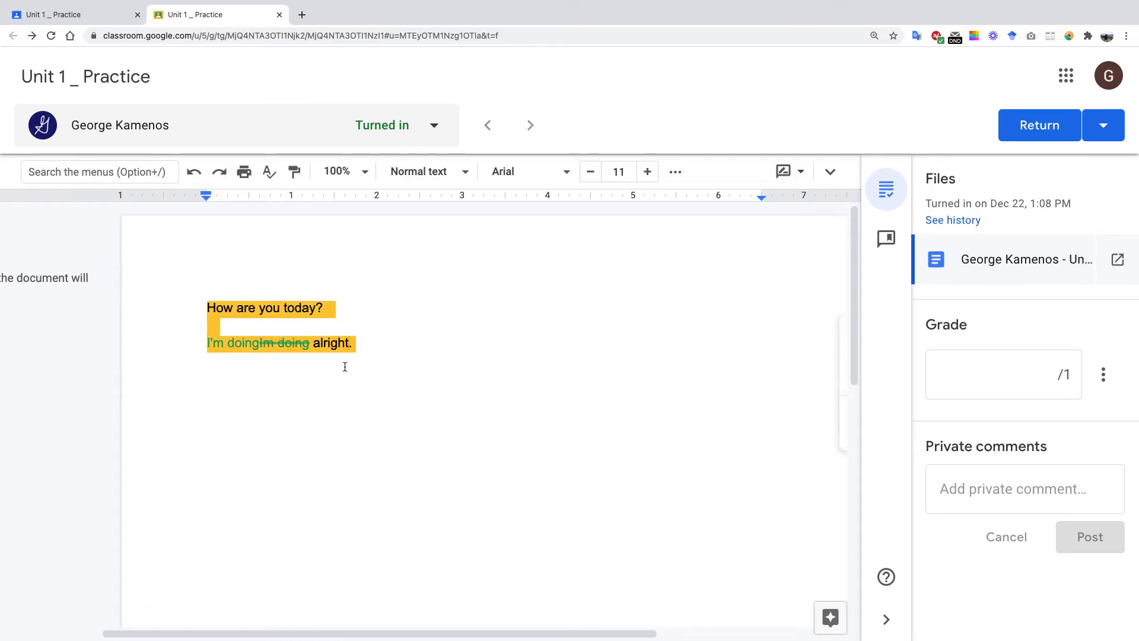
{"action": "scroll", "coordinate": [367, 381], "scroll_direction": "right", "scroll_amount": 2}
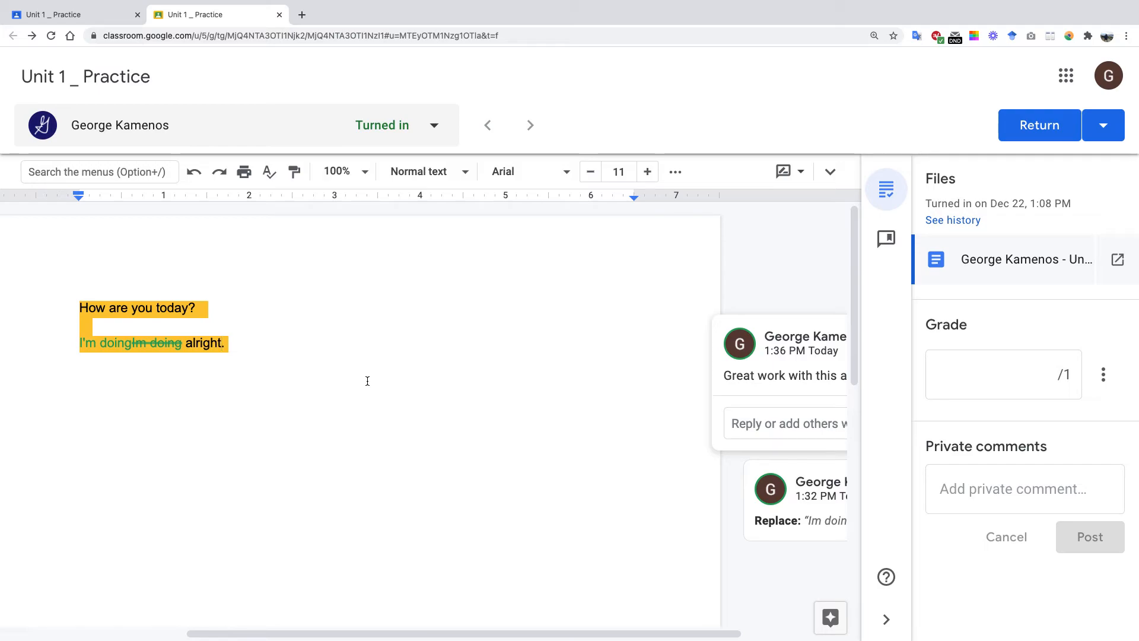
{"action": "type", "text": "."}
{"action": "scroll", "coordinate": [364, 404], "scroll_direction": "right", "scroll_amount": 2}
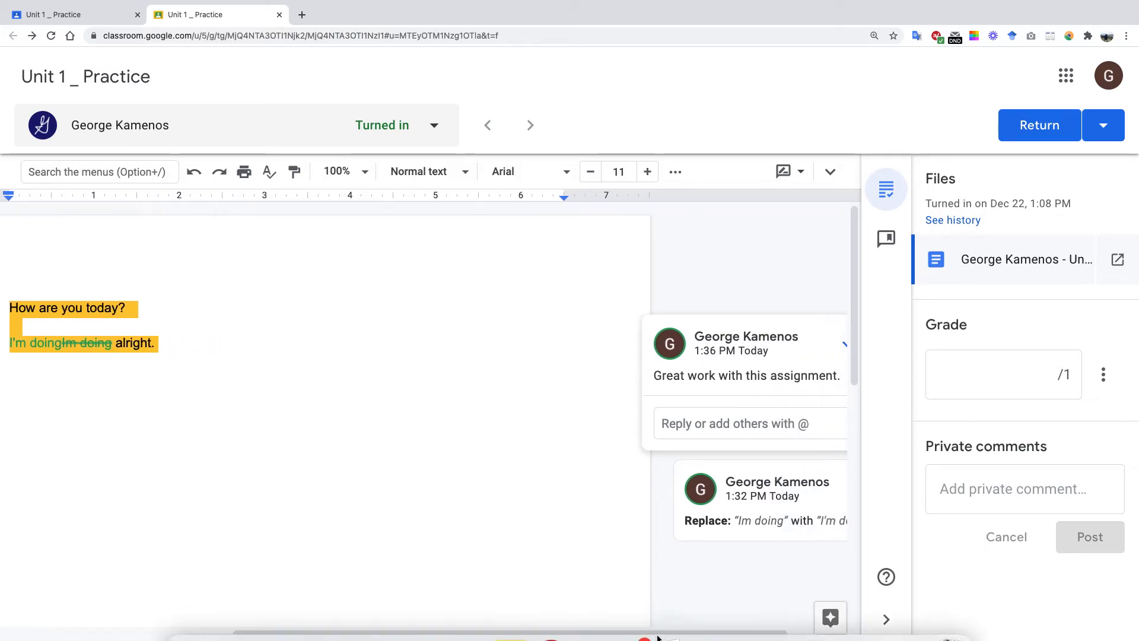
{"action": "scroll", "coordinate": [783, 432], "scroll_direction": "right", "scroll_amount": 2}
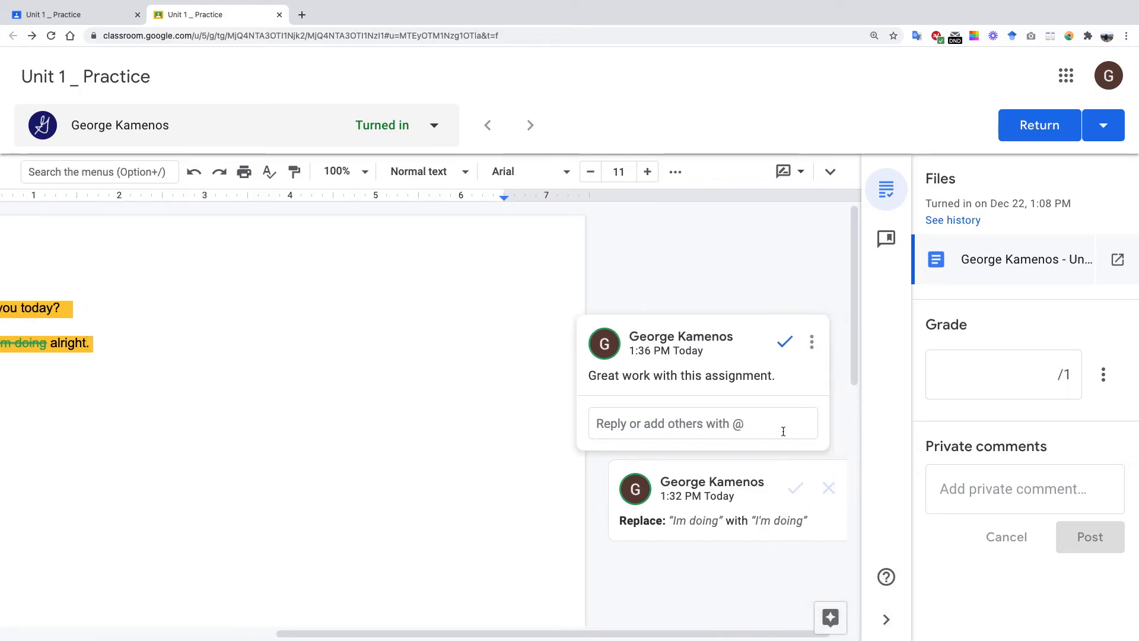
{"action": "left_click", "coordinate": [794, 488]}
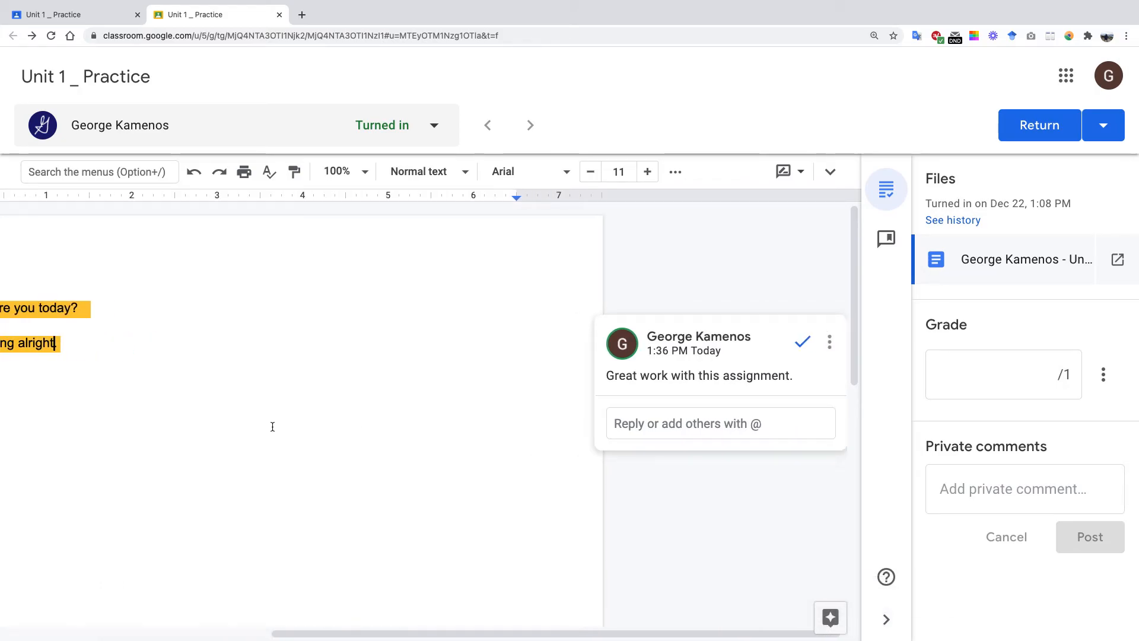
Step: Resolve the "Great work with this assignment." comment on the student's document
{"action": "scroll", "coordinate": [356, 416], "scroll_direction": "left", "scroll_amount": 10}
{"action": "scroll", "coordinate": [417, 395], "scroll_direction": "right", "scroll_amount": 2}
{"action": "left_click_drag", "start_coordinate": [417, 394], "coordinate": [397, 379]}
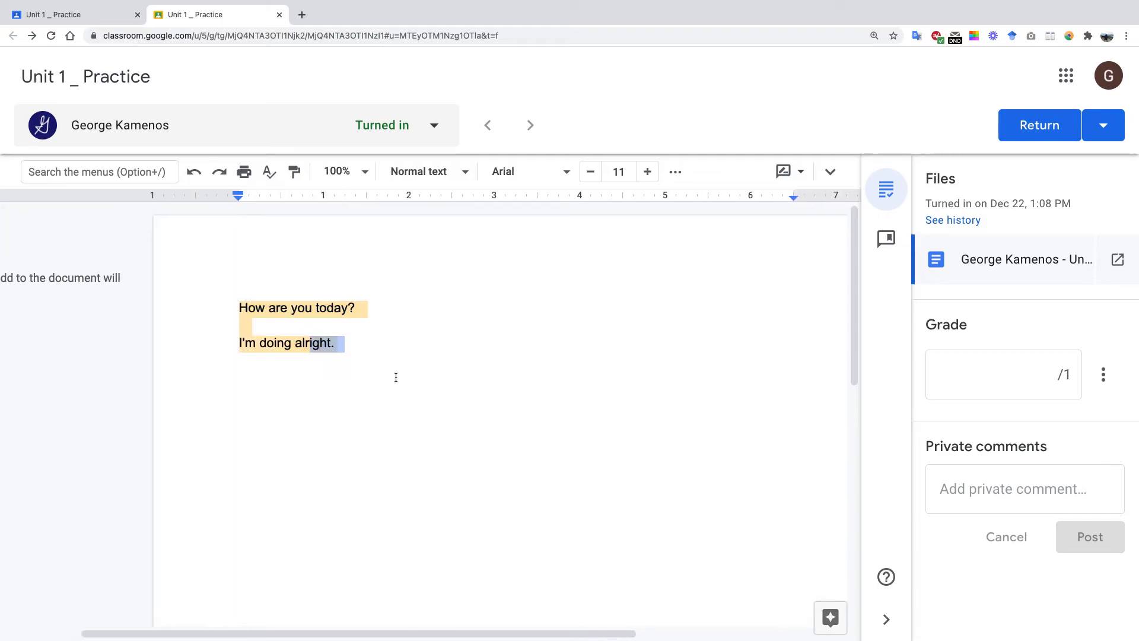
{"action": "scroll", "coordinate": [369, 353], "scroll_direction": "right", "scroll_amount": 4}
{"action": "scroll", "coordinate": [676, 389], "scroll_direction": "right", "scroll_amount": 2}
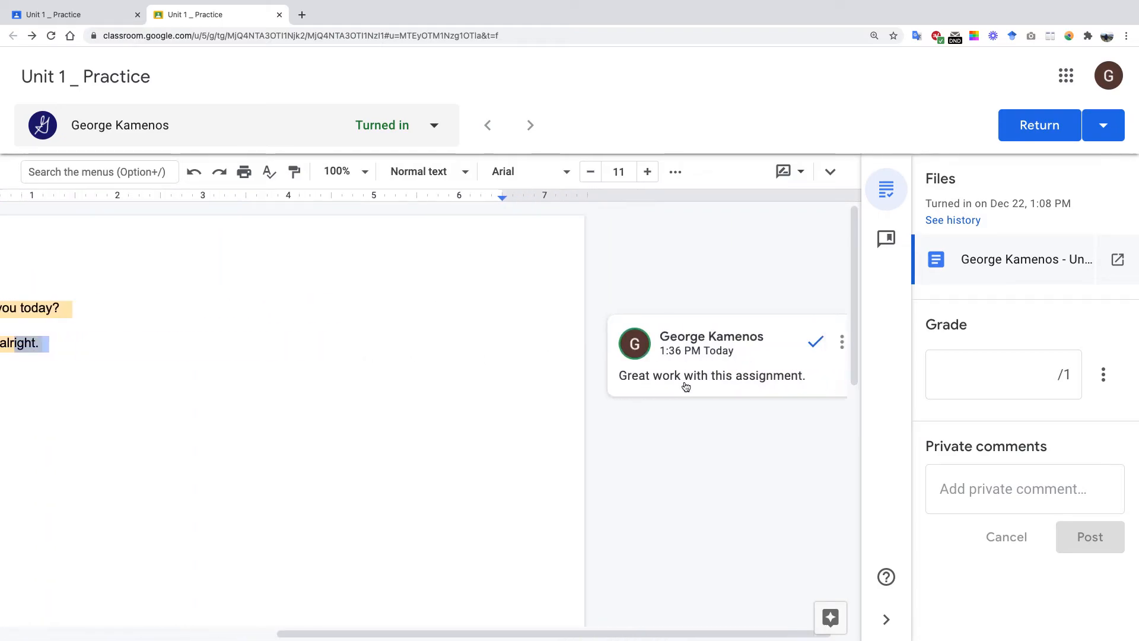
{"action": "left_click", "coordinate": [801, 340]}
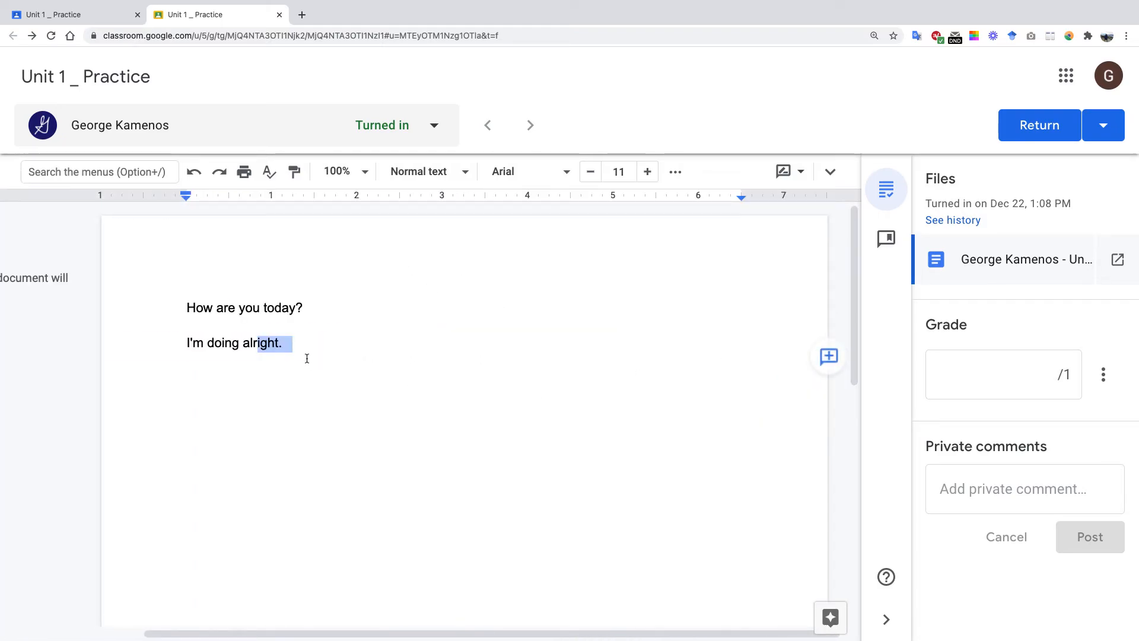
{"action": "left_click", "coordinate": [329, 343]}
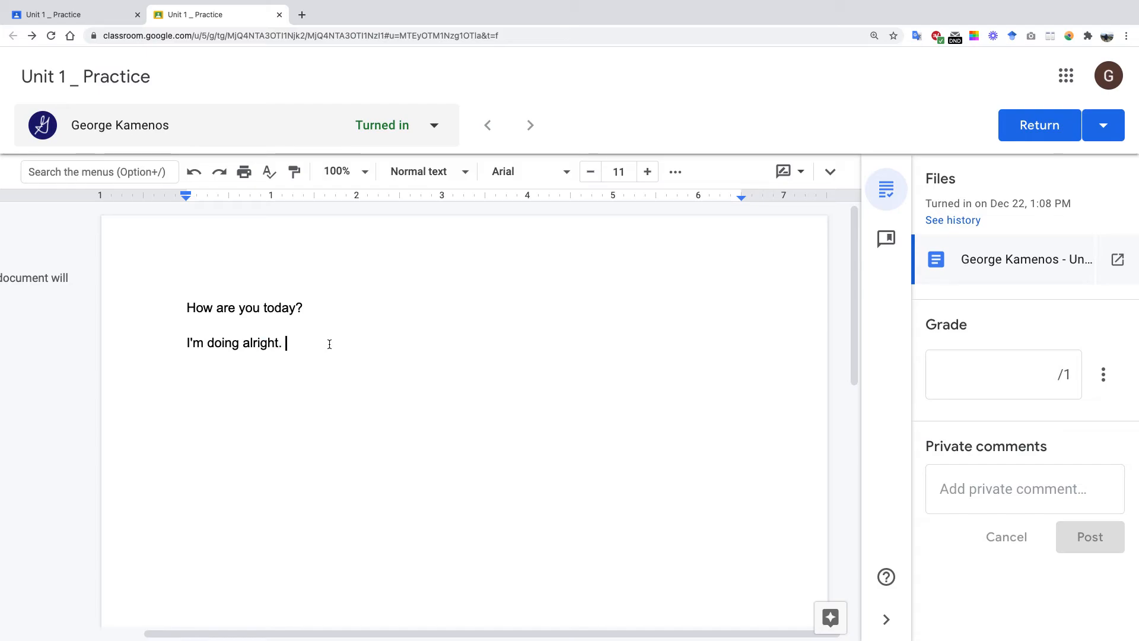
{"action": "left_click_drag", "start_coordinate": [184, 344], "coordinate": [204, 344]}
{"action": "double_click", "coordinate": [337, 348]}
{"action": "key", "text": "shift+Left"}
{"action": "key", "text": "shift+Left"}
{"action": "key", "text": "shift+Left"}
{"action": "key", "text": "shift+Left"}
{"action": "key", "text": "shift+Left"}
{"action": "key", "text": "shift+Left"}
{"action": "key", "text": "shift+Left"}
{"action": "key", "text": "shift+Left"}
{"action": "key", "text": "shift+Left"}
{"action": "key", "text": "shift+Left"}
{"action": "key", "text": "shift+Left"}
{"action": "key", "text": "shift+Left"}
{"action": "key", "text": "shift+Left"}
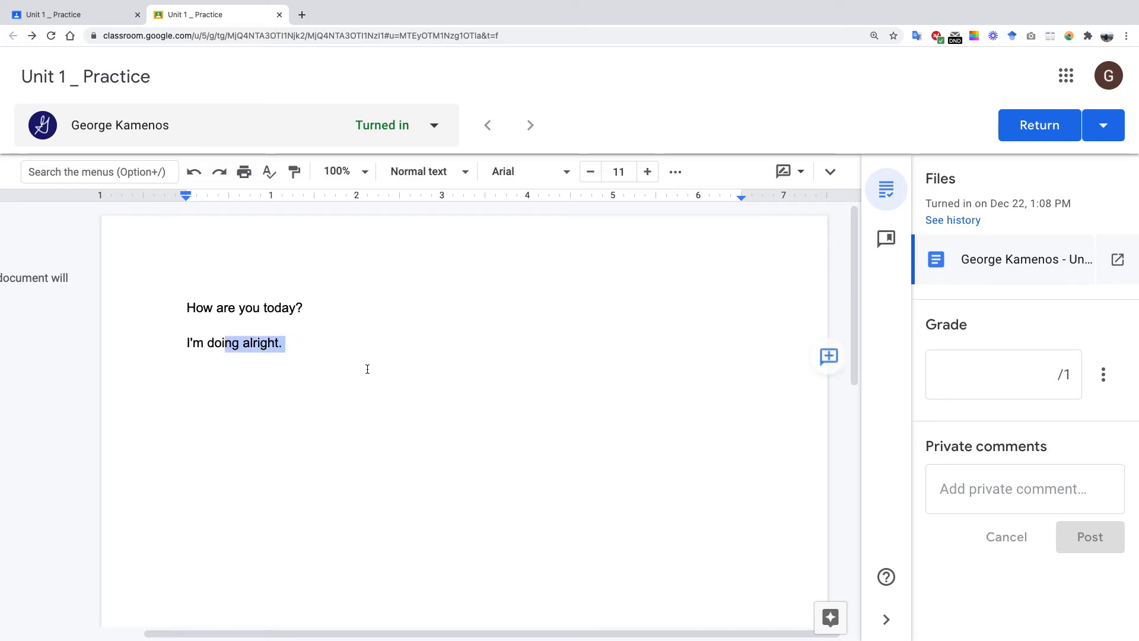
{"action": "left_click", "coordinate": [825, 359]}
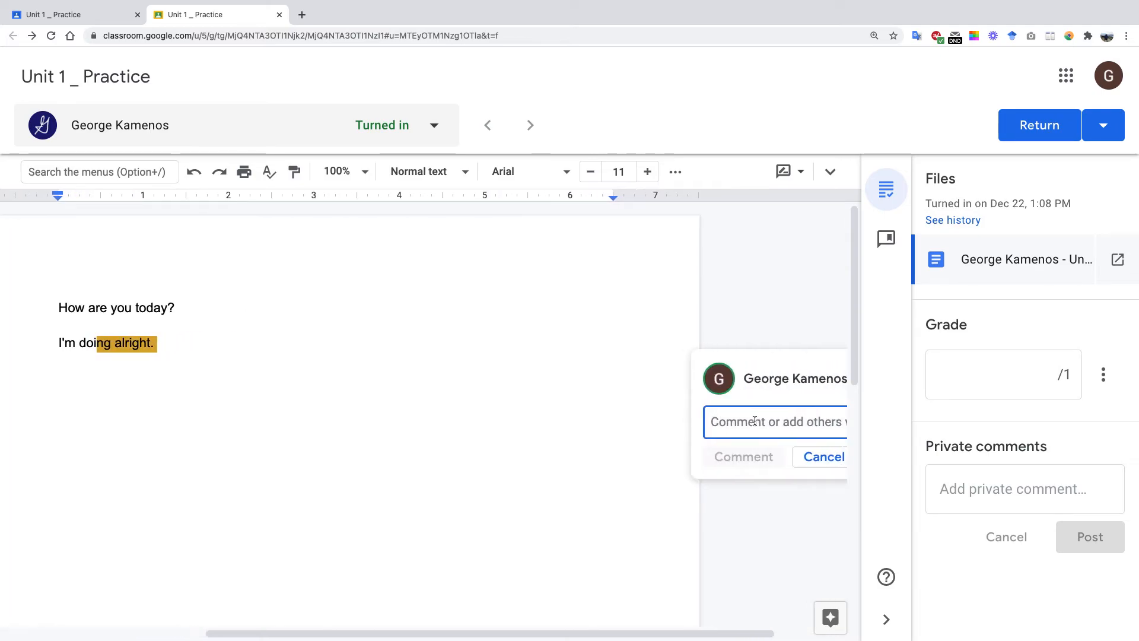
{"action": "left_click", "coordinate": [804, 459]}
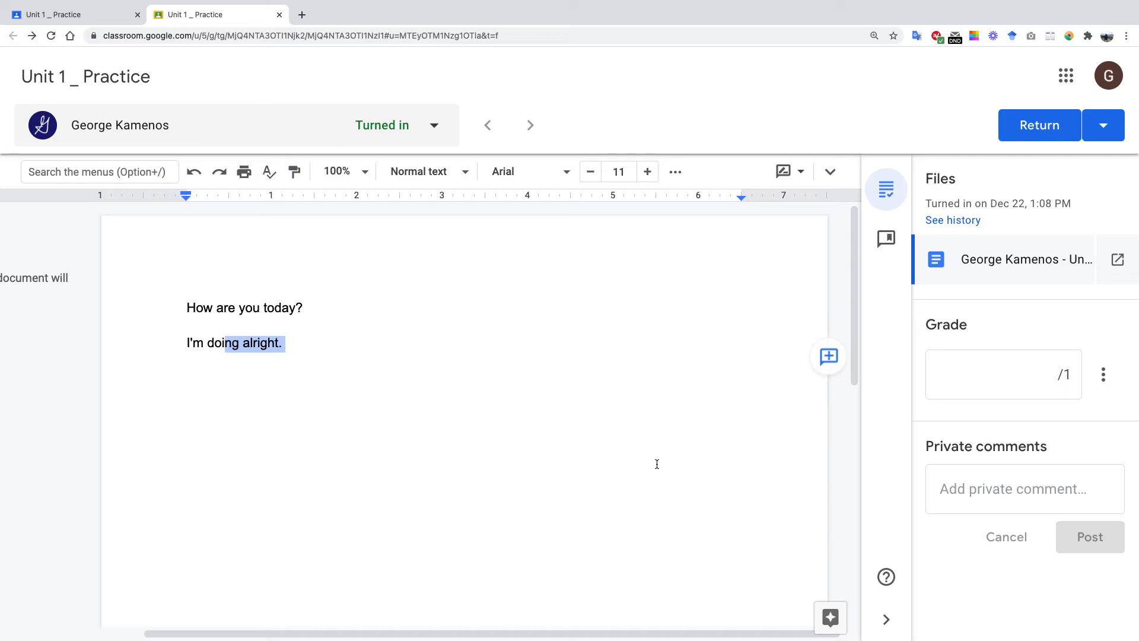
{"action": "double_click", "coordinate": [401, 327]}
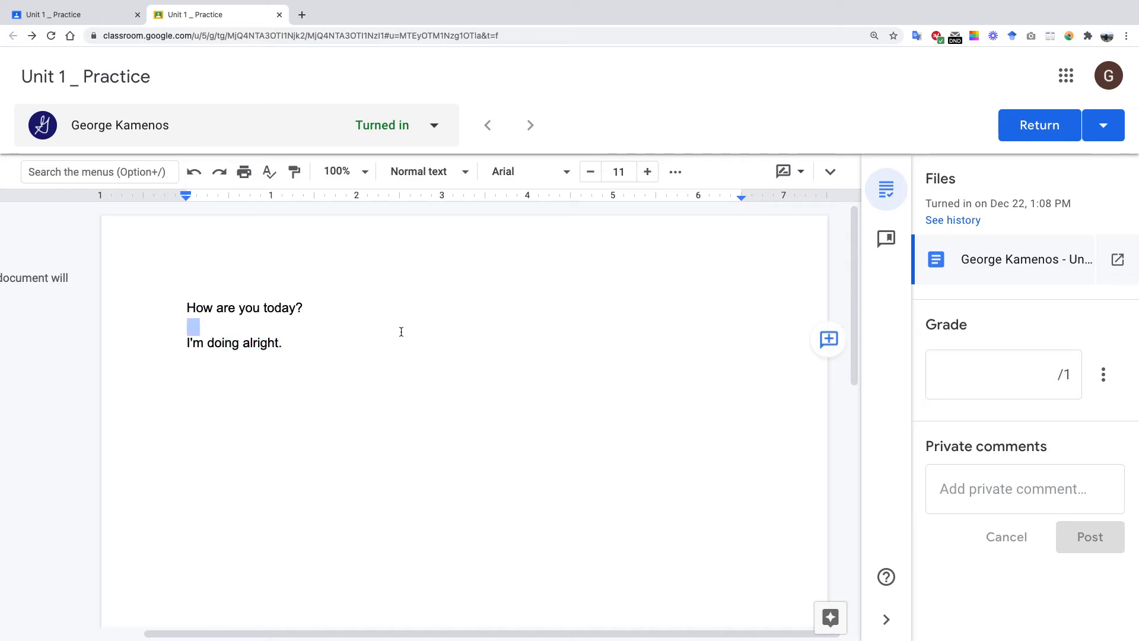
Step: Undo the acceptance of the "I'm doing" replacement, redoing any extra undone edits so it is a pending suggestion again
{"action": "left_click", "coordinate": [192, 174]}
{"action": "left_click", "coordinate": [191, 173]}
{"action": "left_click", "coordinate": [191, 174]}
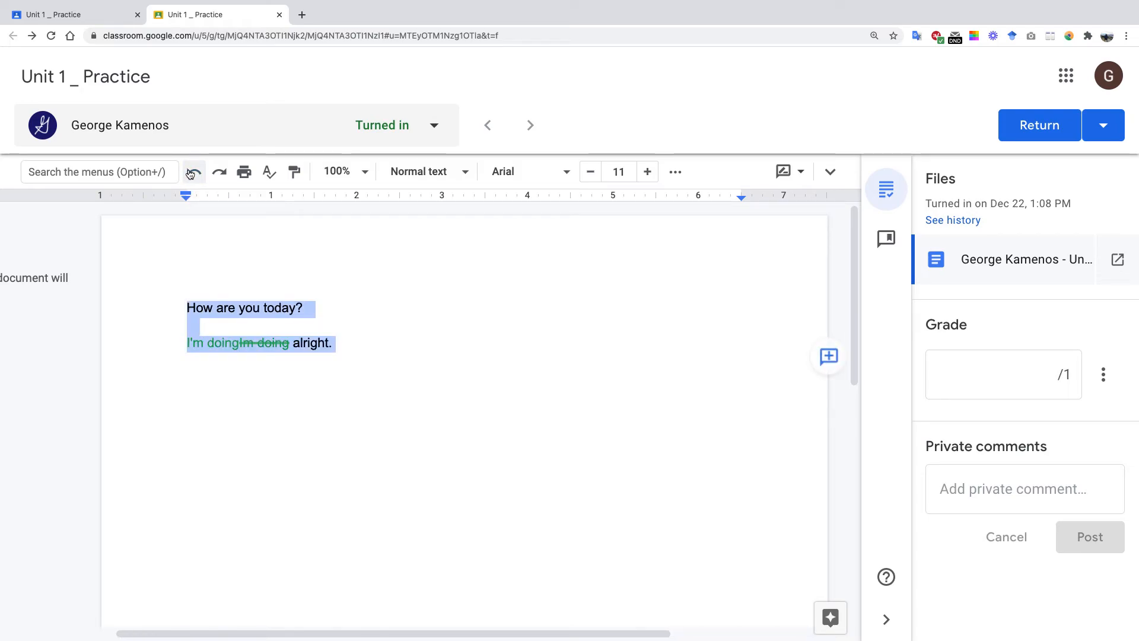
{"action": "left_click", "coordinate": [190, 174]}
{"action": "left_click", "coordinate": [190, 174]}
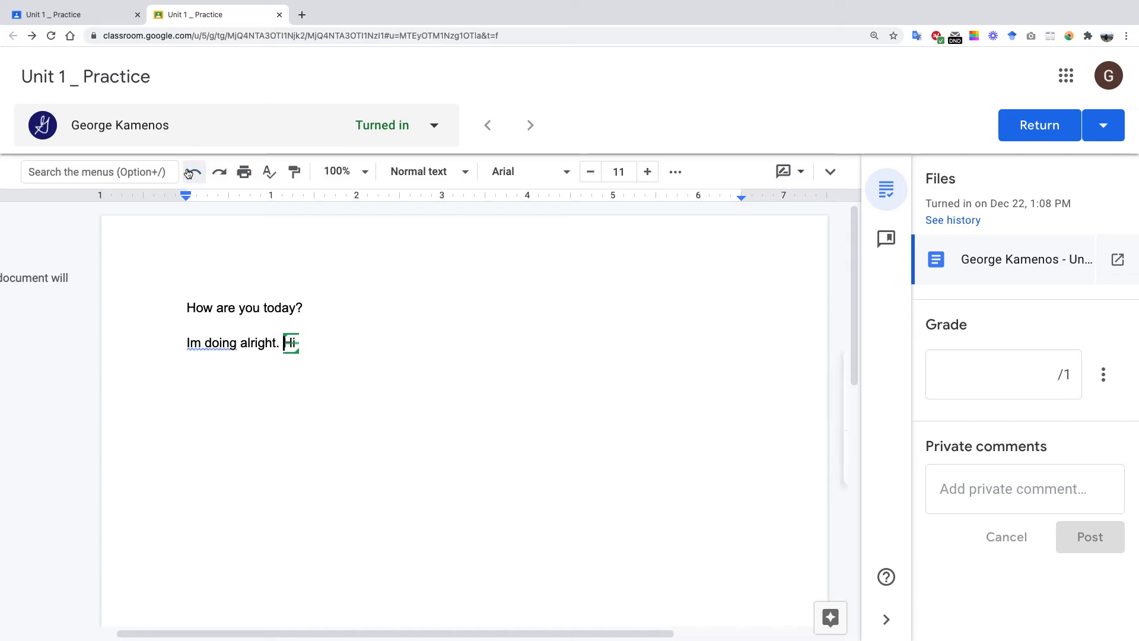
{"action": "left_click", "coordinate": [218, 170]}
{"action": "left_click", "coordinate": [219, 170]}
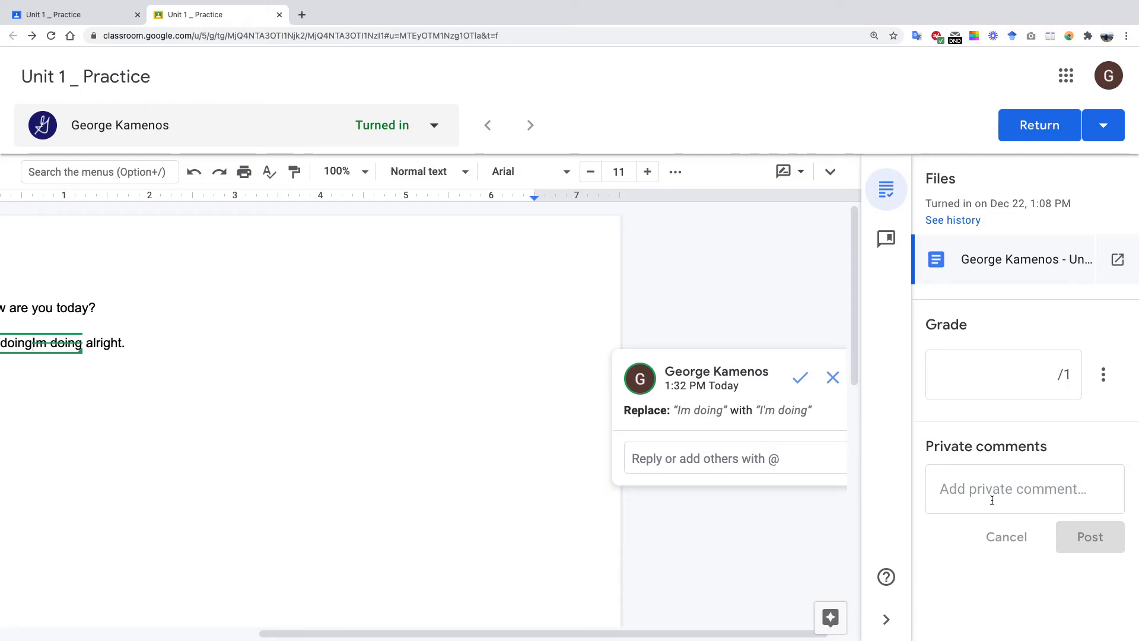
Step: Suggest adding the text "Nice work!" on a new line two line breaks below the student's last sentence
{"action": "left_click", "coordinate": [156, 426]}
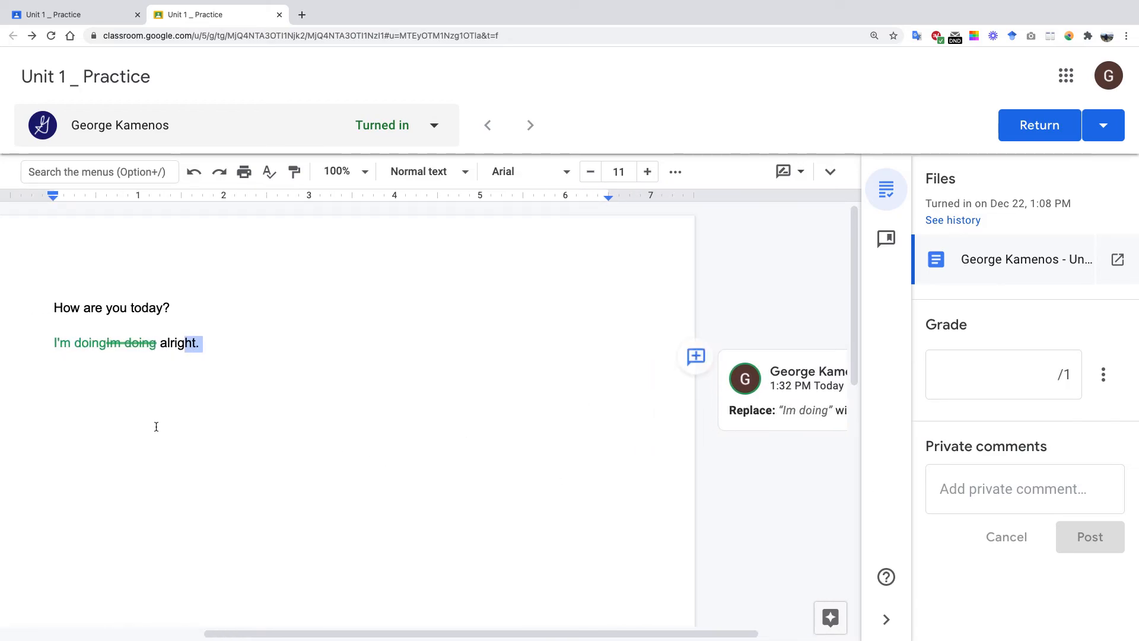
{"action": "left_click", "coordinate": [156, 426]}
{"action": "key", "text": "Return"}
{"action": "key", "text": "Return"}
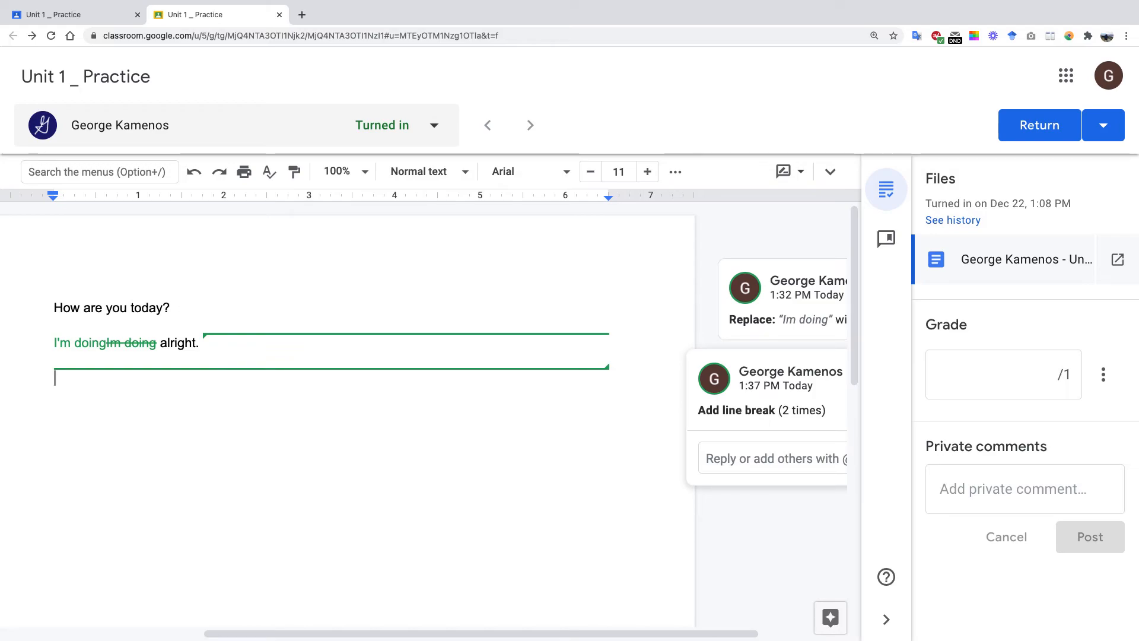
{"action": "type", "text": "Nice work@"}
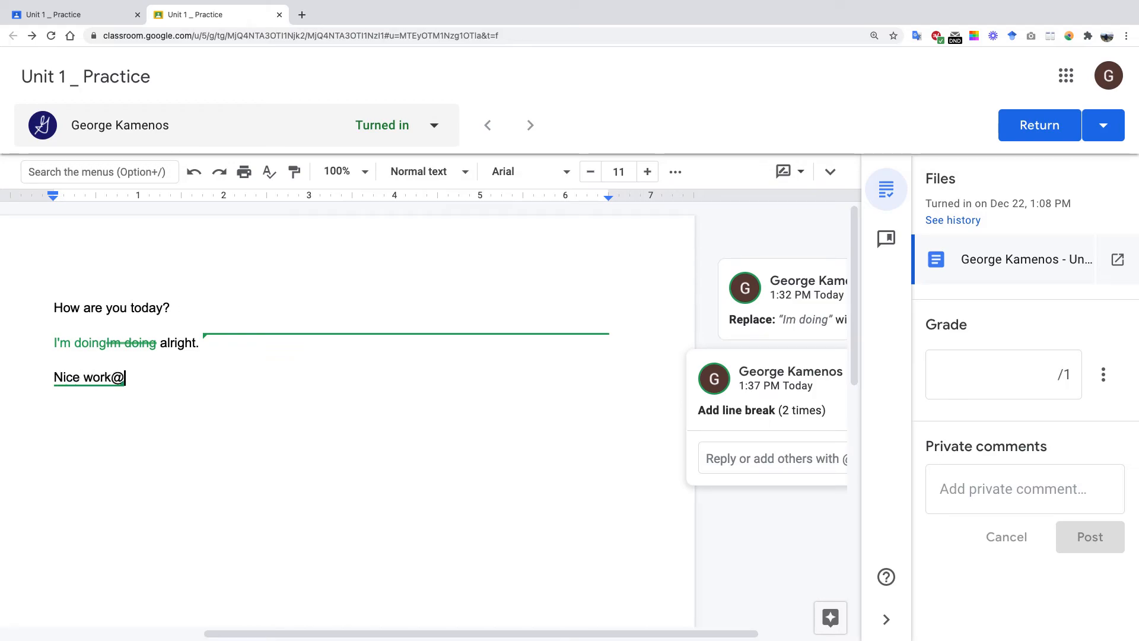
{"action": "key", "text": "BackSpace"}
{"action": "key", "text": "Return"}
{"action": "key", "text": "BackSpace"}
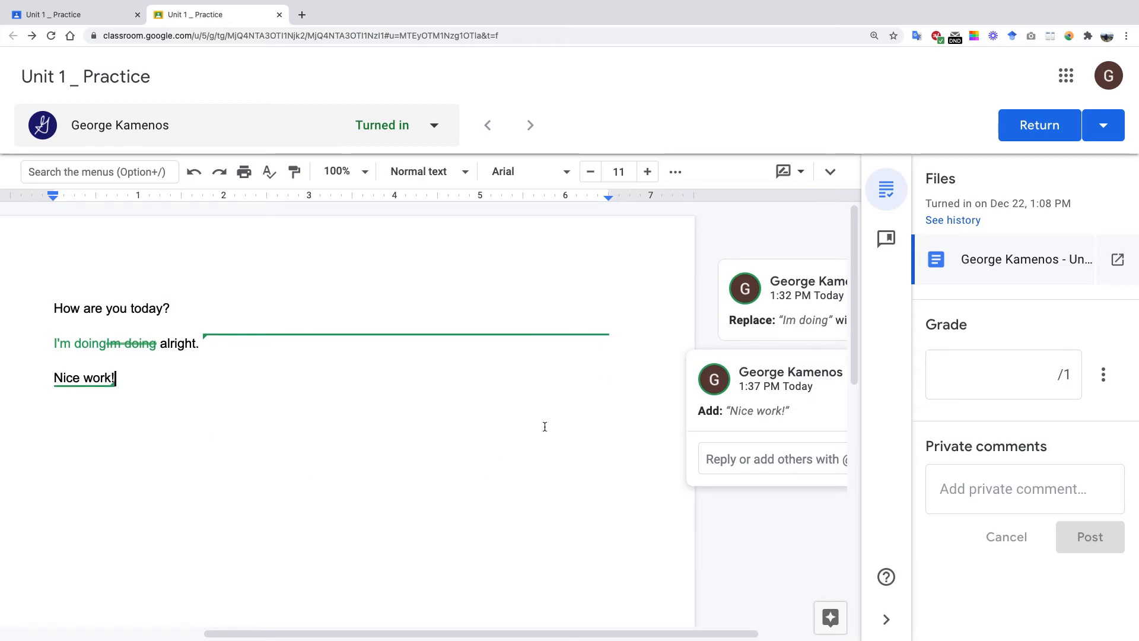
Step: Enter a grade of 1 out of 1 for the student's assignment
{"action": "scroll", "coordinate": [545, 427], "scroll_direction": "right", "scroll_amount": 1}
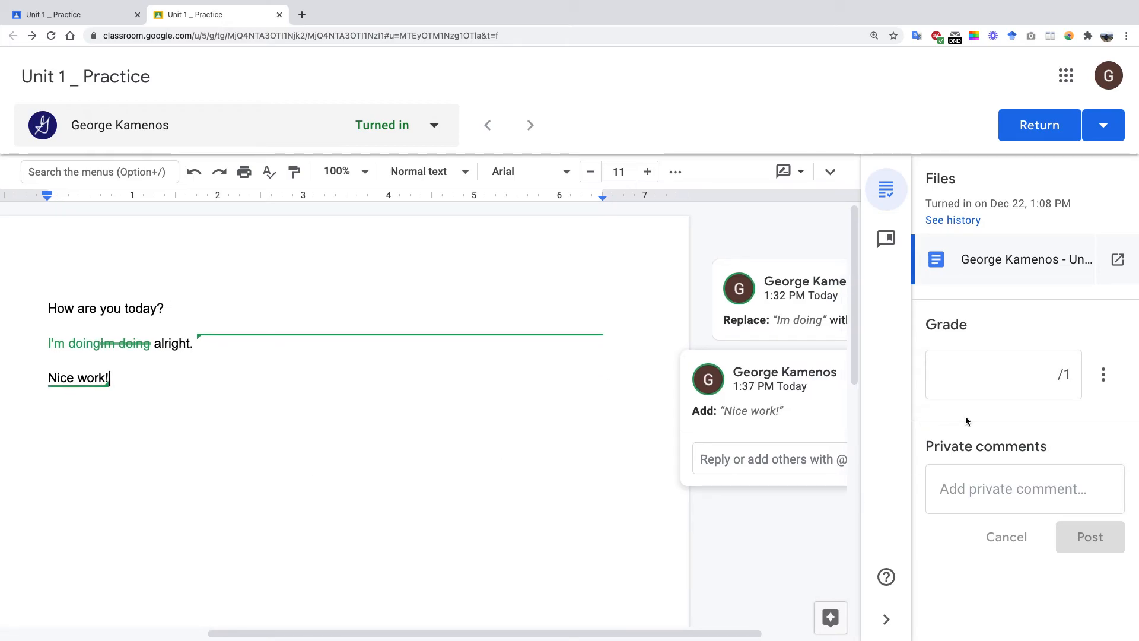
{"action": "left_click", "coordinate": [980, 381]}
{"action": "type", "text": "1"}
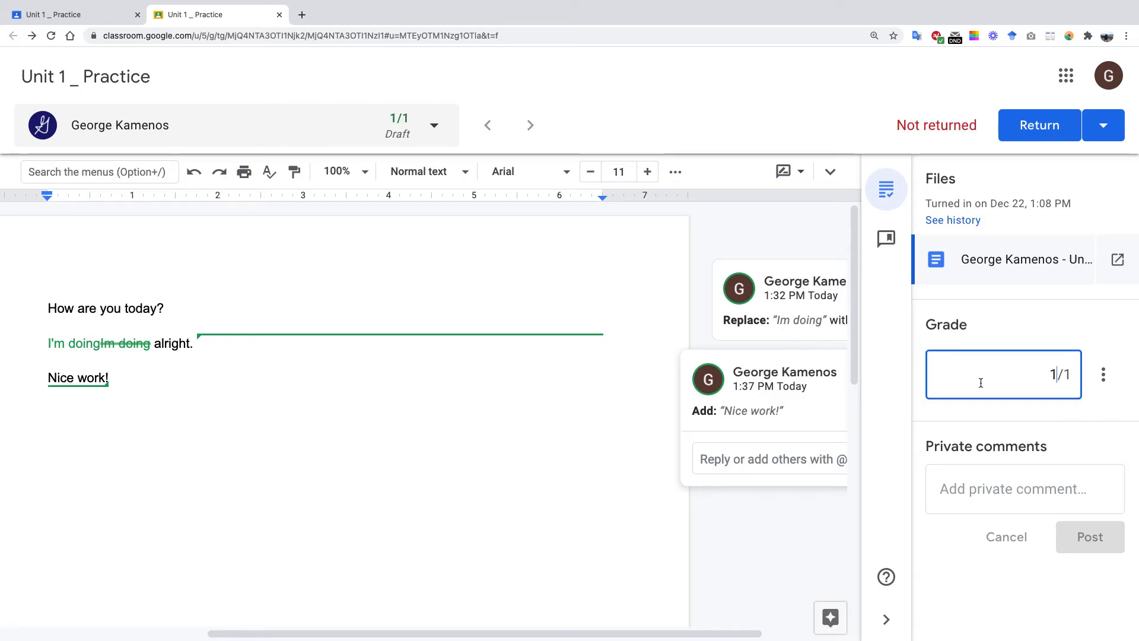
Step: Post the private comment "Nice work!" to the student
{"action": "left_click", "coordinate": [997, 498]}
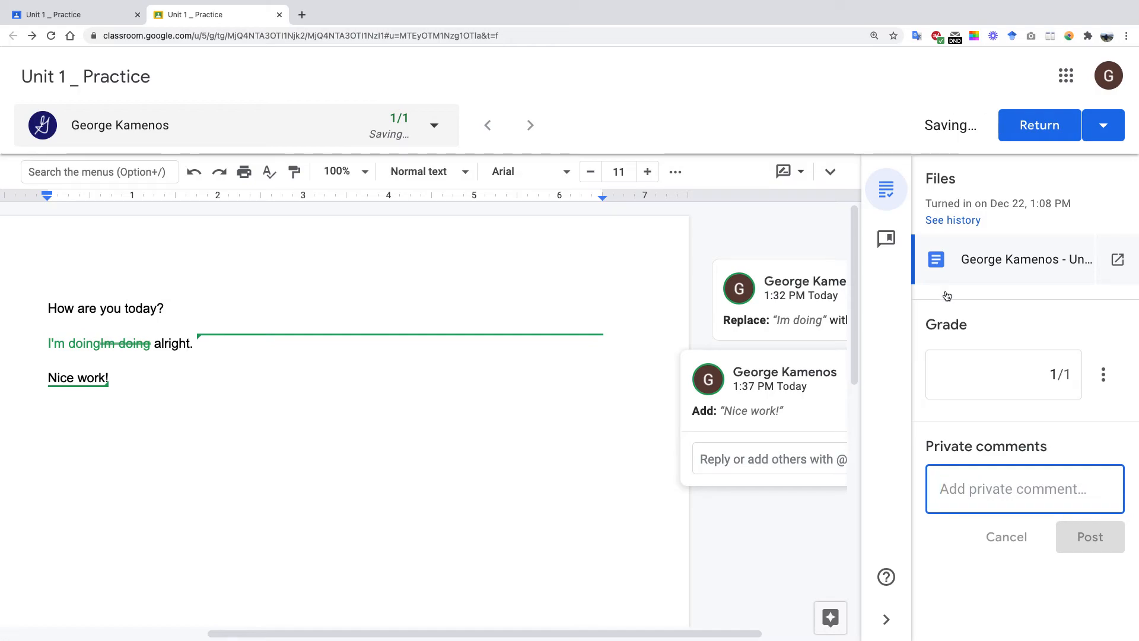
{"action": "type", "text": "Nice work!"}
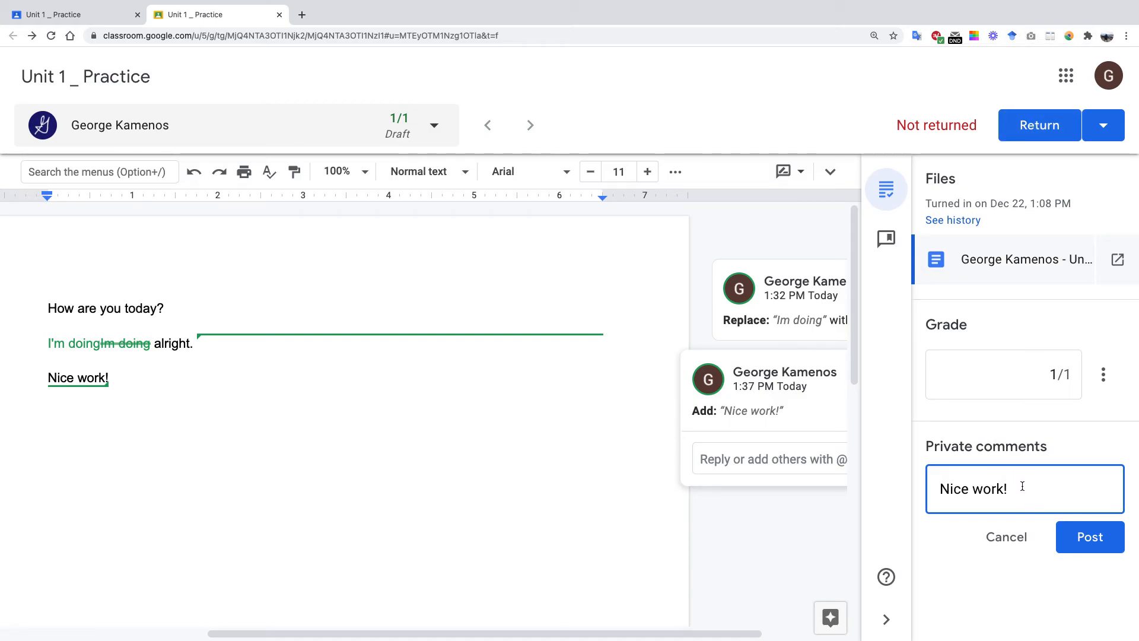
{"action": "left_click", "coordinate": [1079, 546]}
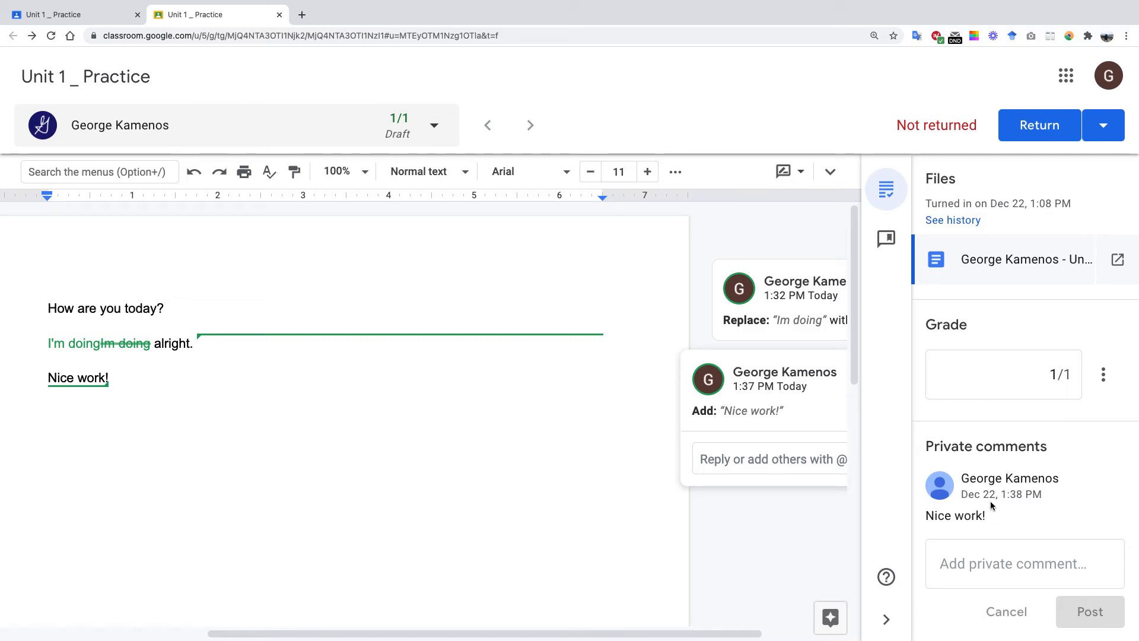
{"action": "left_click", "coordinate": [740, 455]}
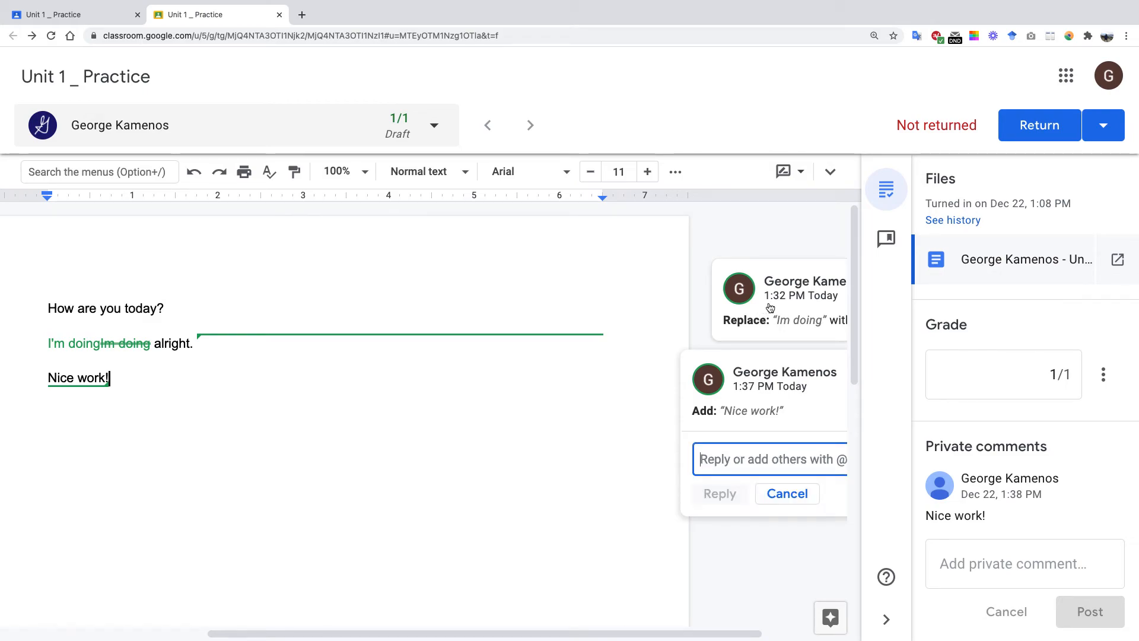
{"action": "scroll", "coordinate": [770, 311], "scroll_direction": "right", "scroll_amount": 3}
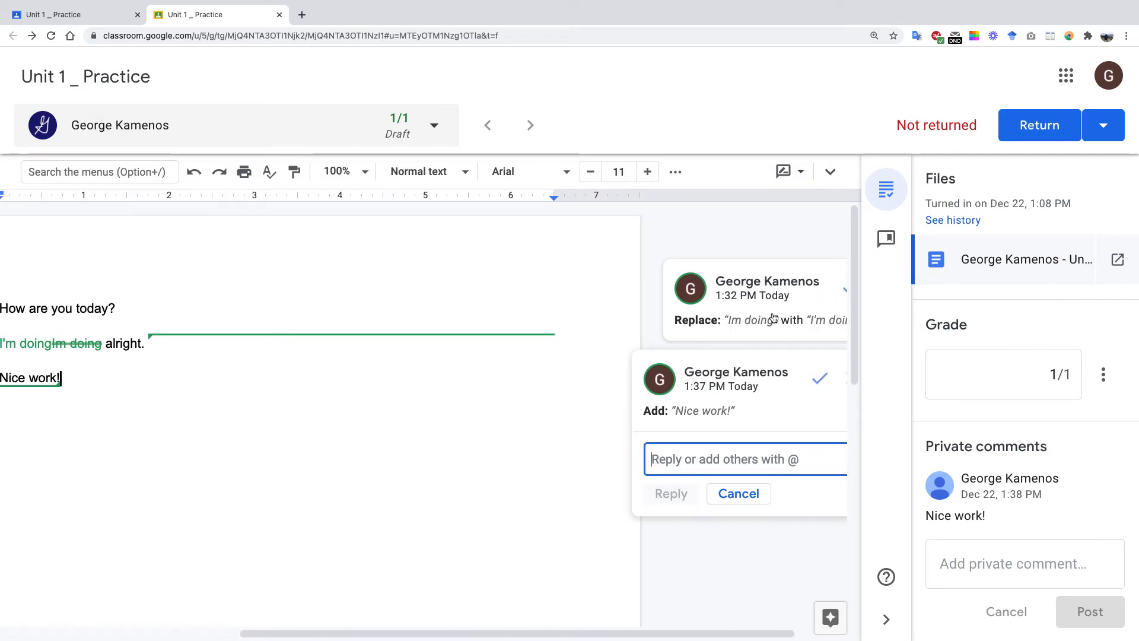
{"action": "scroll", "coordinate": [773, 317], "scroll_direction": "left", "scroll_amount": 1}
{"action": "scroll", "coordinate": [773, 316], "scroll_direction": "right", "scroll_amount": 1}
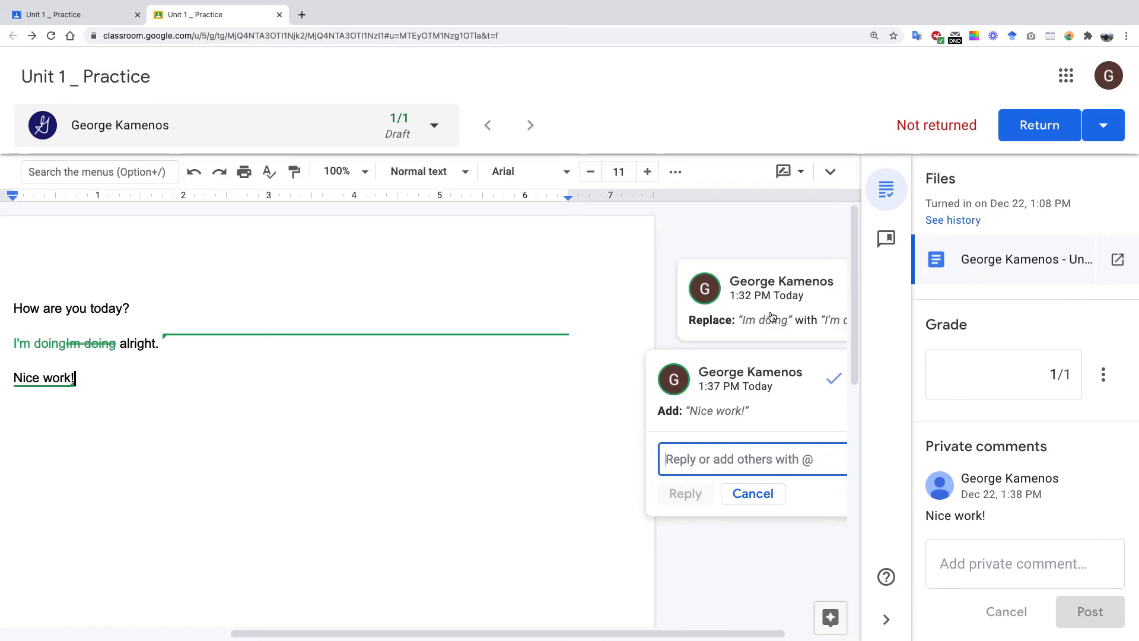
{"action": "type", "text": "@g"}
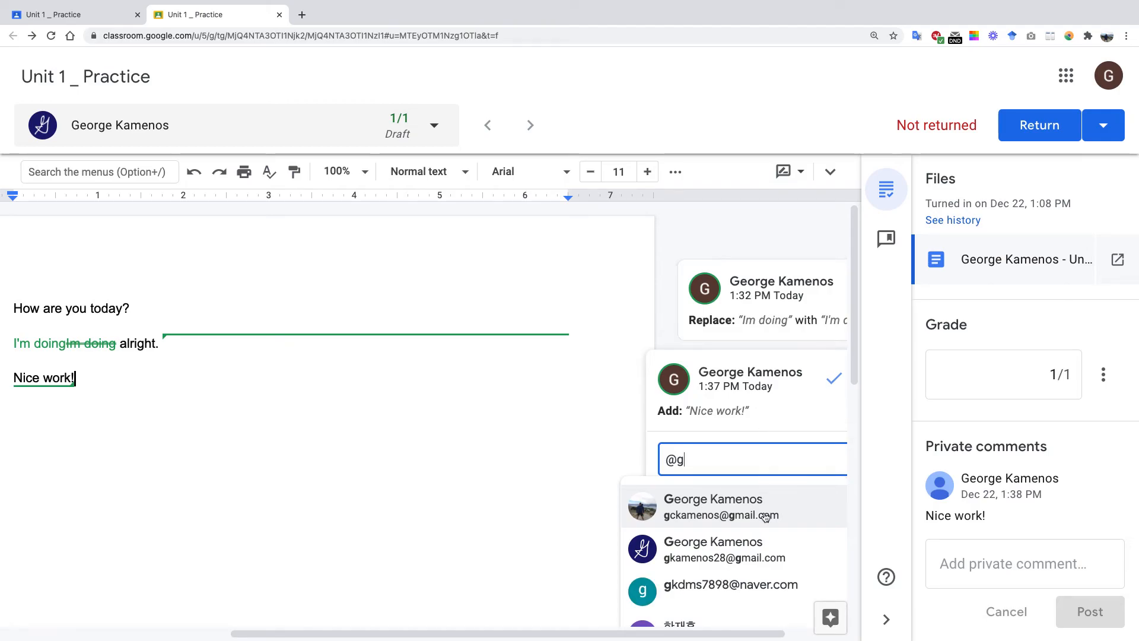
{"action": "left_click", "coordinate": [747, 559]}
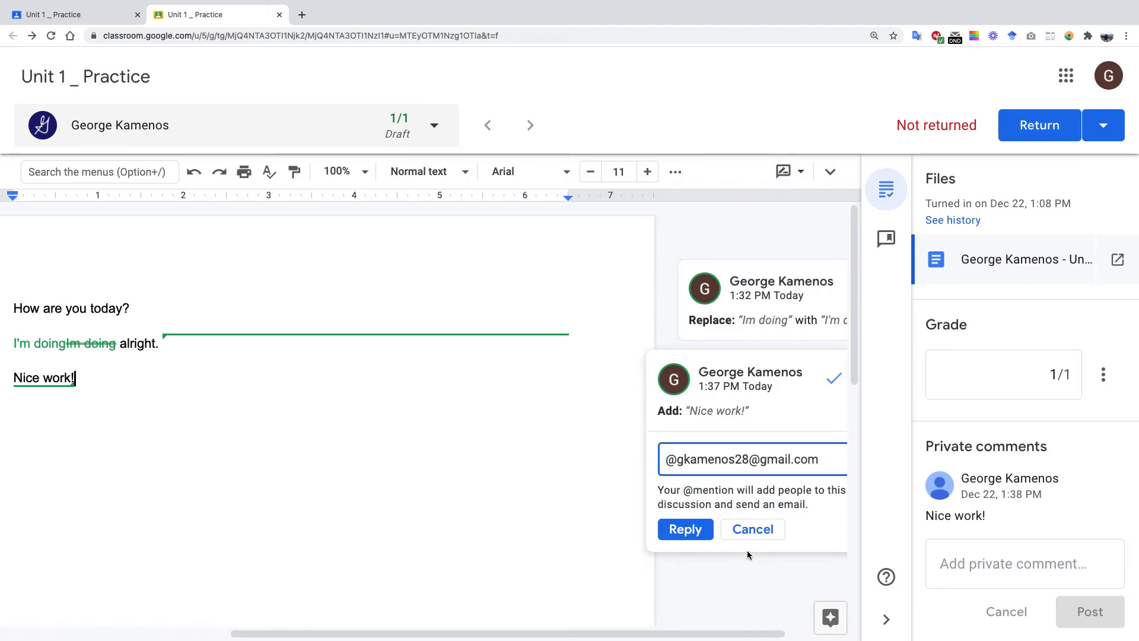
{"action": "scroll", "coordinate": [714, 527], "scroll_direction": "right", "scroll_amount": 2}
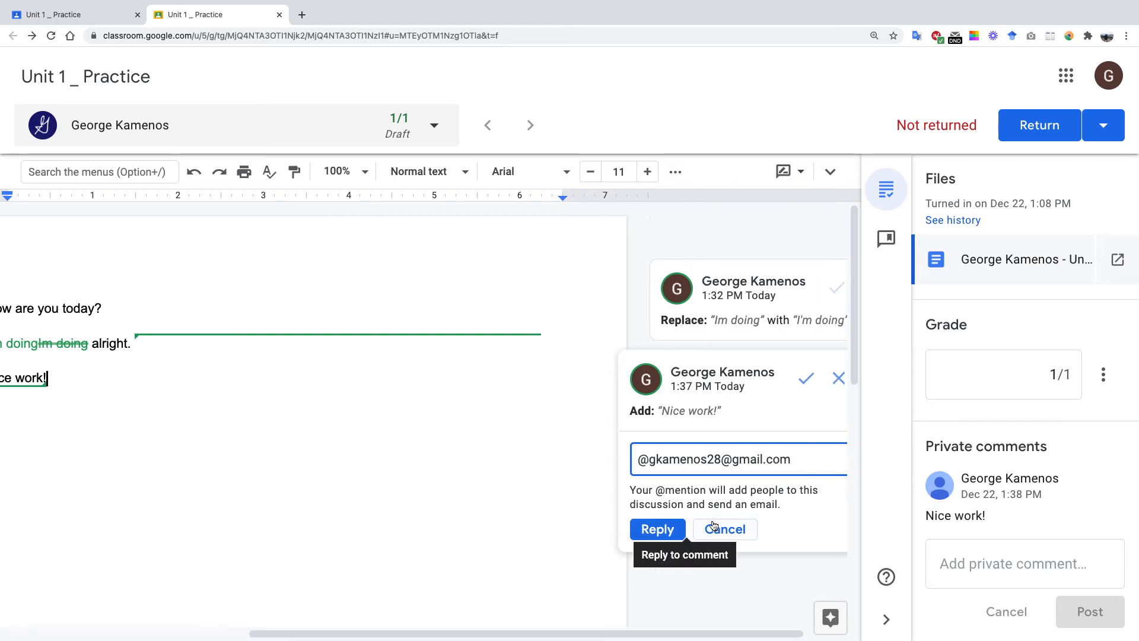
{"action": "left_click", "coordinate": [591, 531]}
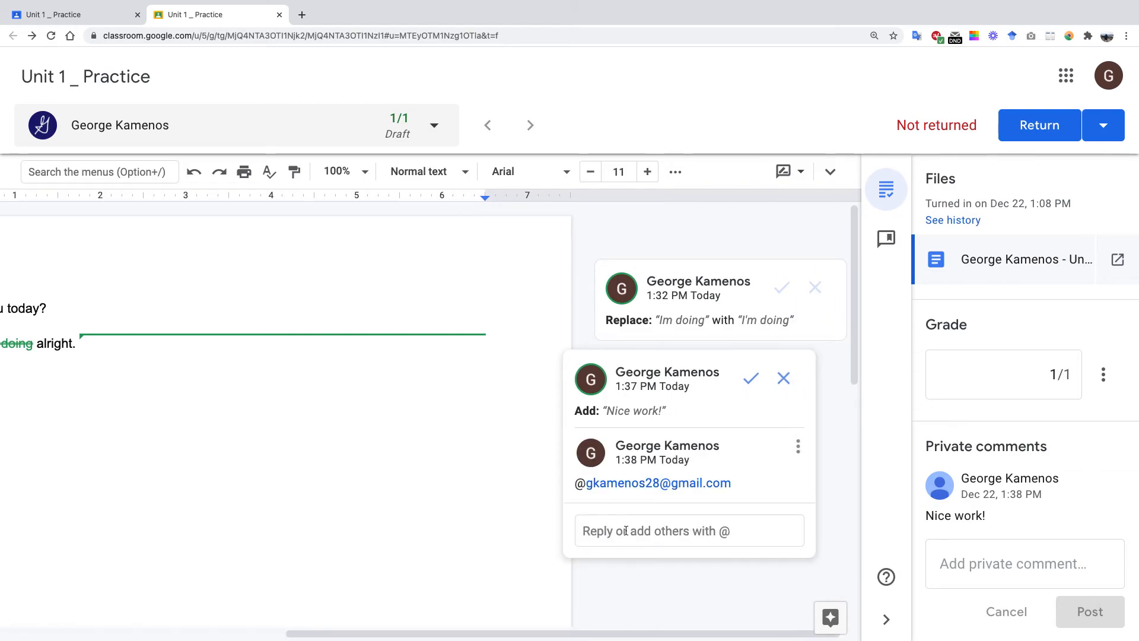
{"action": "scroll", "coordinate": [629, 528], "scroll_direction": "left", "scroll_amount": 3}
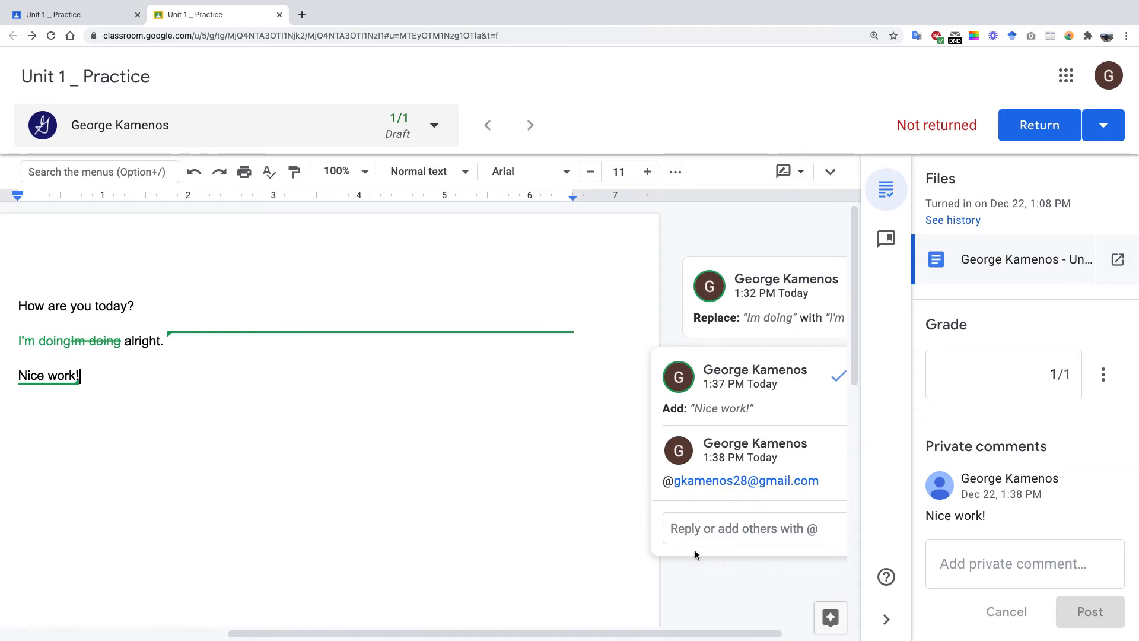
Step: Look through the student switcher list and the options for returning one or multiple submissions
{"action": "double_click", "coordinate": [698, 573]}
{"action": "left_click", "coordinate": [435, 126]}
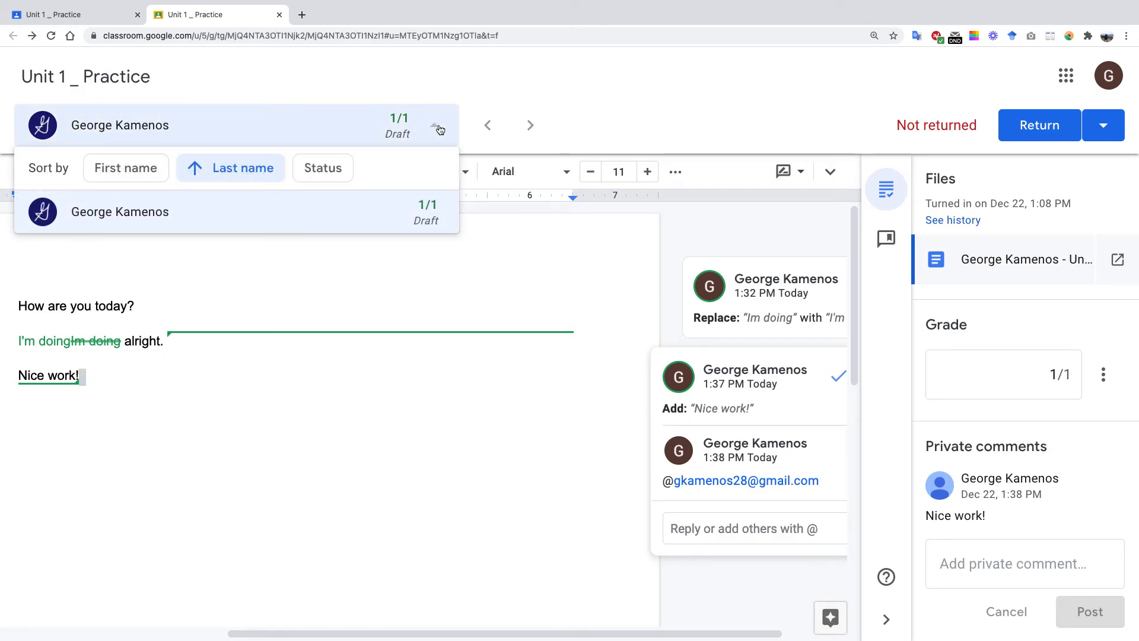
{"action": "left_click", "coordinate": [408, 261]}
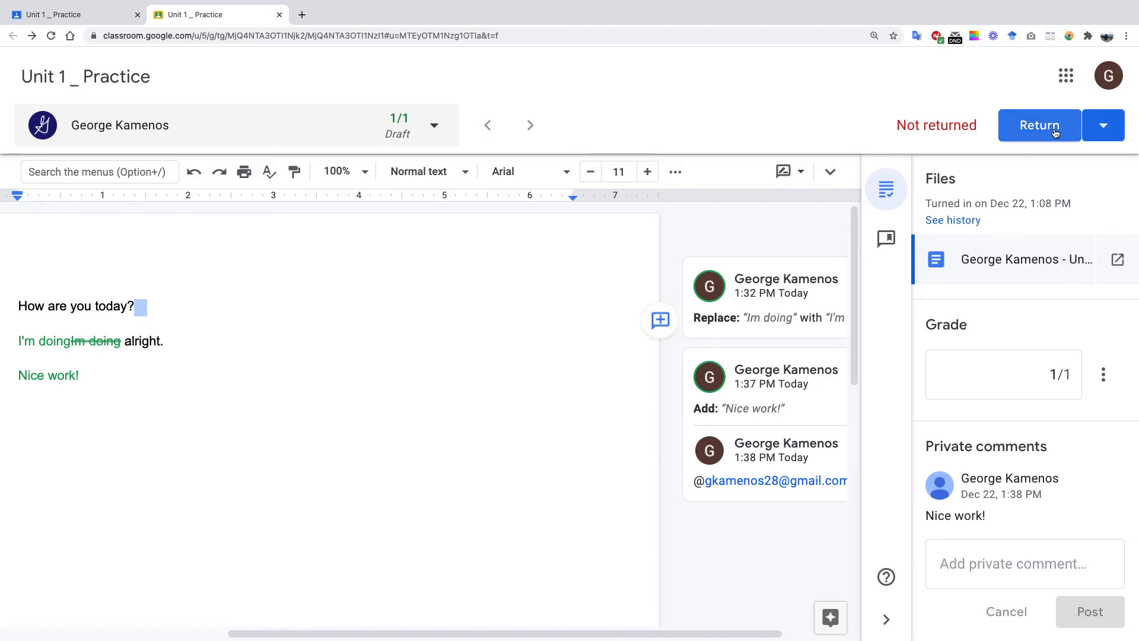
{"action": "left_click", "coordinate": [1113, 125]}
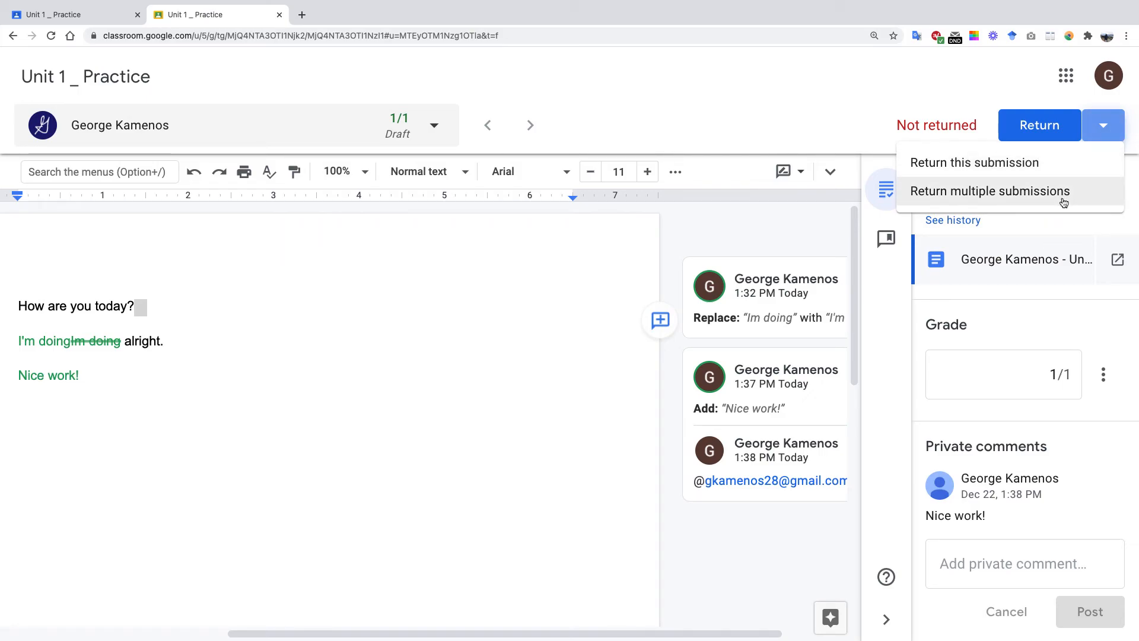
{"action": "left_click", "coordinate": [755, 198]}
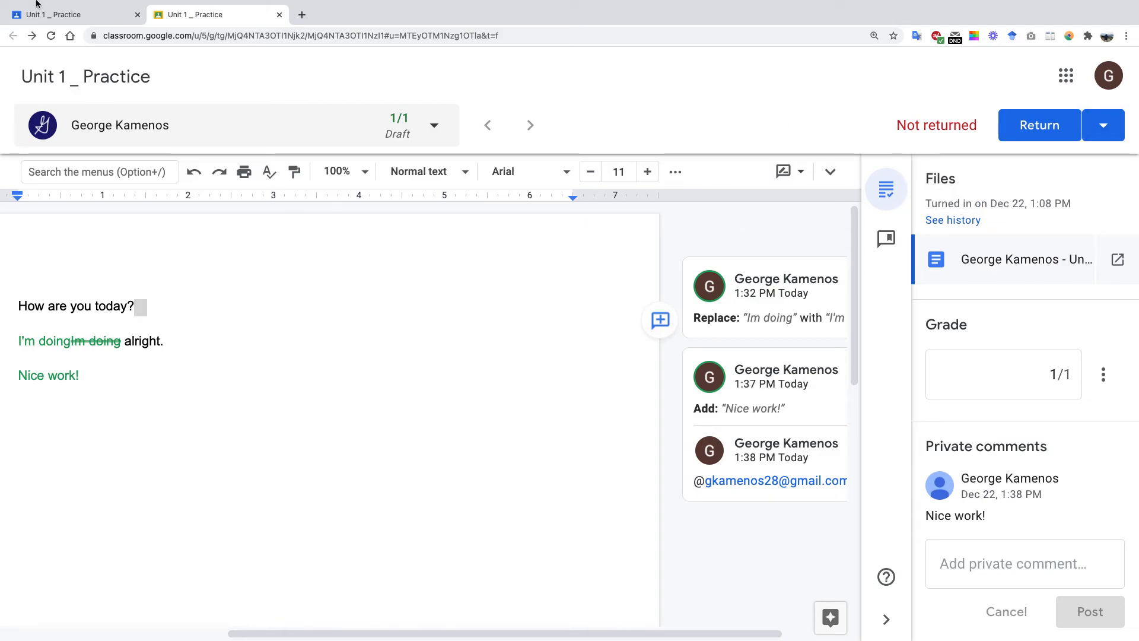
Step: Close the assignment's grading view and try selecting all students on the student work page
{"action": "left_click", "coordinate": [84, 15]}
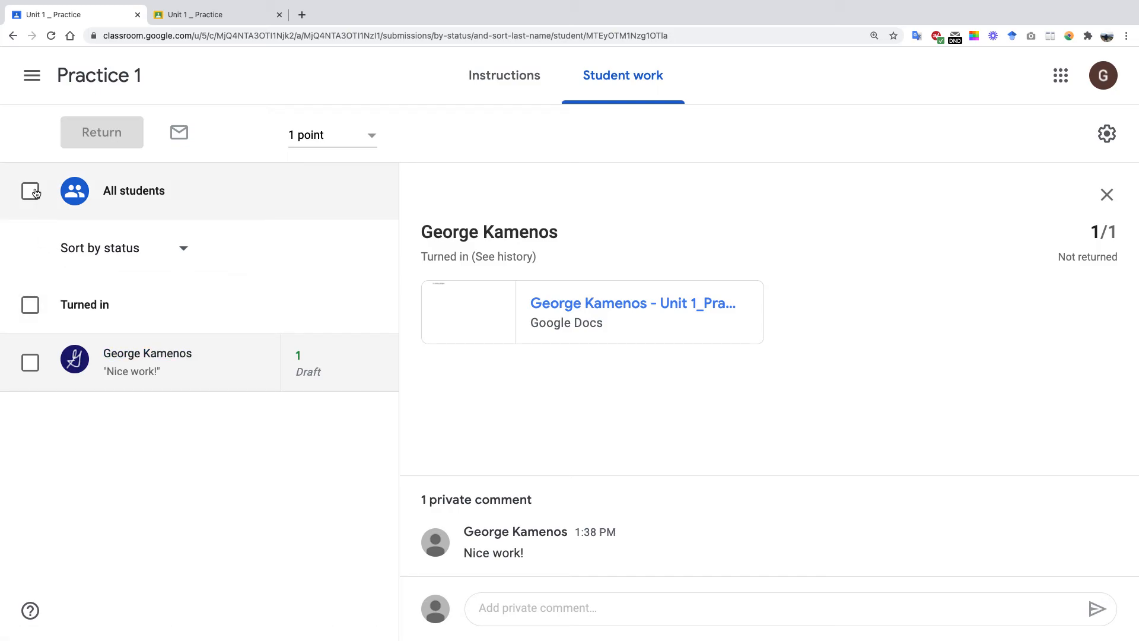
{"action": "left_click", "coordinate": [221, 16]}
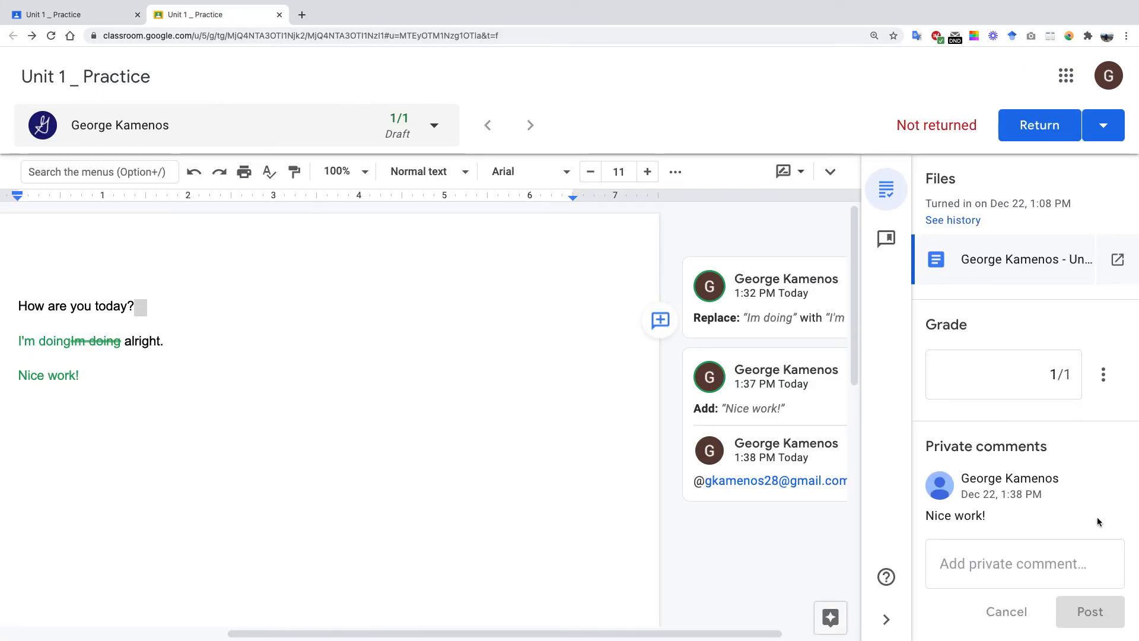
{"action": "left_click", "coordinate": [280, 17]}
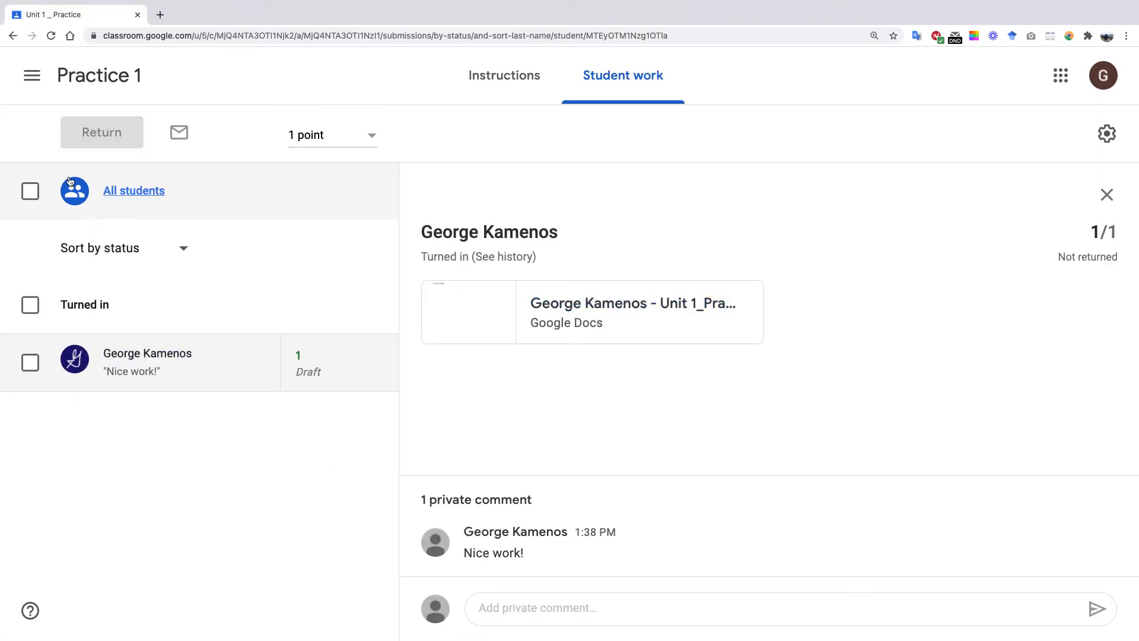
{"action": "left_click", "coordinate": [31, 190]}
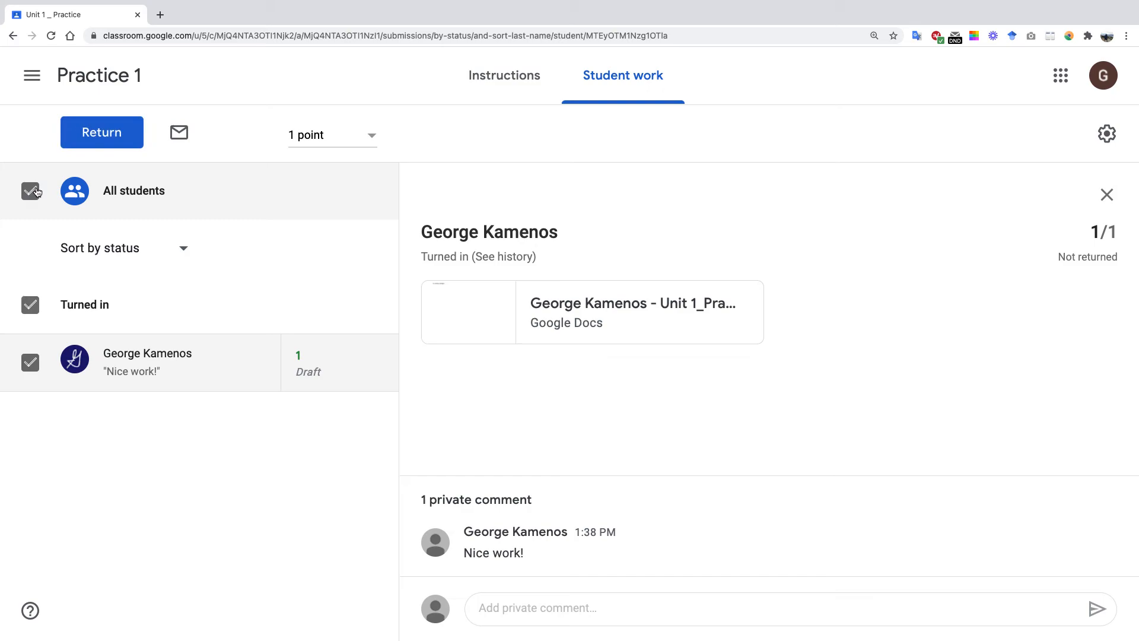
{"action": "left_click", "coordinate": [33, 190]}
Step: Return all Unit 1 _ Practice work from the Practice 1 gradebook with the private comment "Nice work everyone!"
{"action": "left_click", "coordinate": [81, 80]}
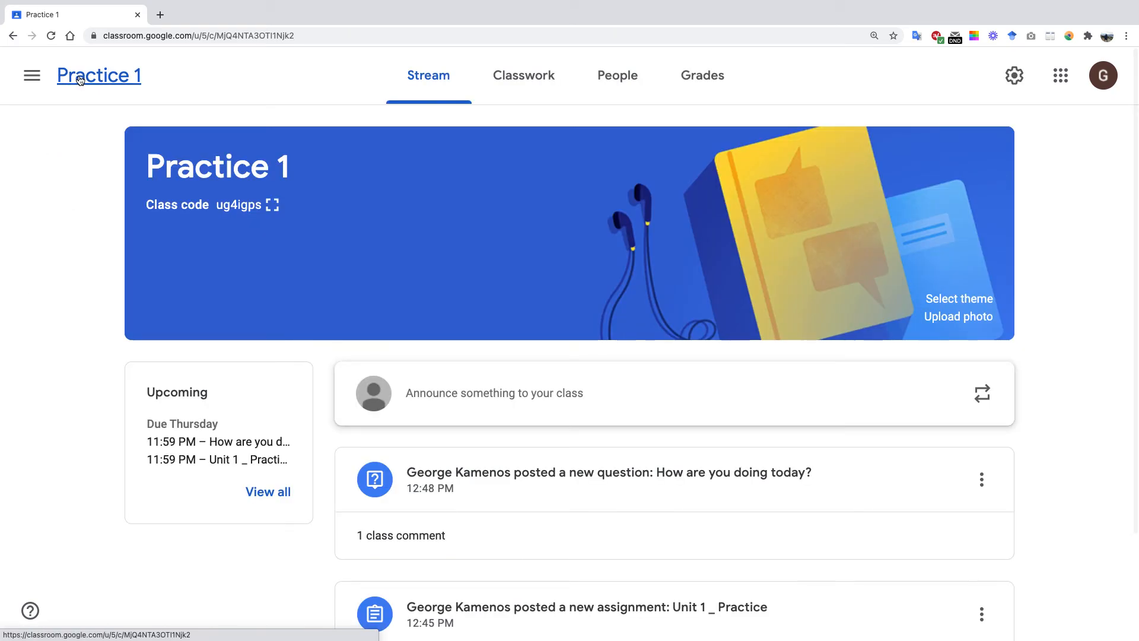
{"action": "left_click", "coordinate": [713, 87]}
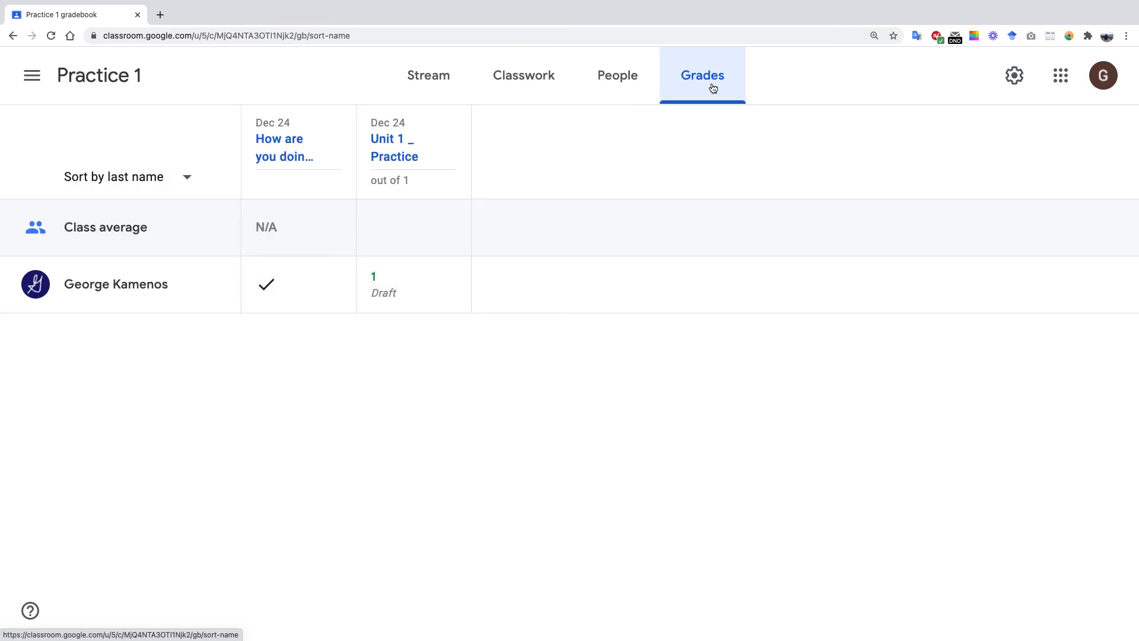
{"action": "mouse_move", "coordinate": [462, 161]}
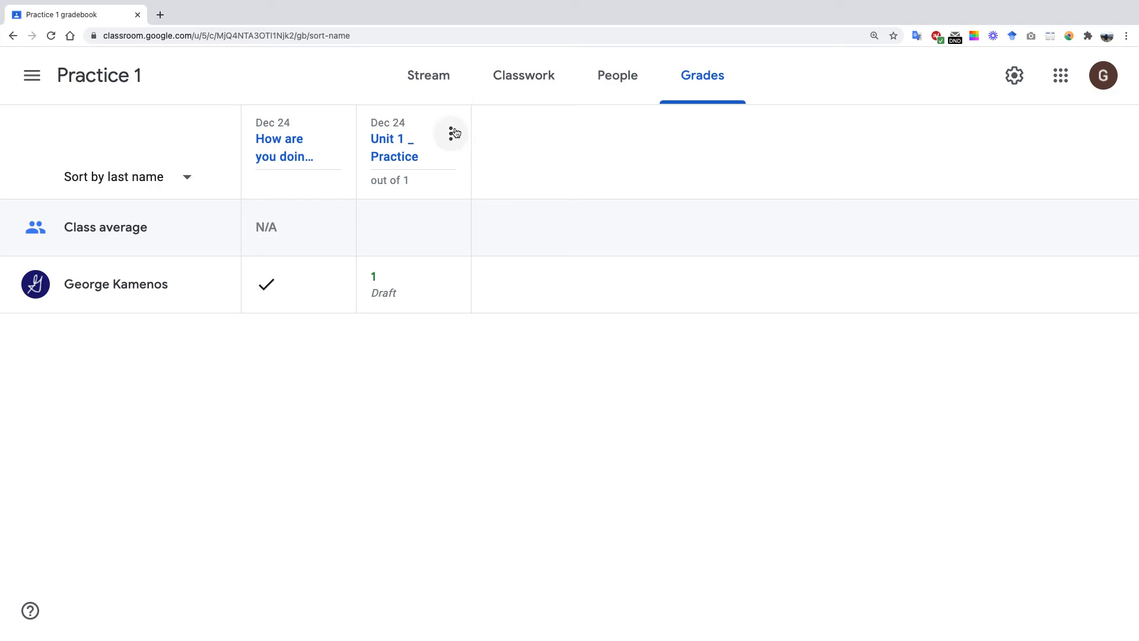
{"action": "left_click", "coordinate": [453, 133]}
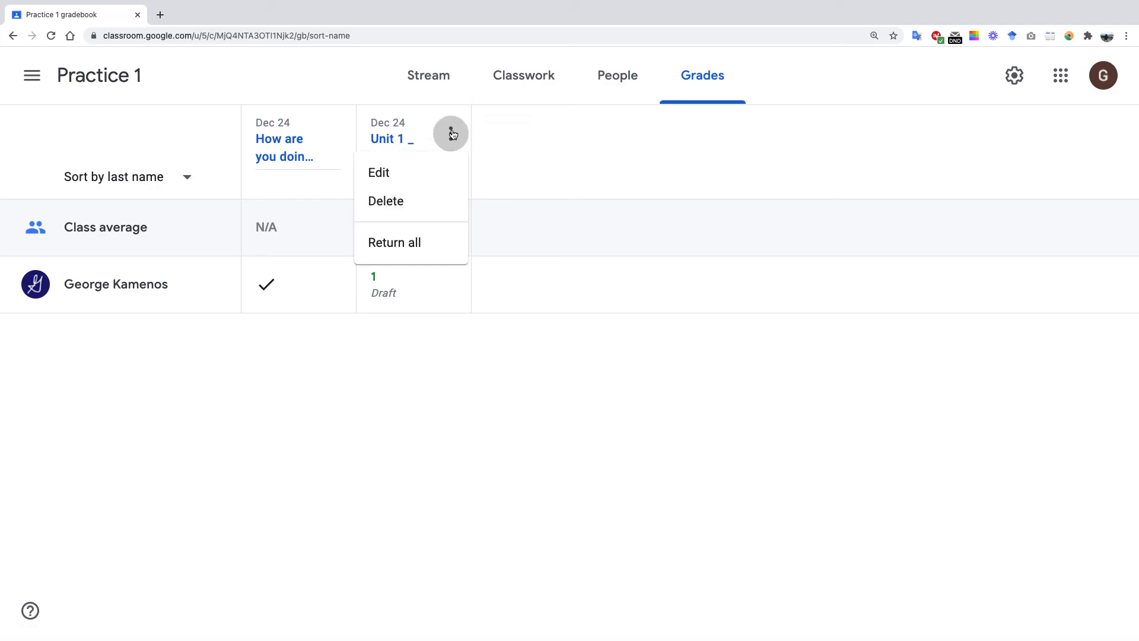
{"action": "left_click", "coordinate": [418, 245]}
{"action": "left_click", "coordinate": [618, 386]}
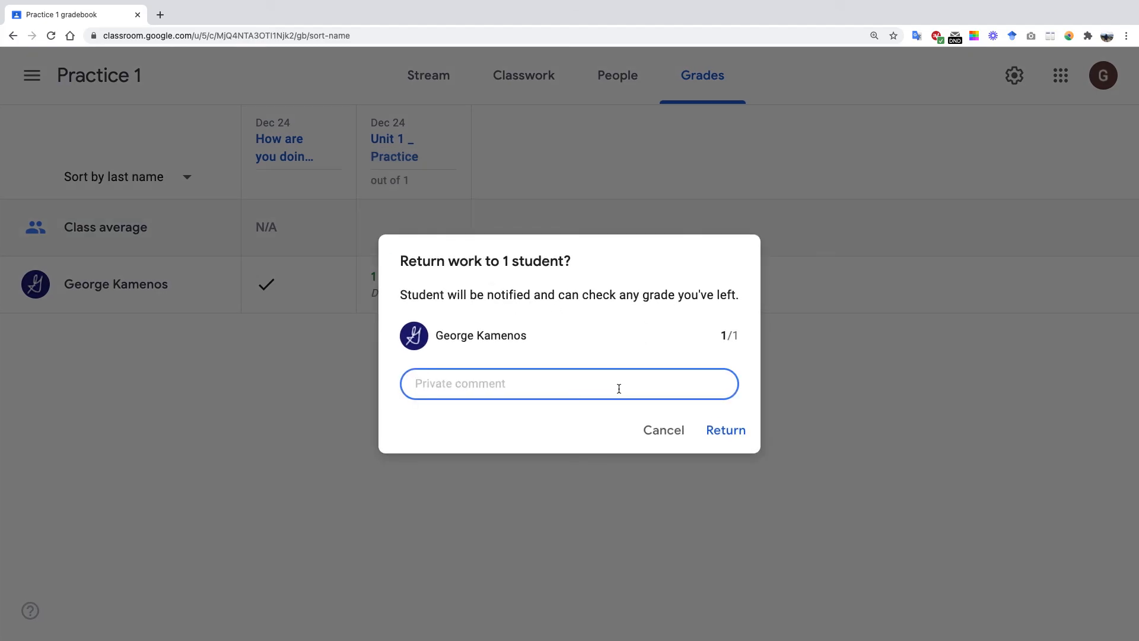
{"action": "type", "text": "Nice work everyone!"}
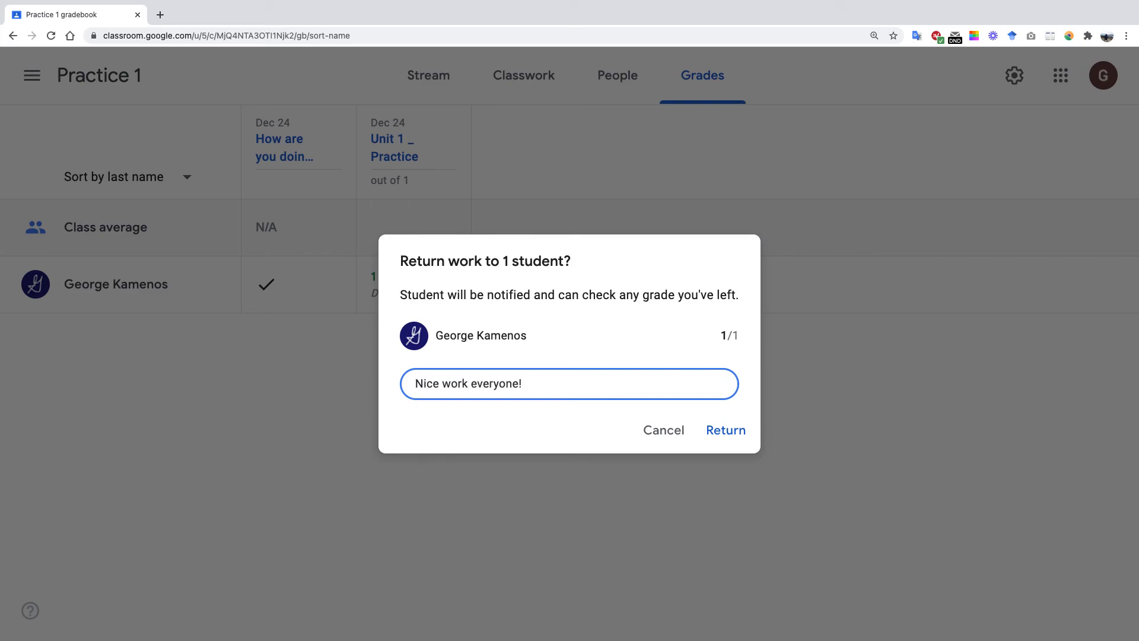
{"action": "left_click", "coordinate": [721, 434]}
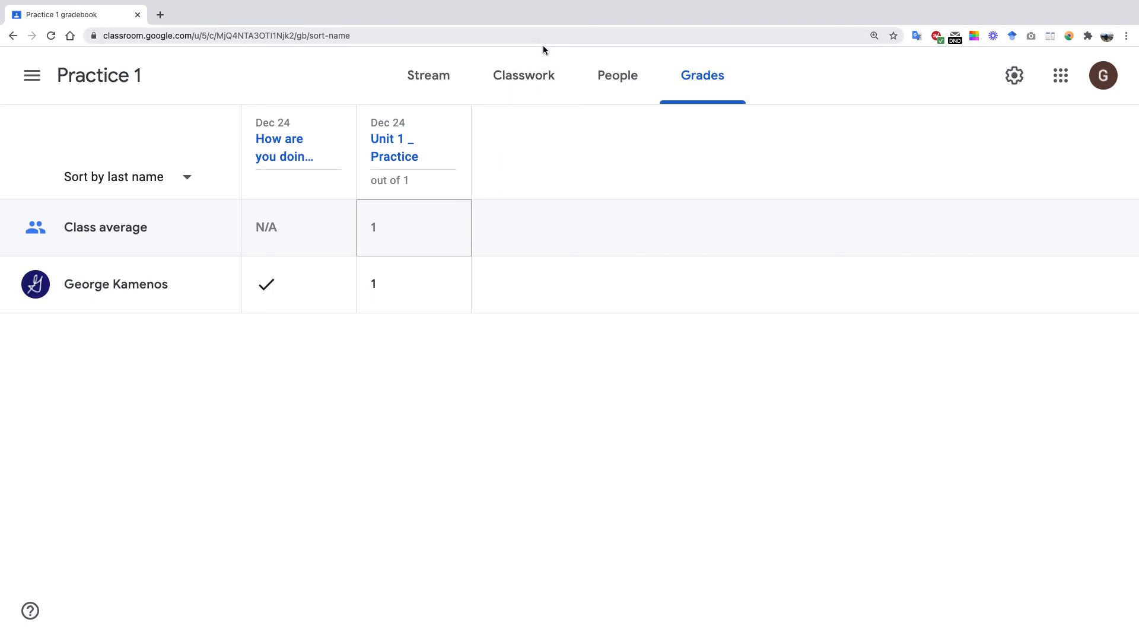
Step: Open the student's graded Unit 1 _ Practice document from the assignment in the classwork
{"action": "left_click", "coordinate": [529, 76]}
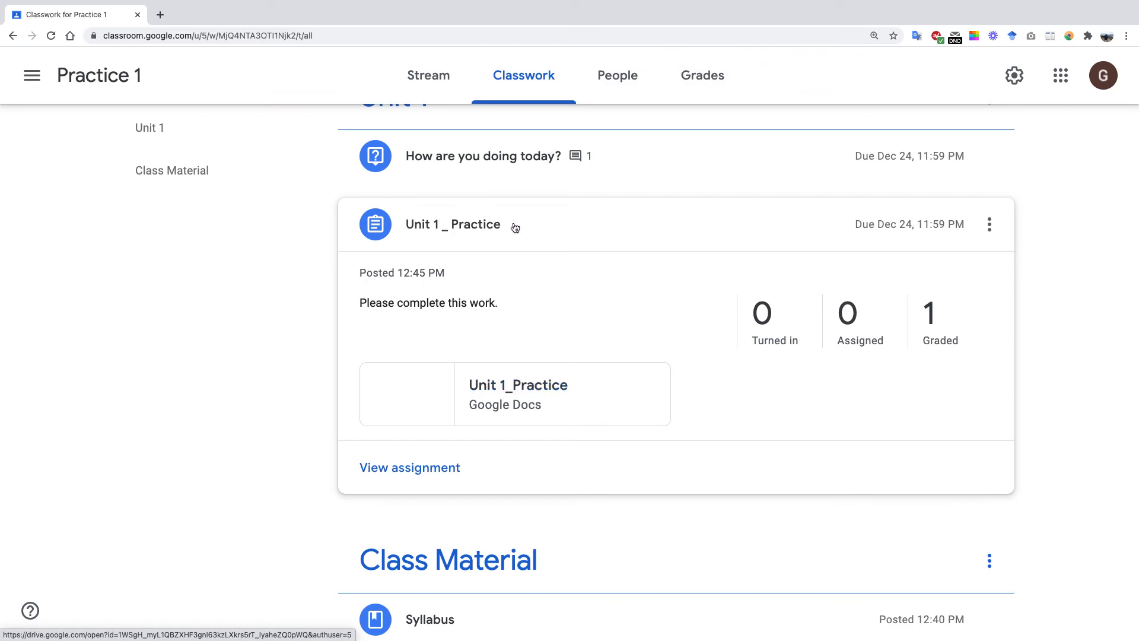
{"action": "left_click", "coordinate": [439, 467]}
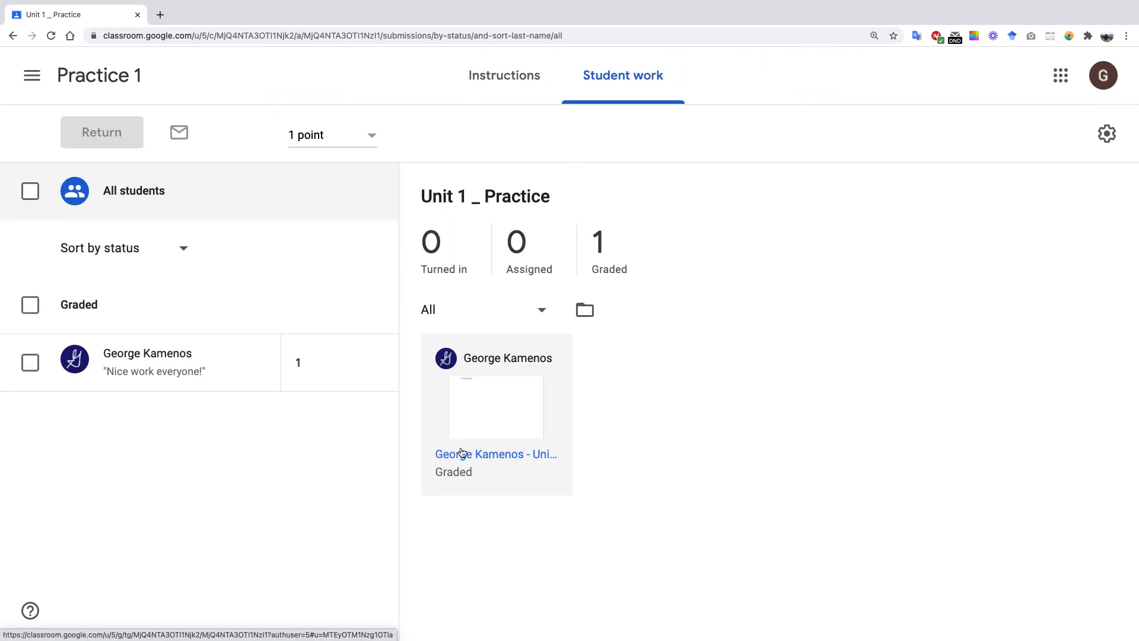
{"action": "left_click", "coordinate": [470, 424]}
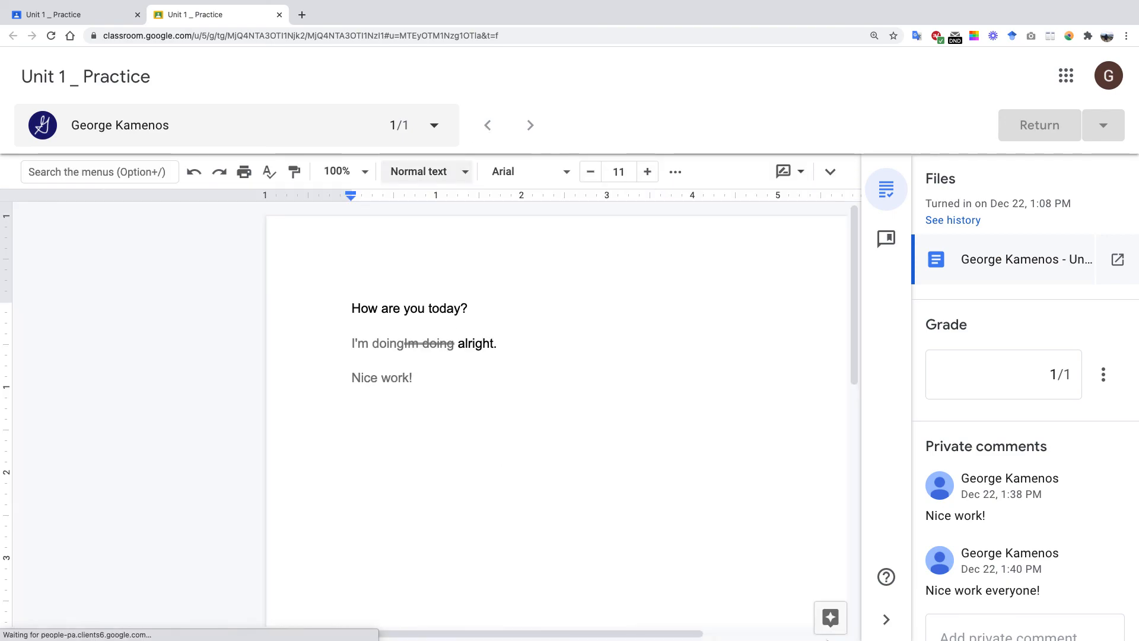
Step: Review the private comments, the comment bank and the suggestions in the returned document
{"action": "scroll", "coordinate": [1086, 571], "scroll_direction": "down", "scroll_amount": 3}
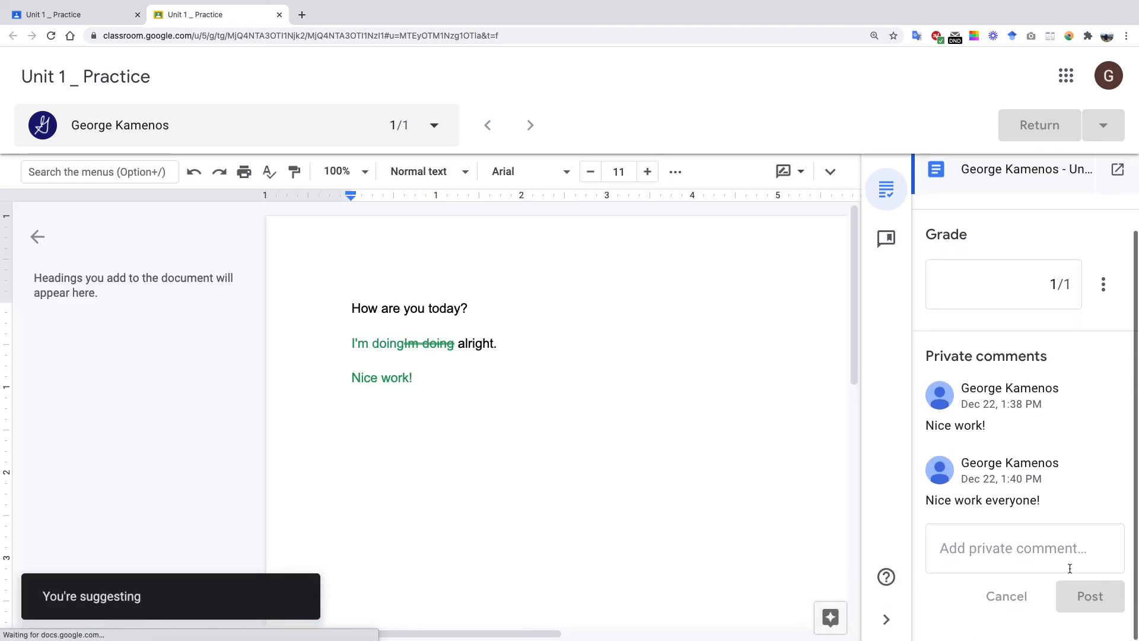
{"action": "left_click", "coordinate": [1034, 549]}
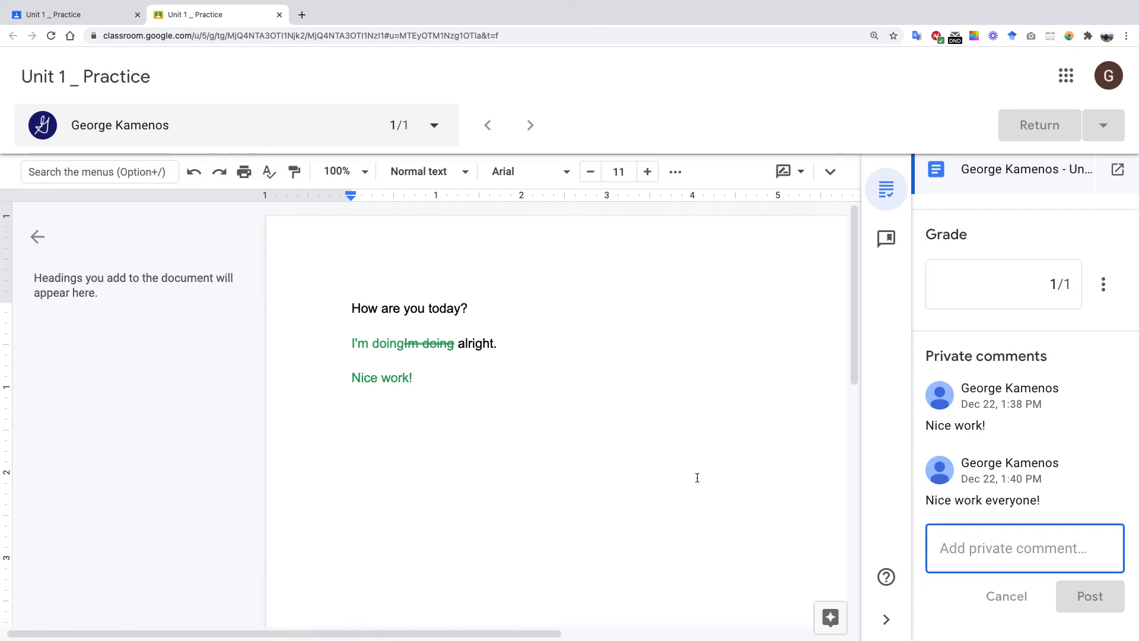
{"action": "left_click", "coordinate": [887, 239]}
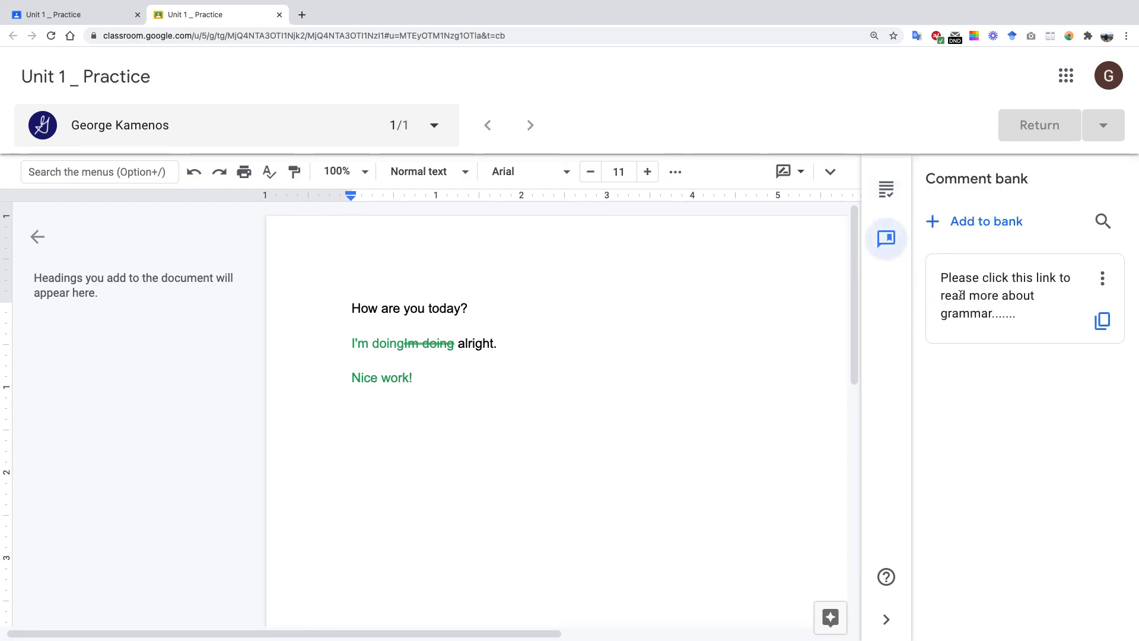
{"action": "left_click", "coordinate": [886, 190]}
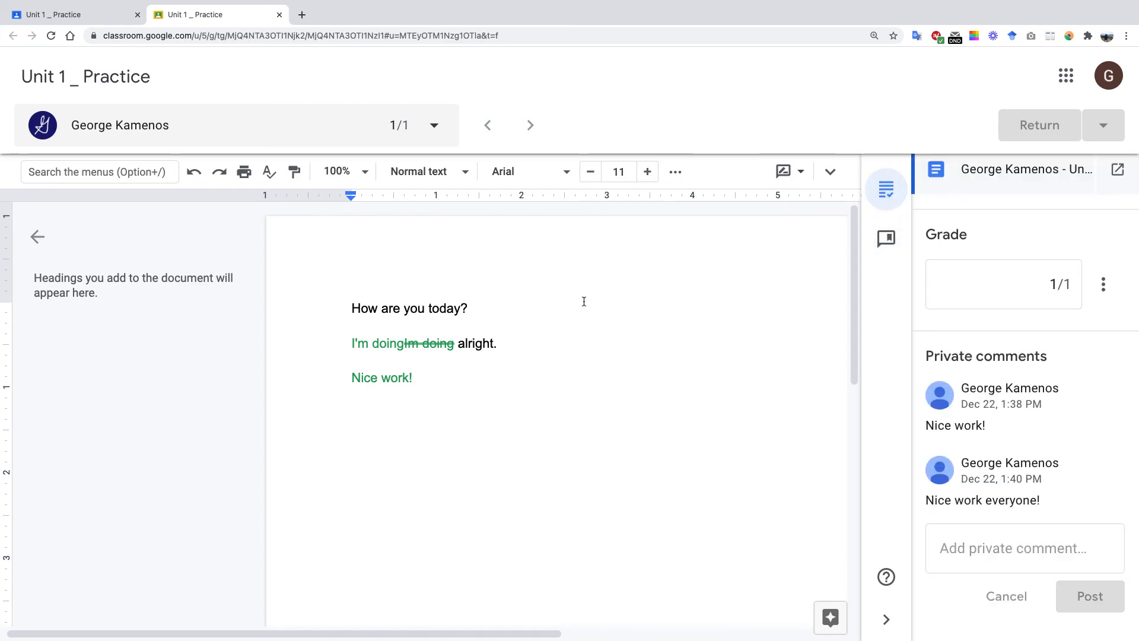
{"action": "scroll", "coordinate": [602, 258], "scroll_direction": "right", "scroll_amount": 5}
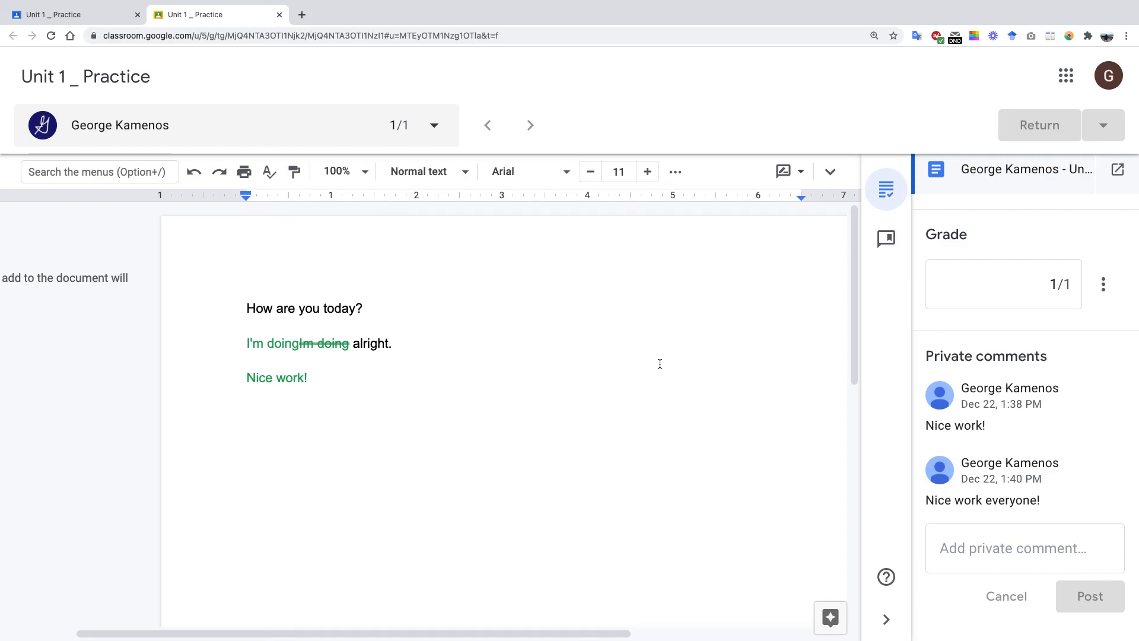
{"action": "mouse_move", "coordinate": [862, 3]}
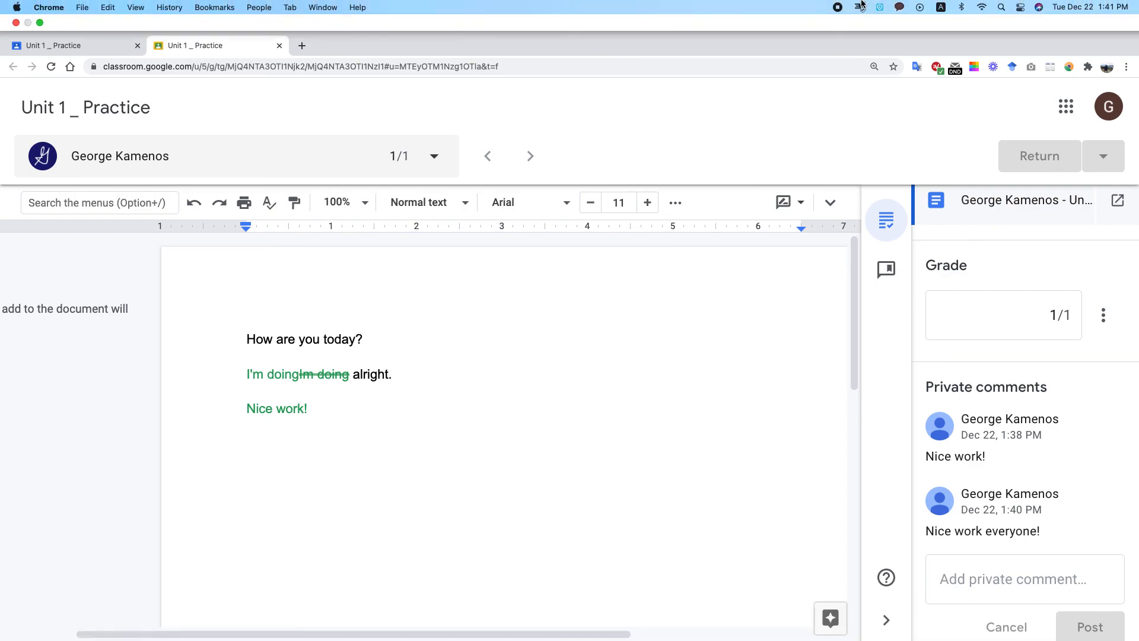